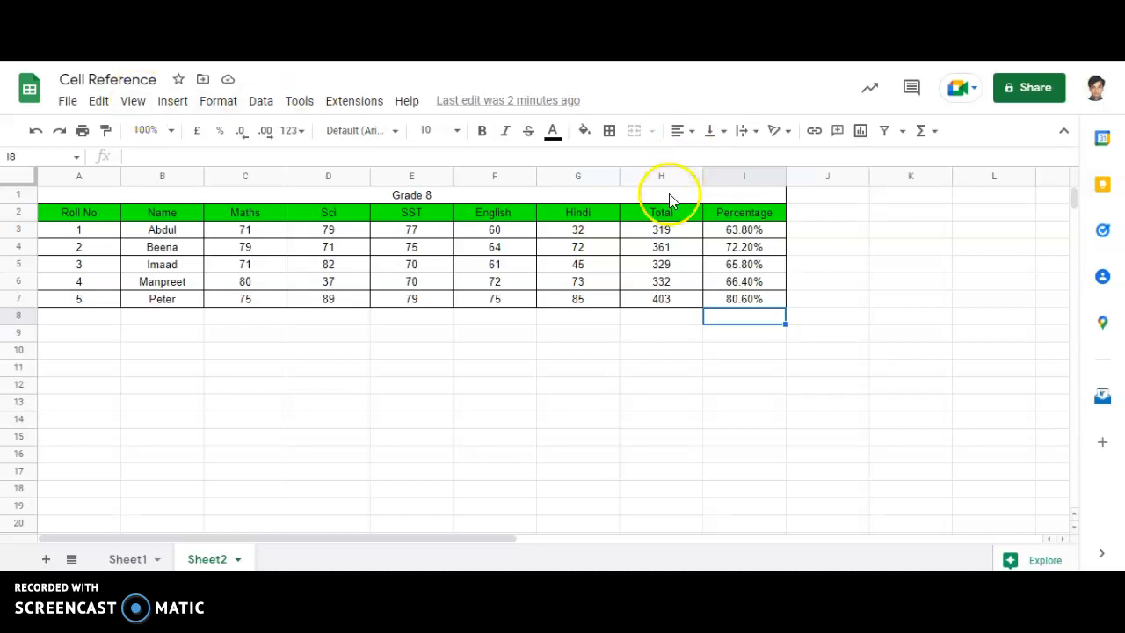
- Examine the Grade 8 marks table, including its title, student rows, and the Total and Percentage formulas in H3 and I3
left_click(489, 197)
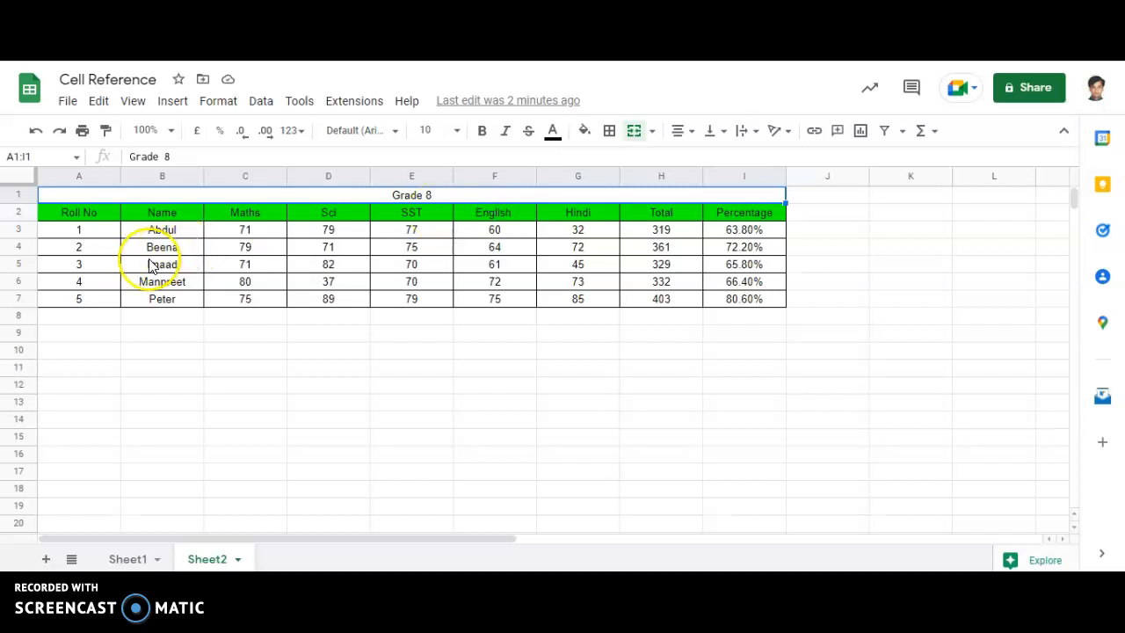
left_click_drag(77, 230, 490, 284)
left_click(651, 238)
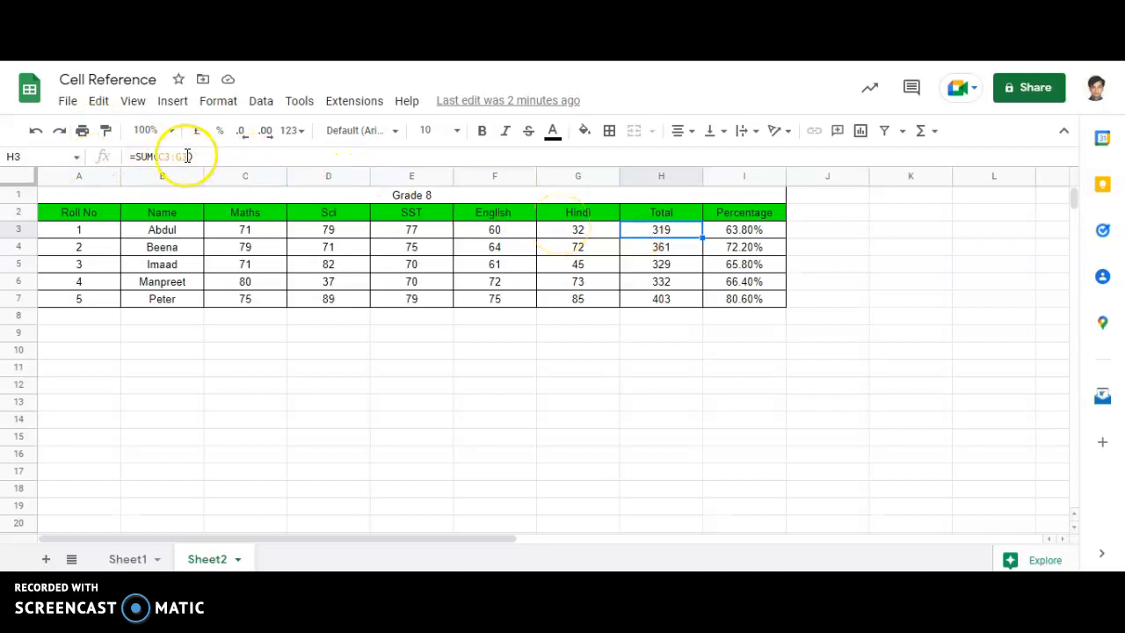
left_click(751, 229)
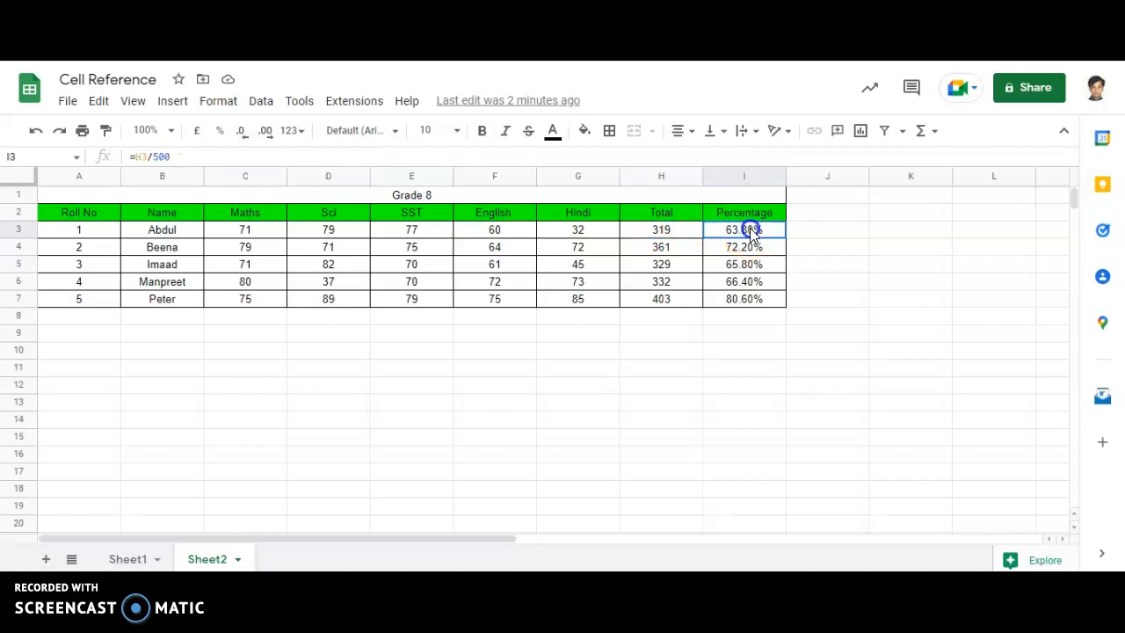
left_click(668, 233)
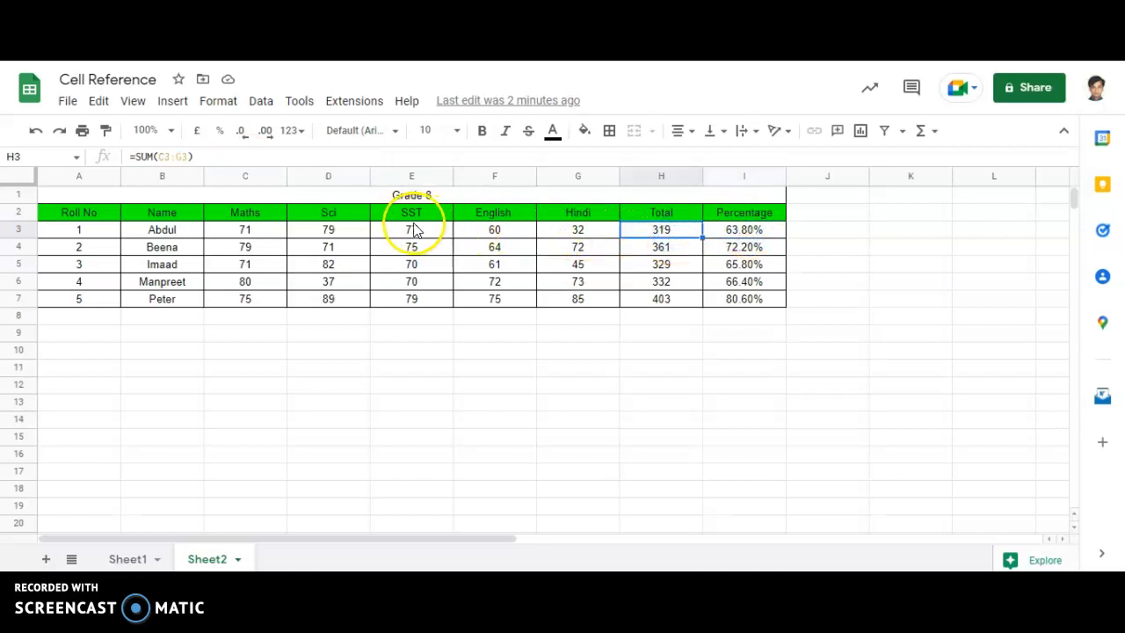
left_click(752, 234)
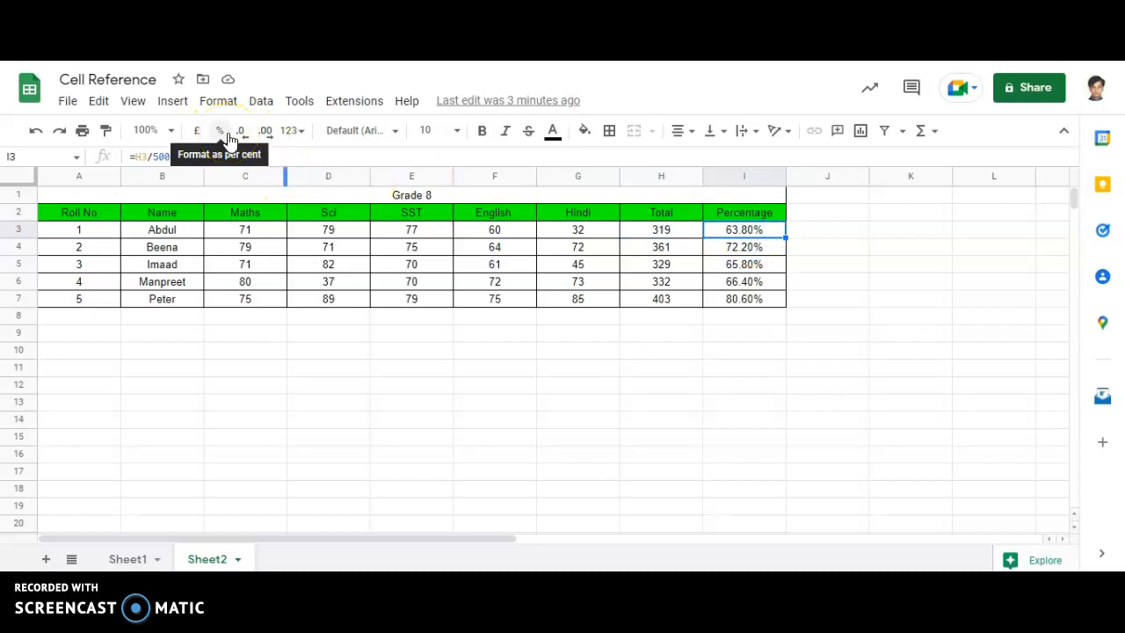
- Undo the recent edits back through the table formatting, the title merge, and the Percentage and Total formulas
key("ctrl+z")
key("ctrl+z")
key("ctrl+z")
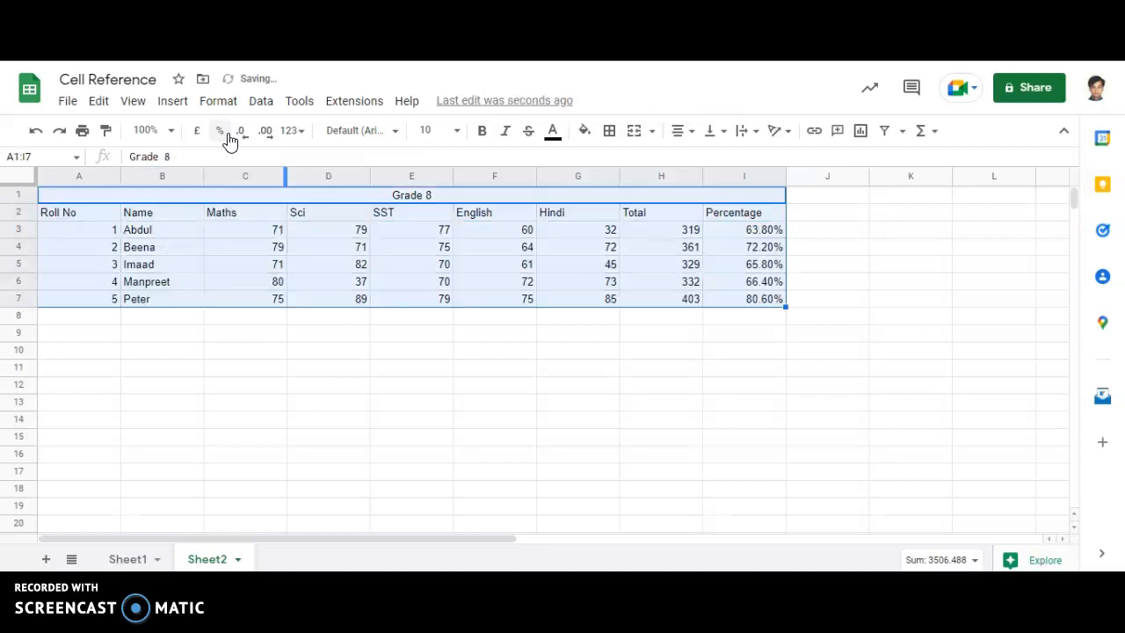
key("ctrl+z")
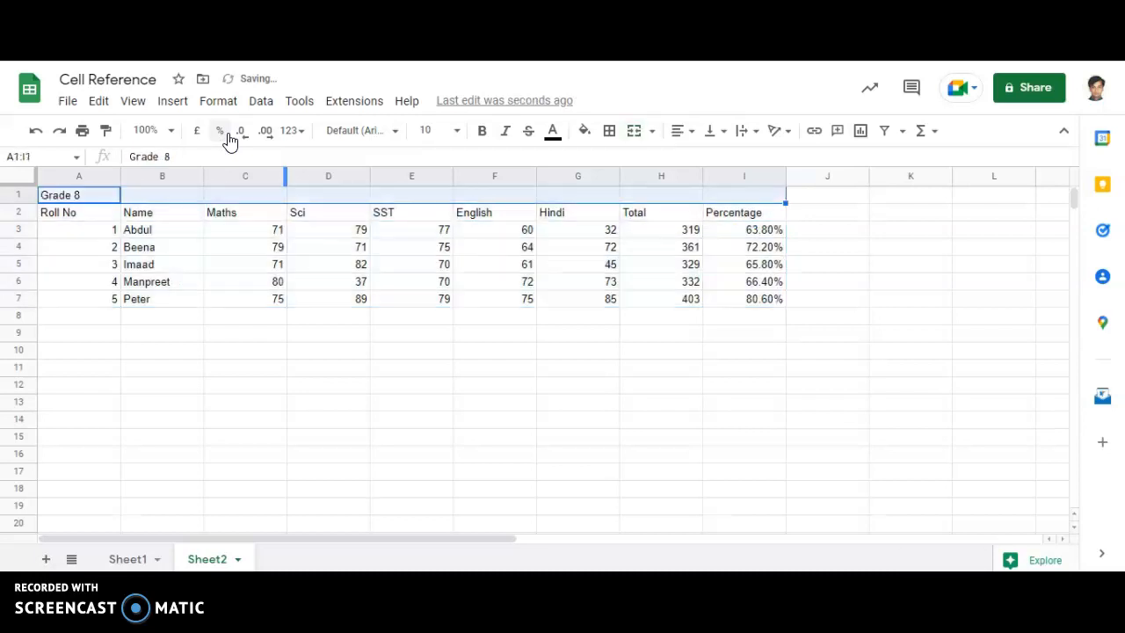
key("ctrl+z")
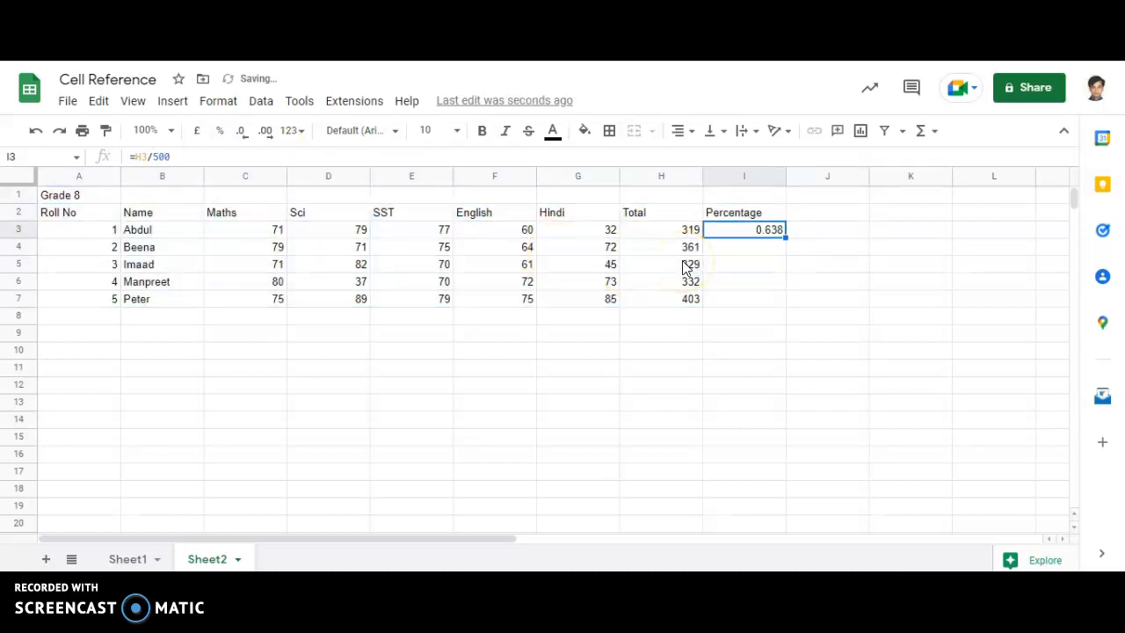
key("ctrl+z")
key("ctrl+z")
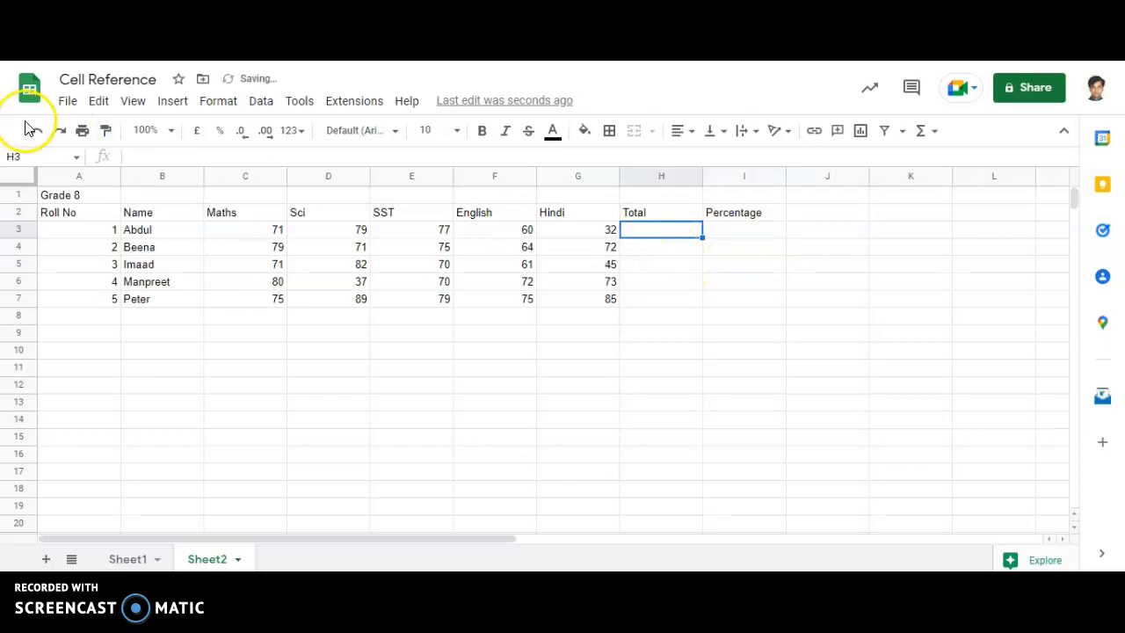
- Merge cells A1:I1 and centre the Grade 8 title across the table
left_click_drag(79, 195, 739, 195)
left_click(635, 132)
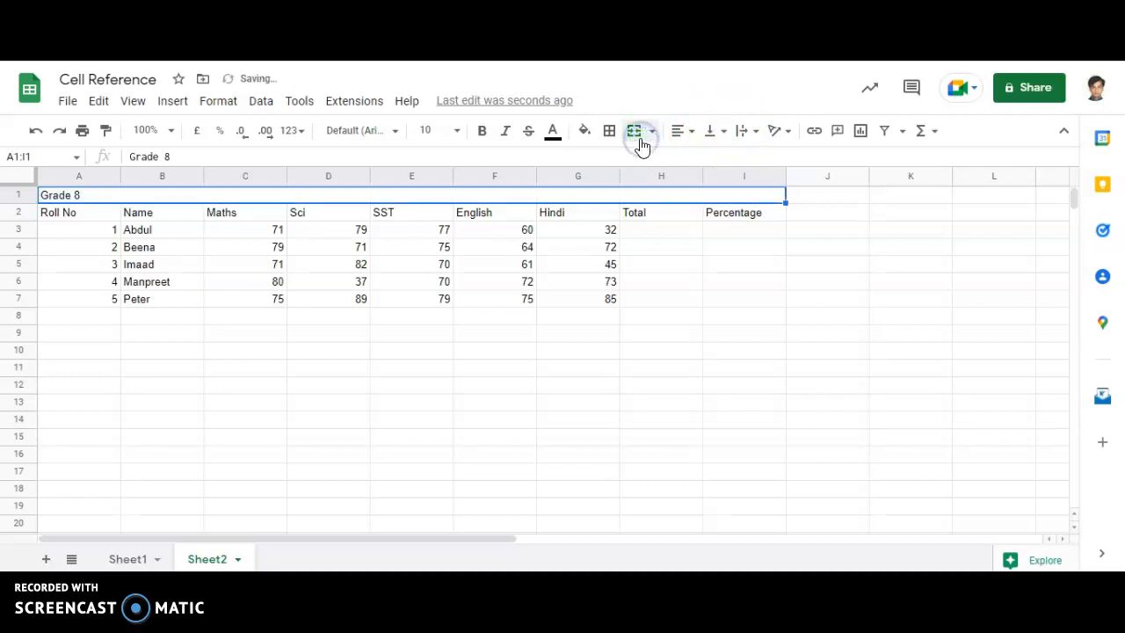
left_click(684, 131)
left_click(700, 164)
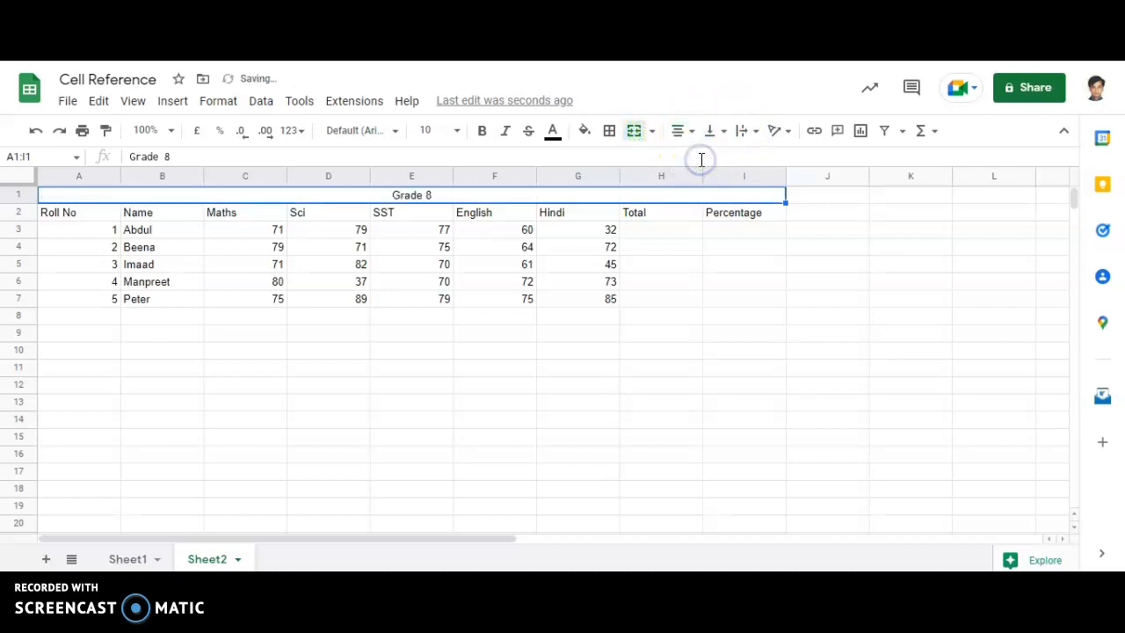
- Apply all borders to the table A1:I7 and centre its contents horizontally
left_click_drag(138, 190, 283, 303)
left_click(609, 130)
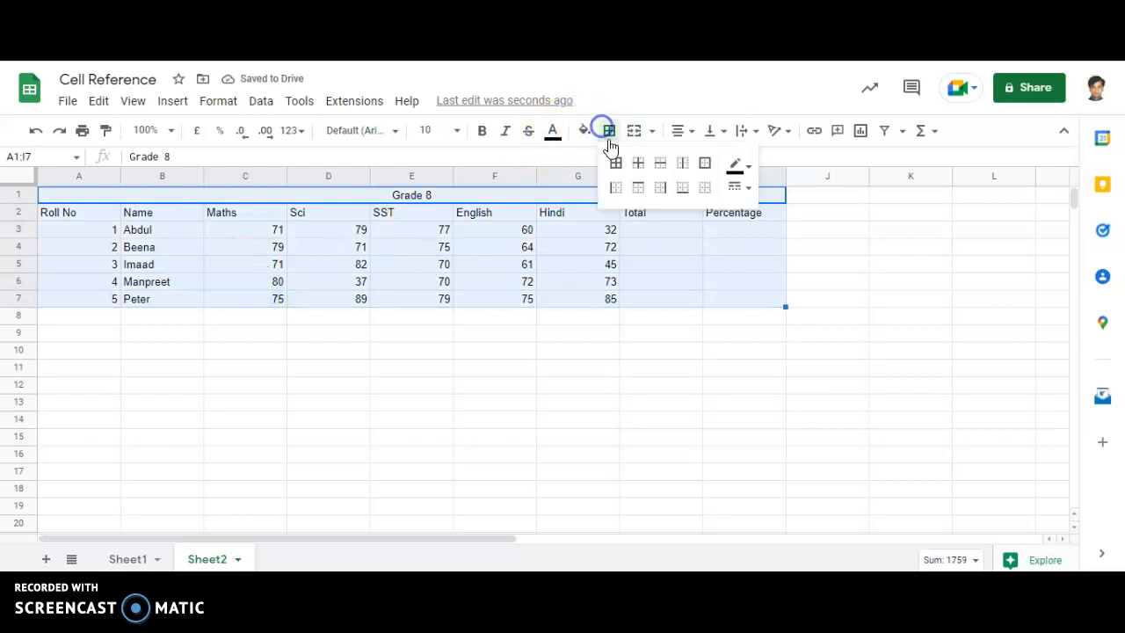
left_click(615, 163)
left_click(691, 131)
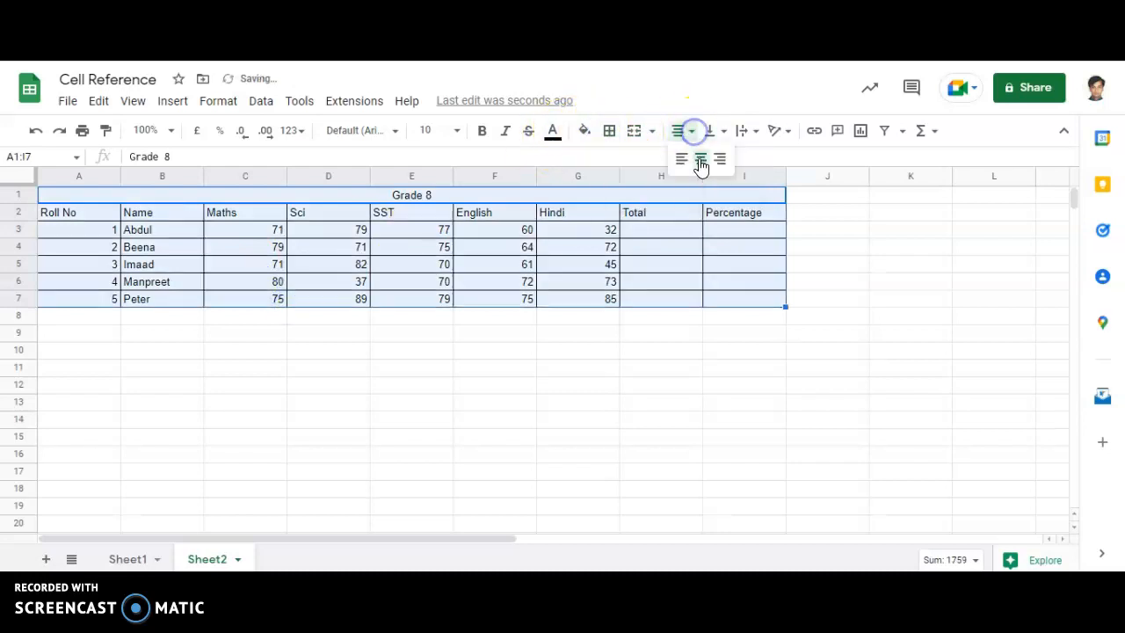
left_click(701, 161)
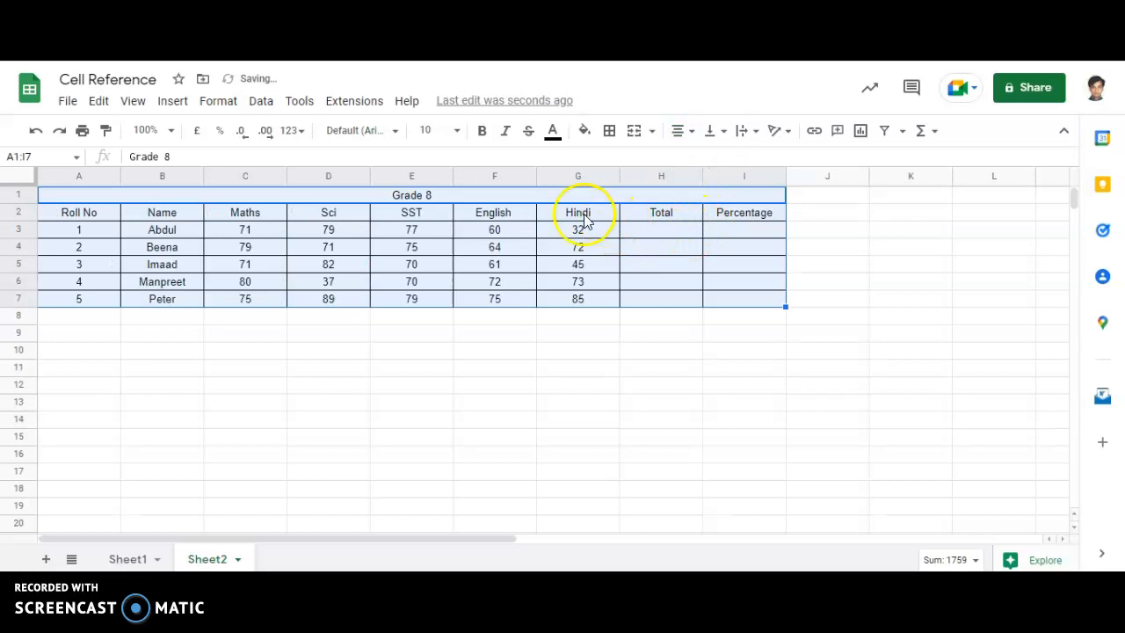
- Fill the header row A2:I2 with bright green
left_click_drag(73, 217, 736, 219)
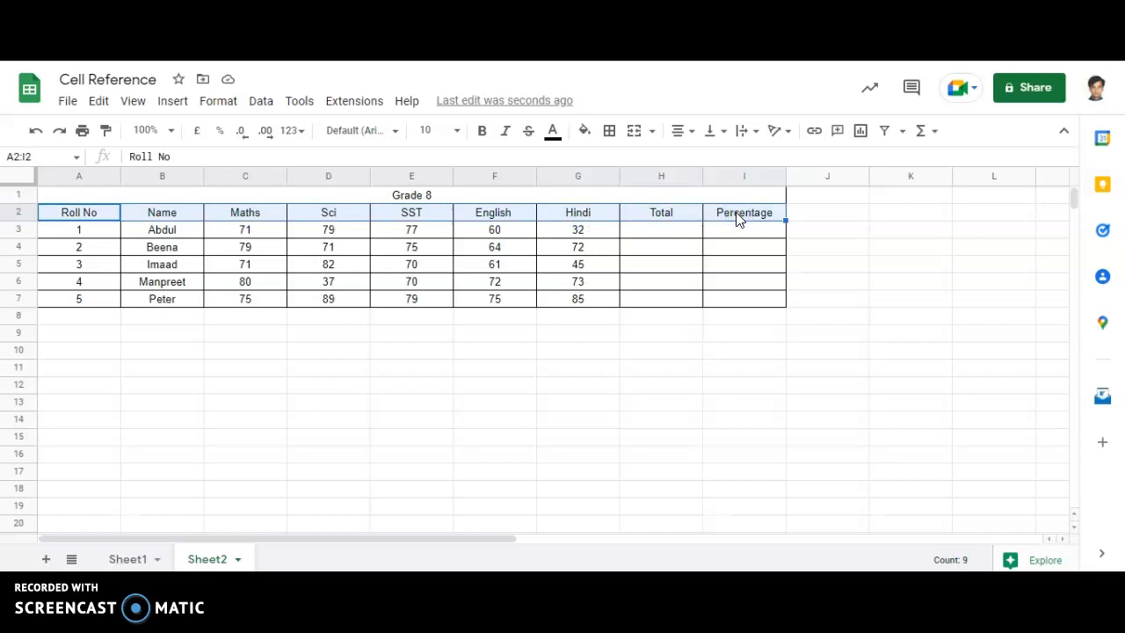
left_click(589, 131)
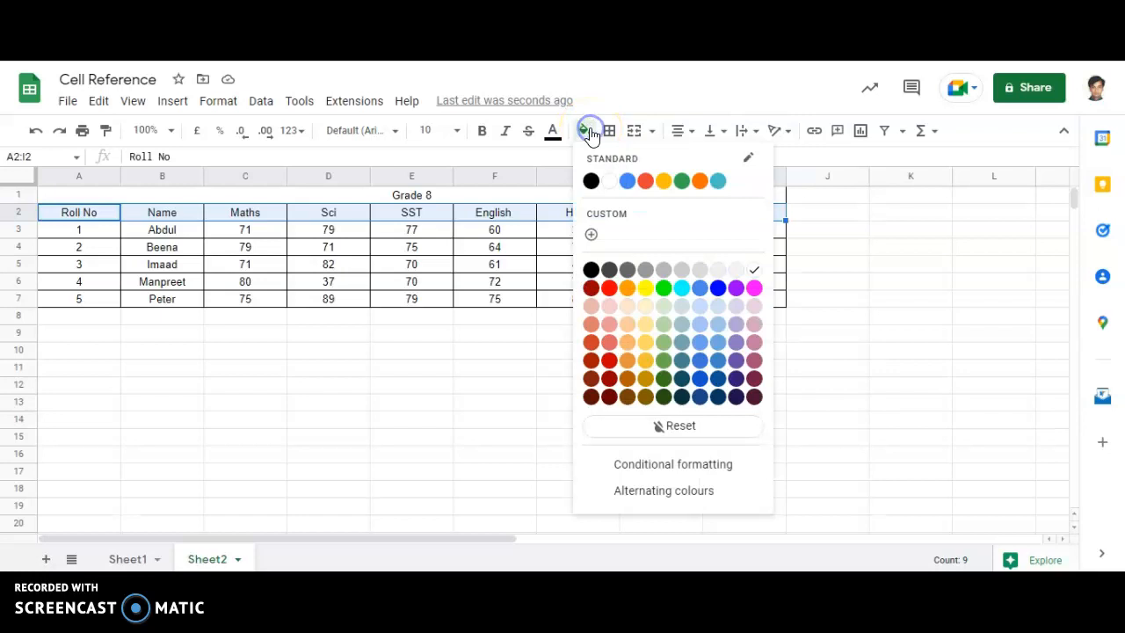
left_click(661, 290)
- Calculate the first student's total in H3 with =SUM(C3:G3) and accept the suggested auto-fill for the remaining Total cells
left_click(668, 234)
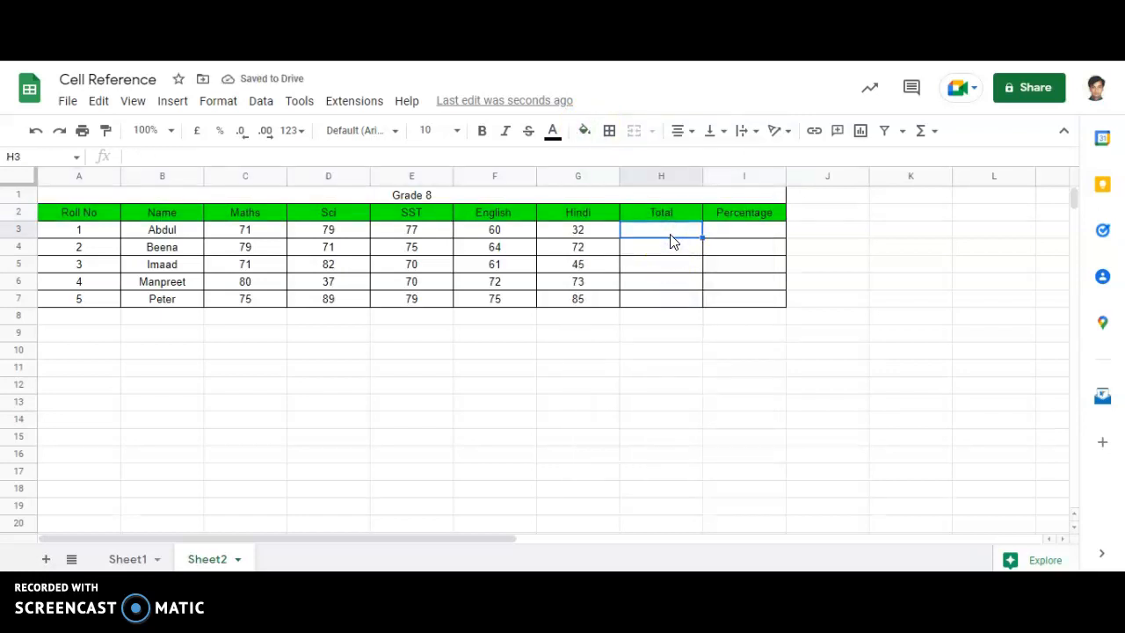
left_click(927, 131)
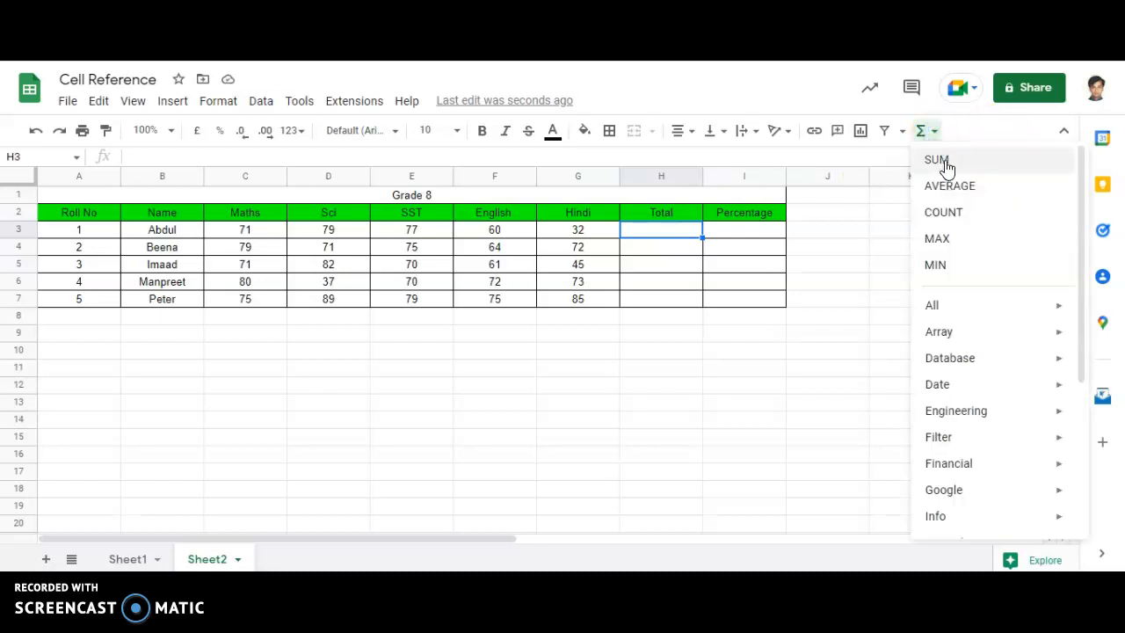
left_click(937, 161)
left_click_drag(257, 232, 554, 231)
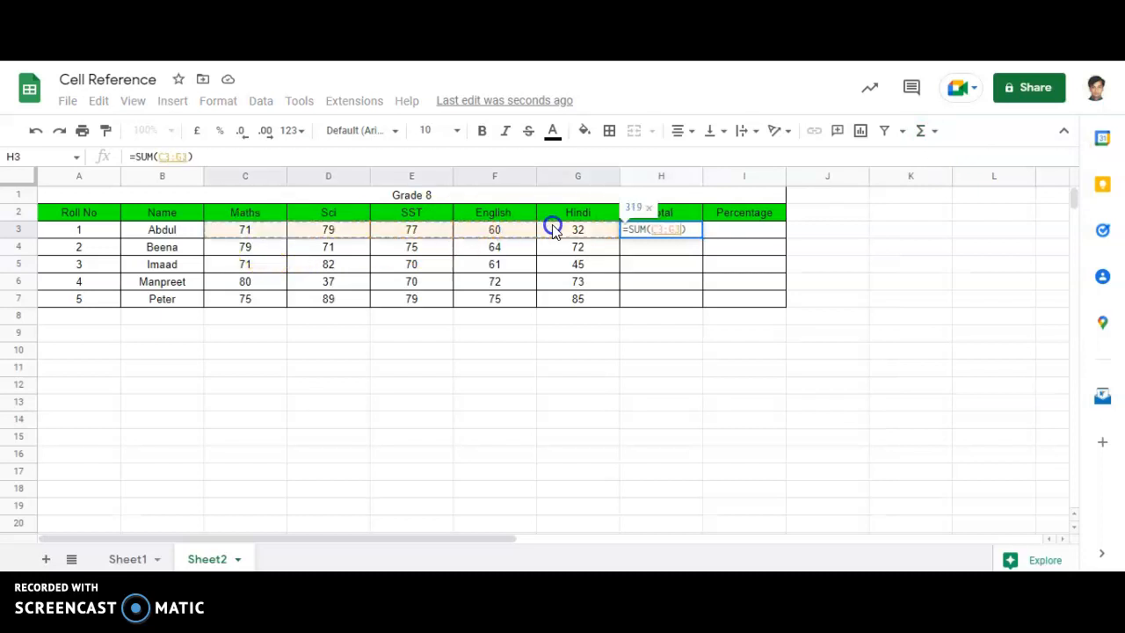
key("Return")
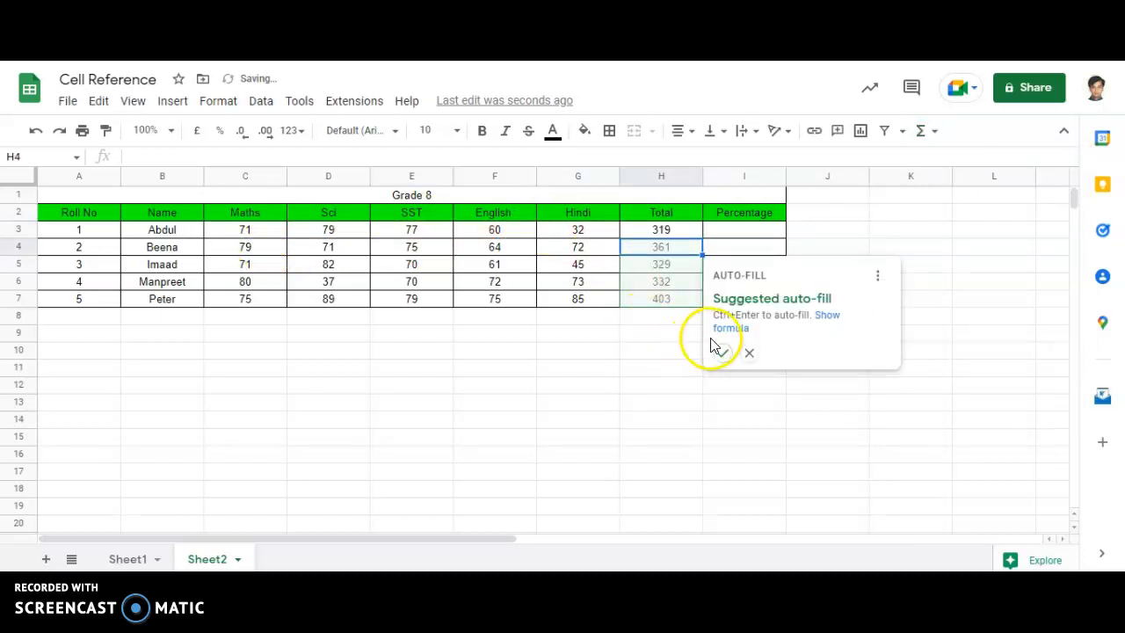
left_click(722, 352)
- Enter the formula =H3/500 in I3 to calculate the first student's percentage
left_click(735, 231)
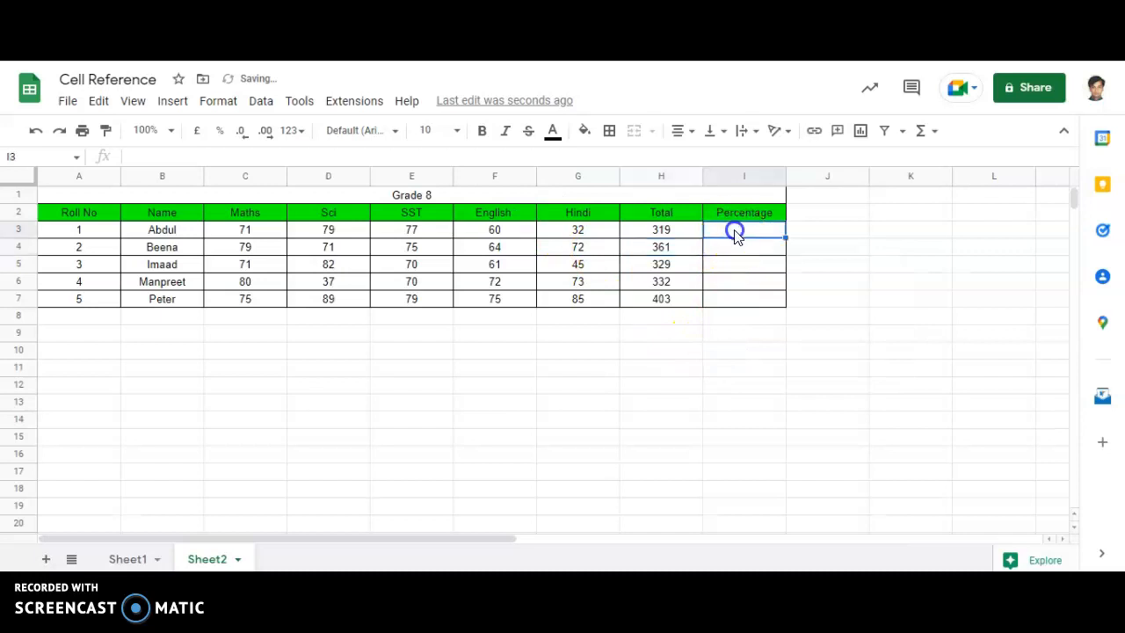
type("=")
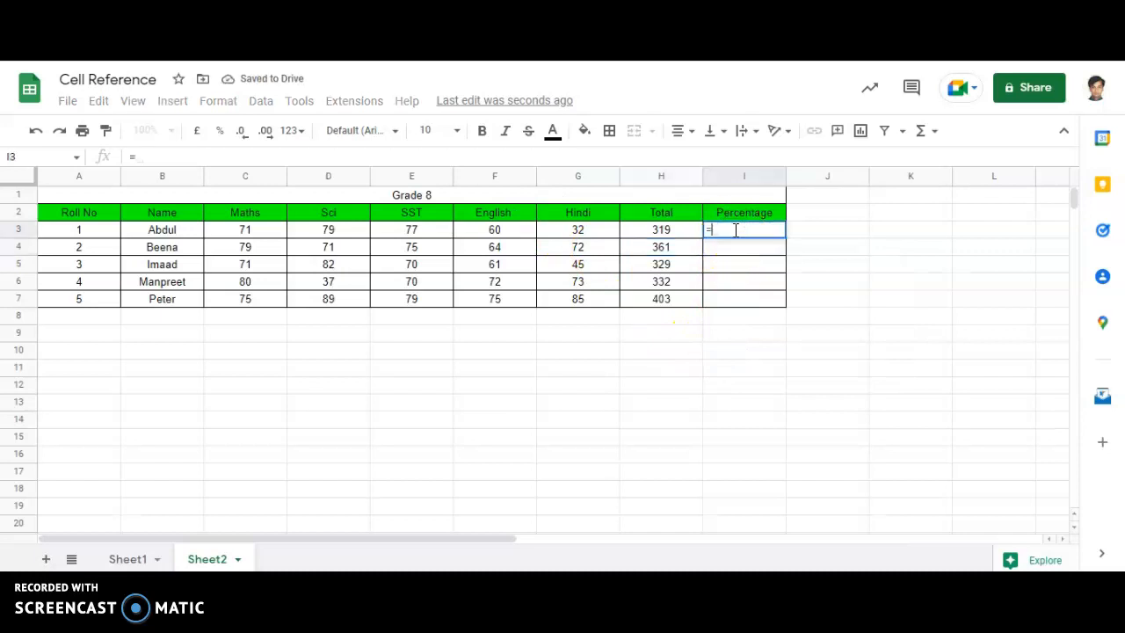
left_click(680, 233)
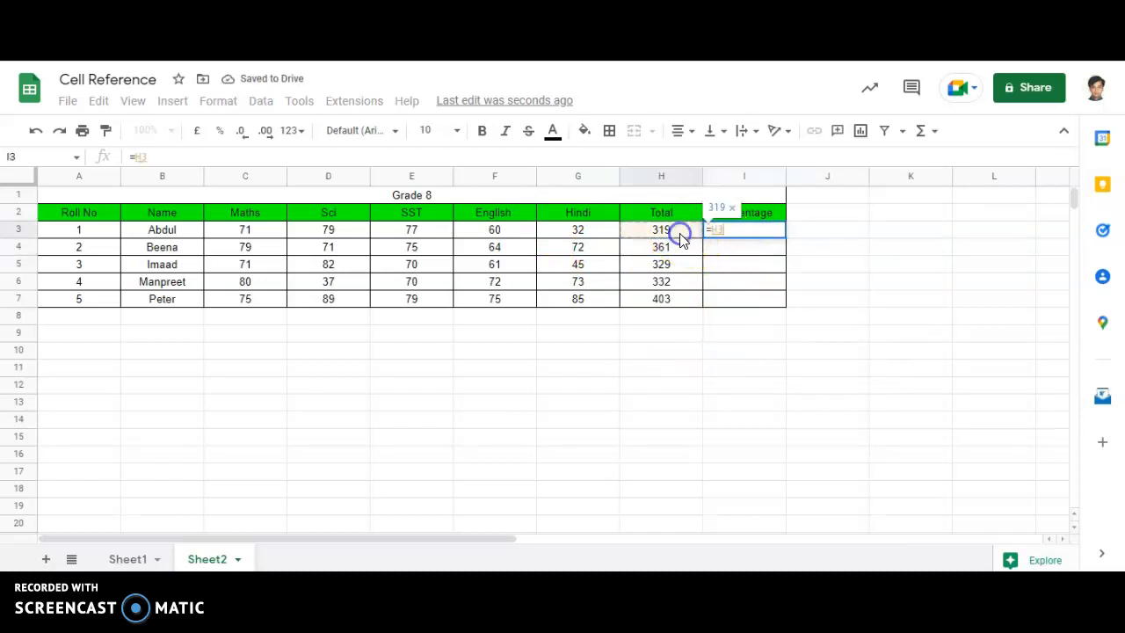
type("/500")
key("Return")
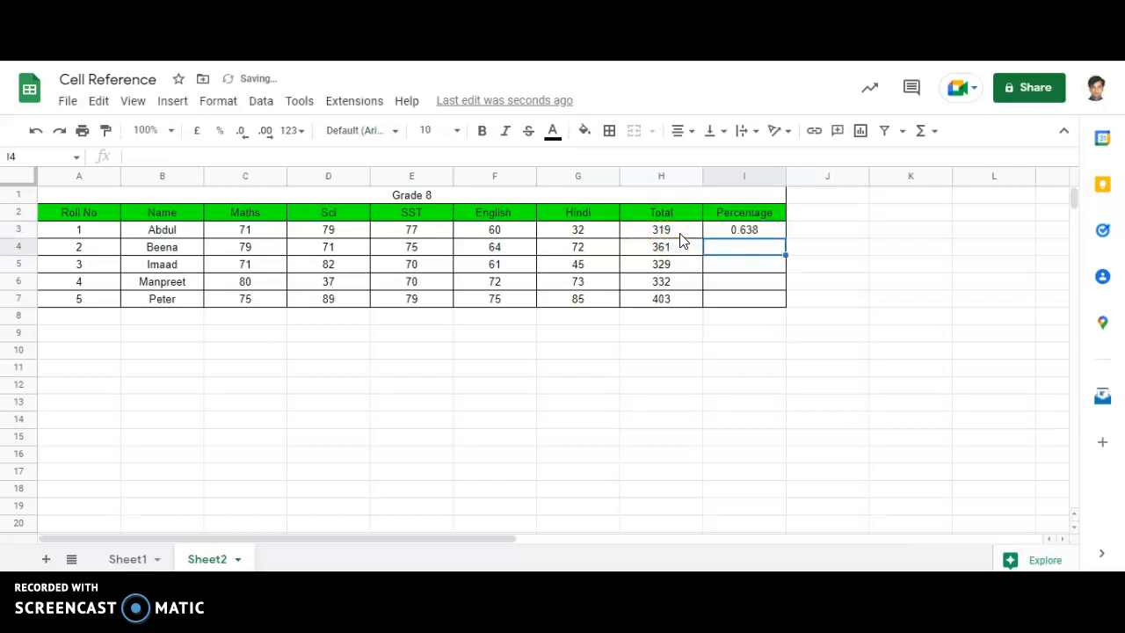
- Format I3 as a percentage and fill its formula down through I7
left_click(759, 235)
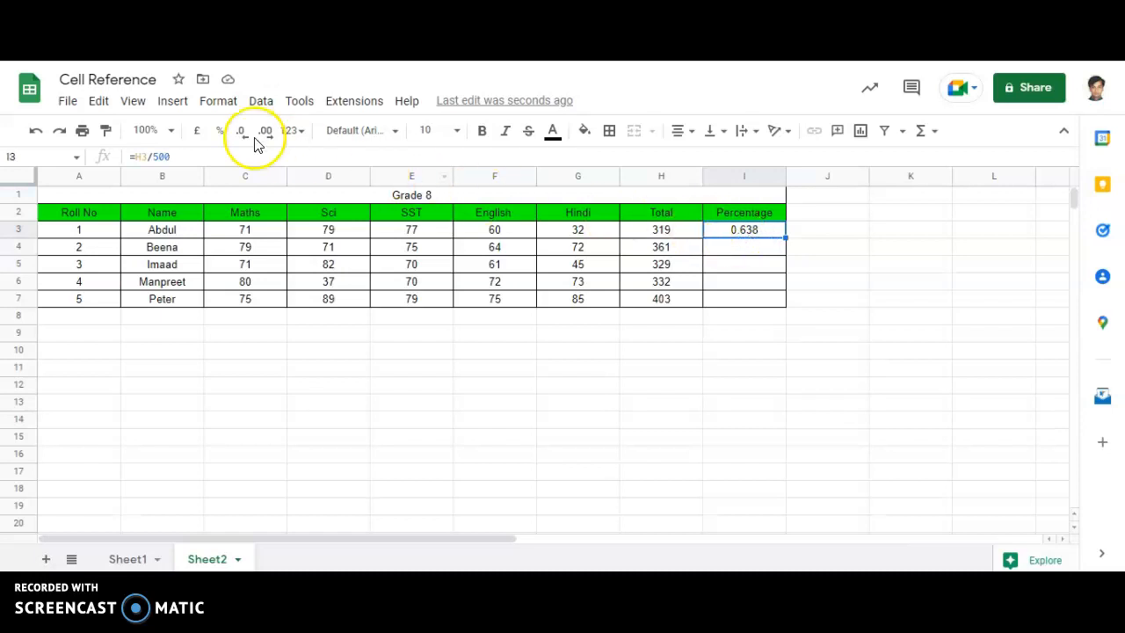
left_click(221, 132)
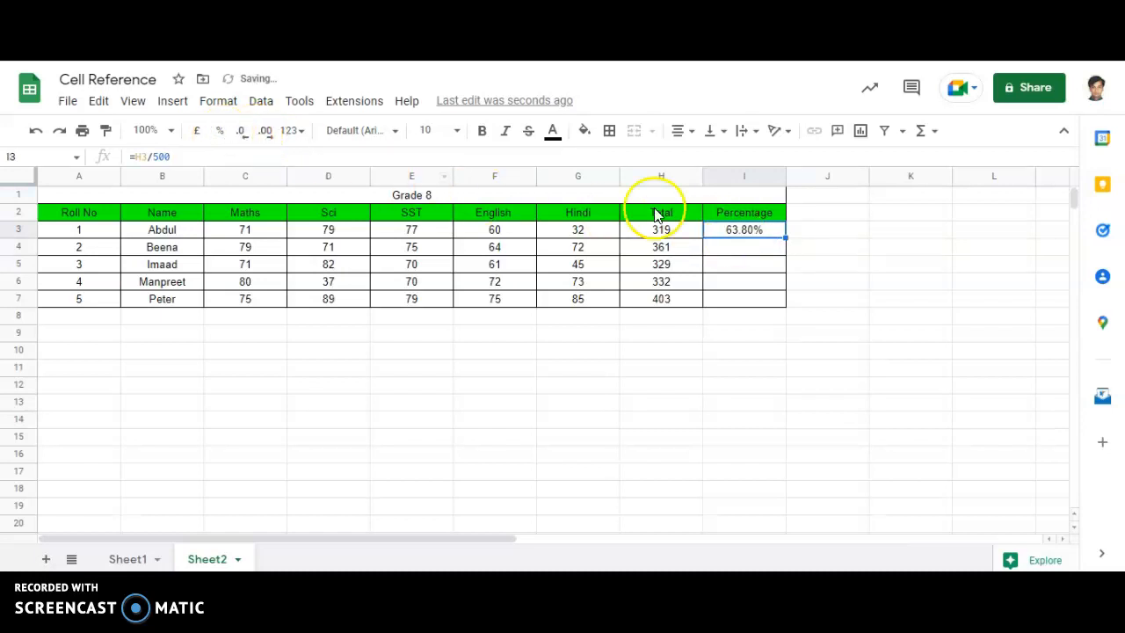
left_click_drag(786, 249, 785, 304)
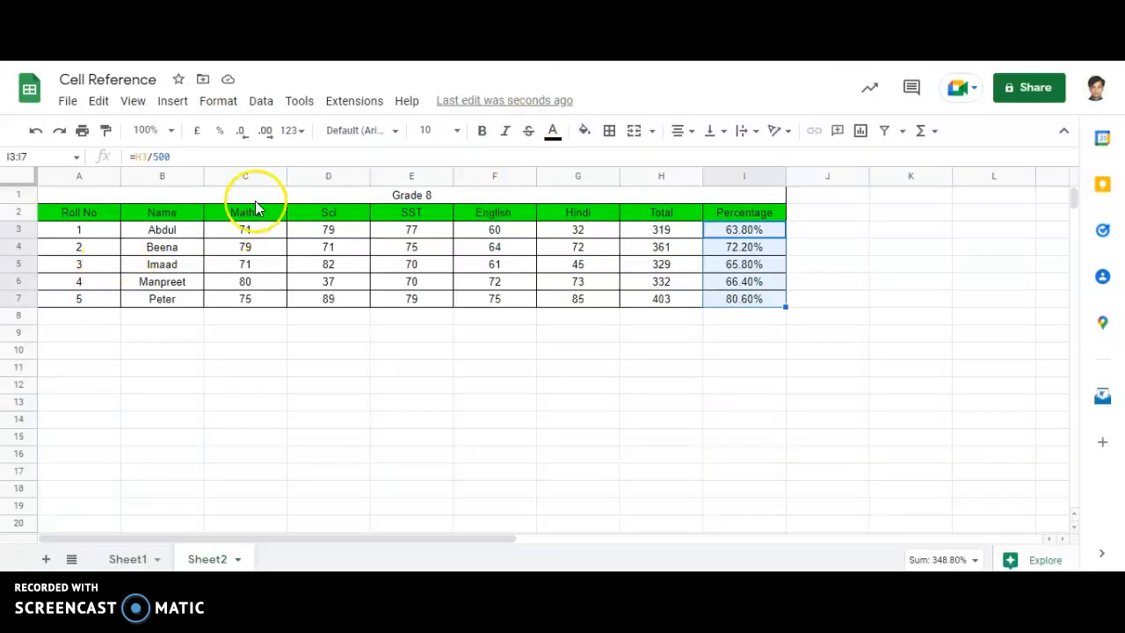
- Try sorting the whole sheet by column A in A to Z order, and undo the sort
left_click(748, 173)
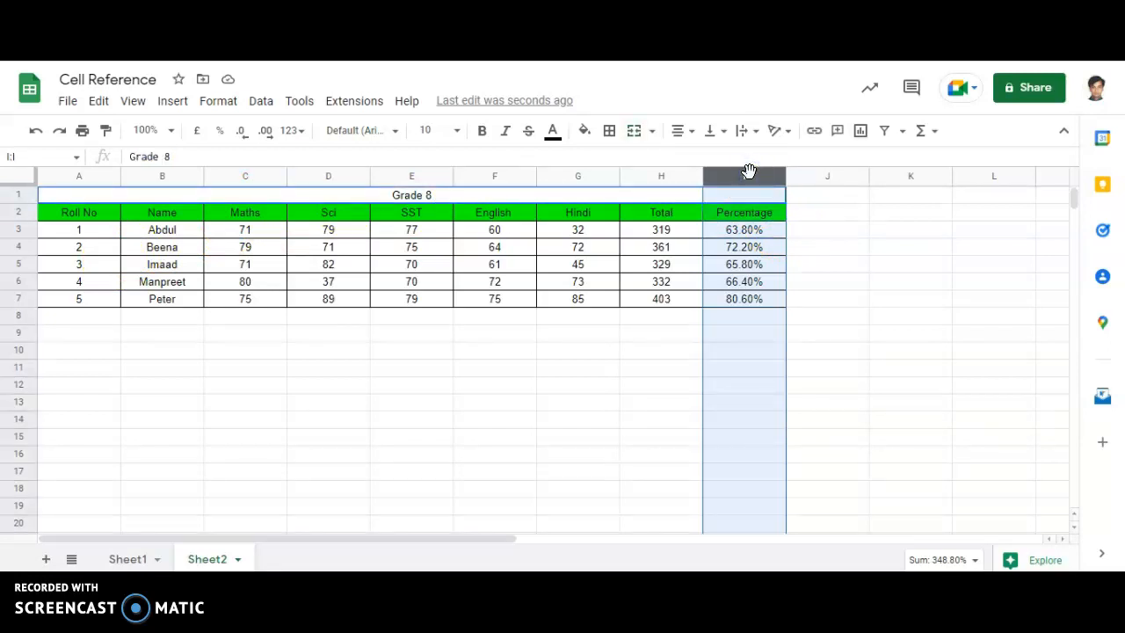
left_click(257, 102)
mouse_move(326, 141)
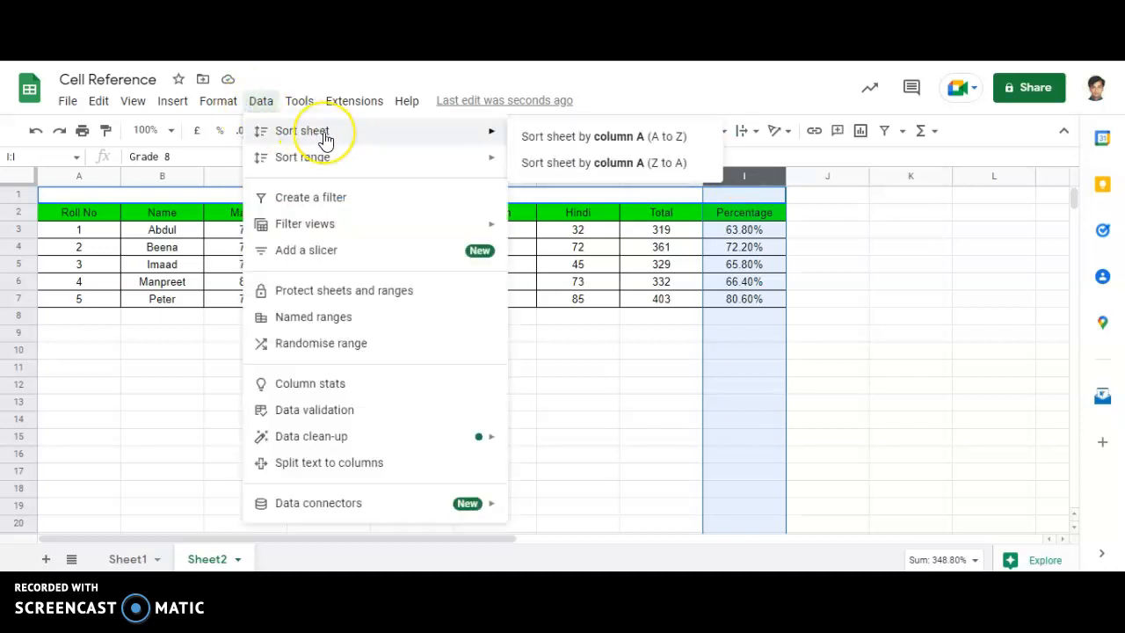
left_click(657, 137)
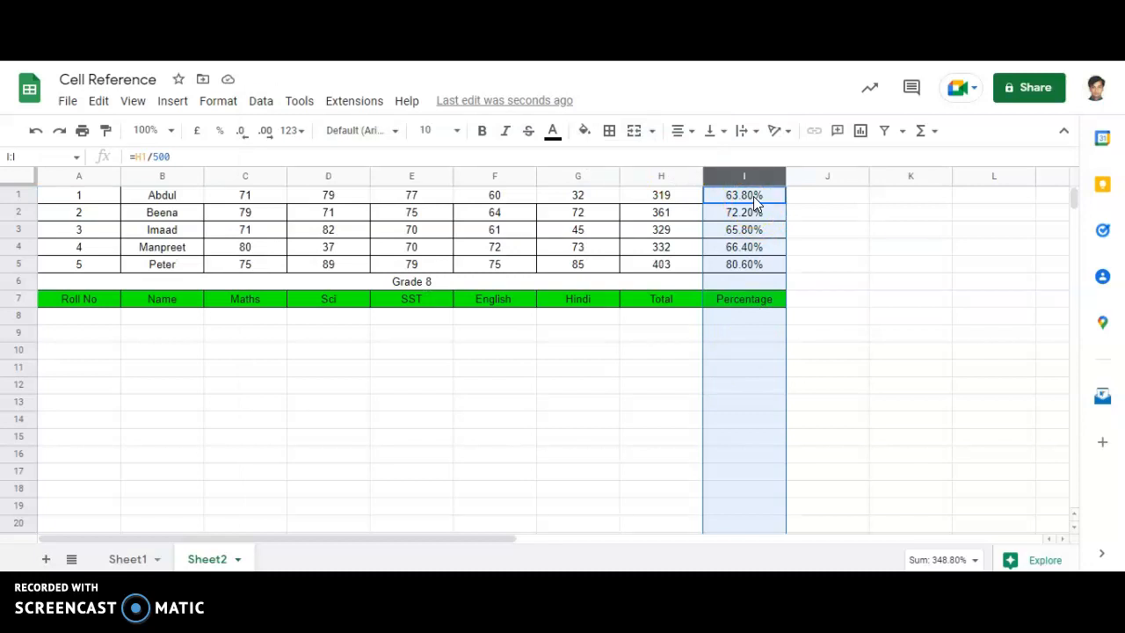
key("ctrl+z")
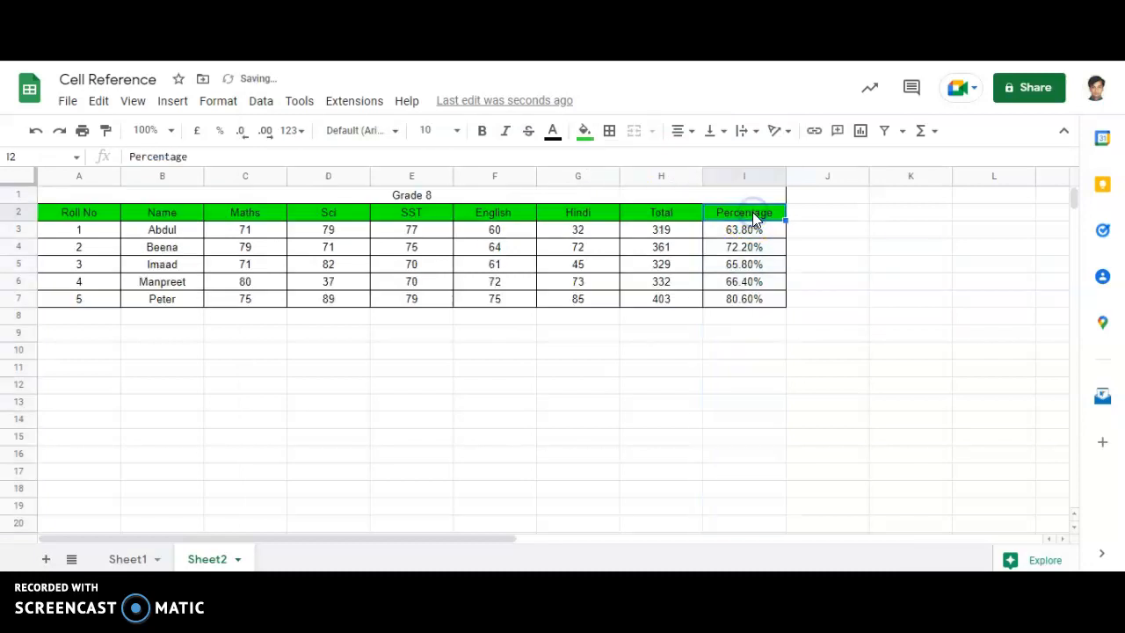
- Select the percentages in I3:I7 and sort the whole sheet by column I in A to Z order
left_click(738, 169)
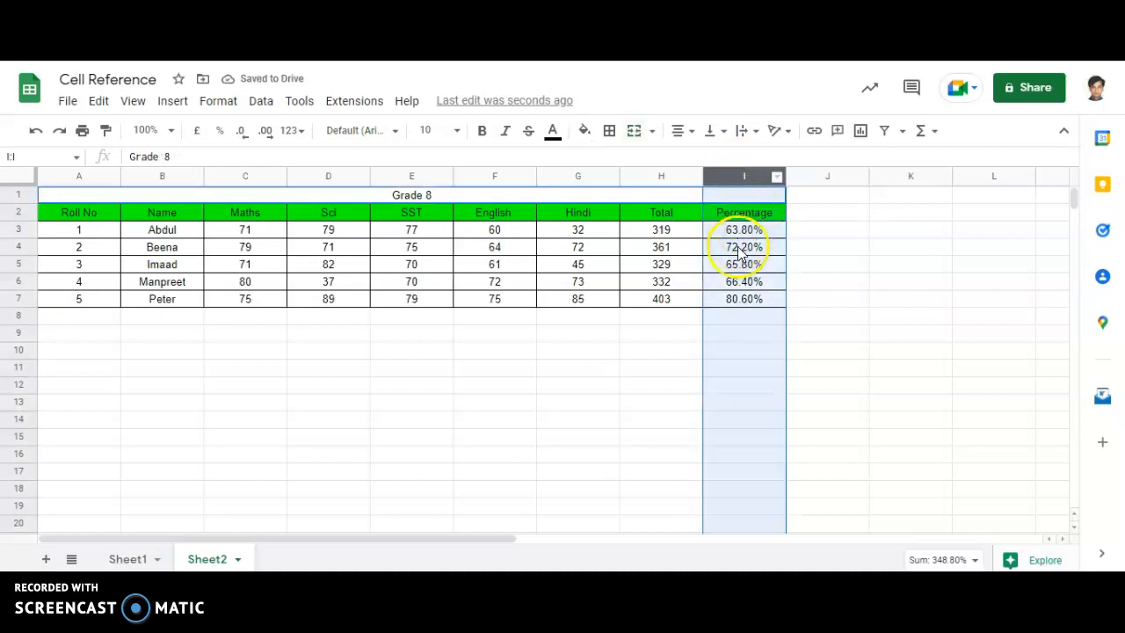
left_click_drag(748, 230, 753, 302)
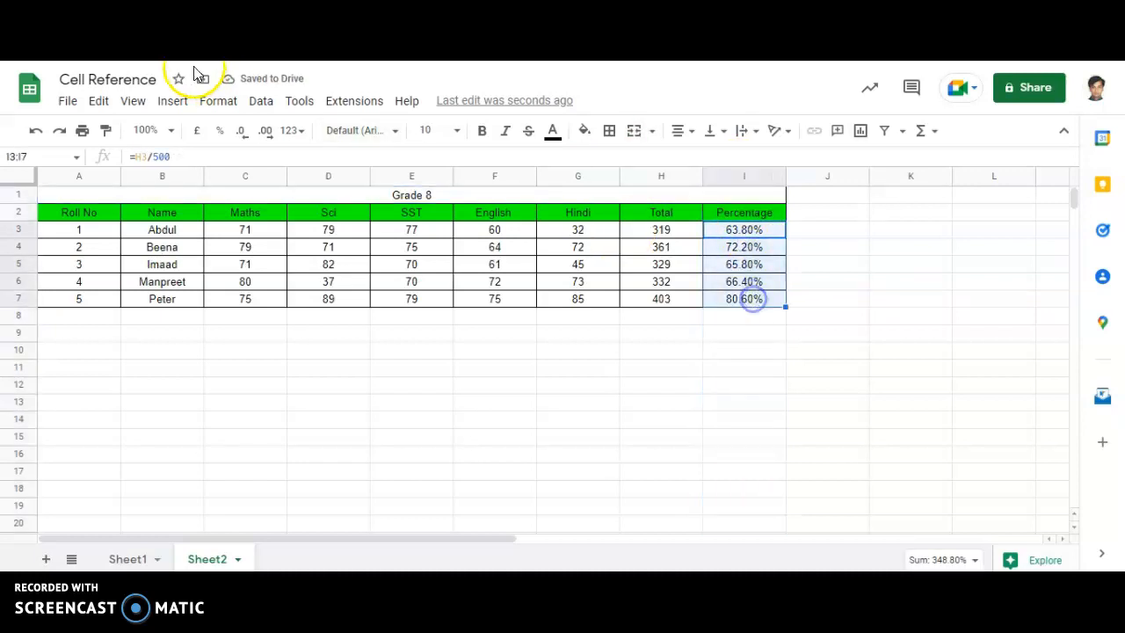
left_click(260, 101)
mouse_move(322, 139)
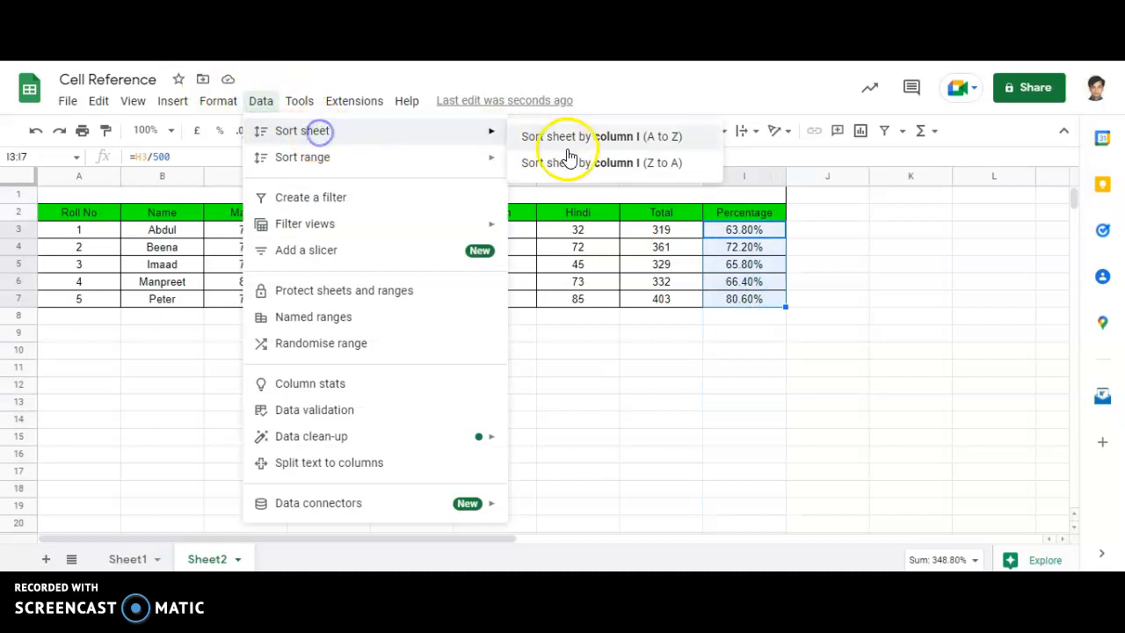
left_click(606, 144)
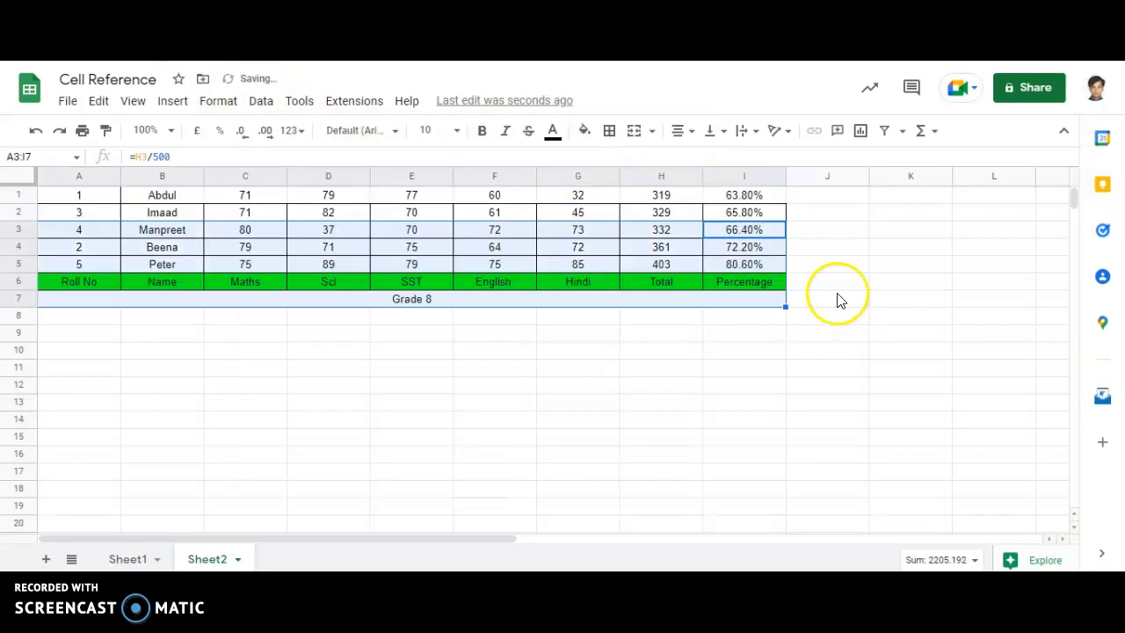
- Undo the sheet sort by column I, redo it for comparison, and undo it again
left_click(834, 298)
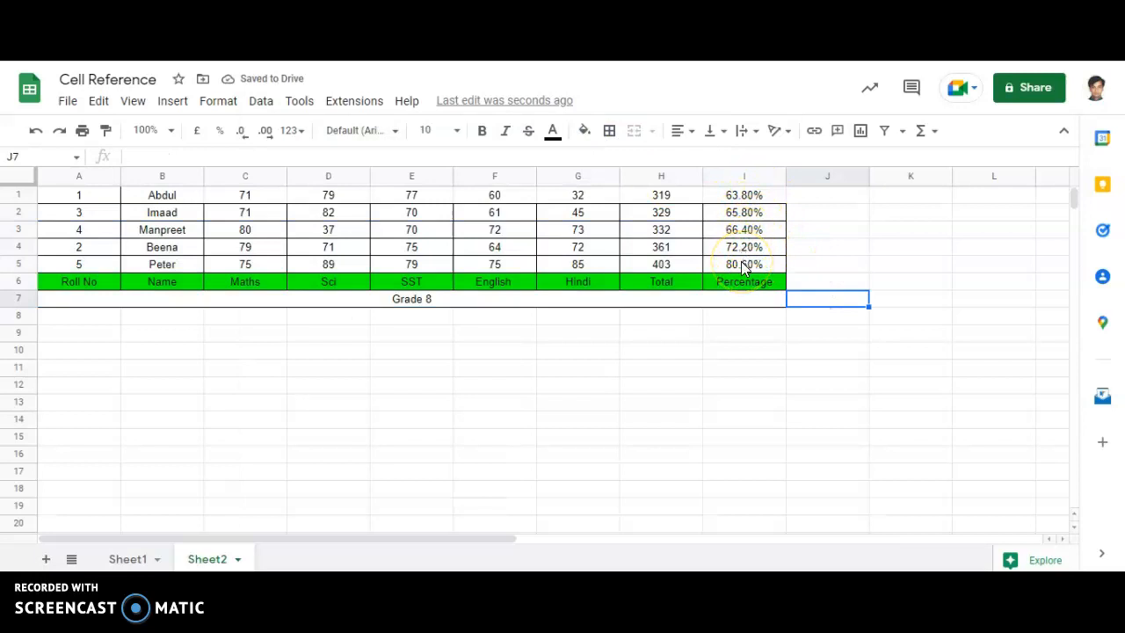
key("ctrl+z")
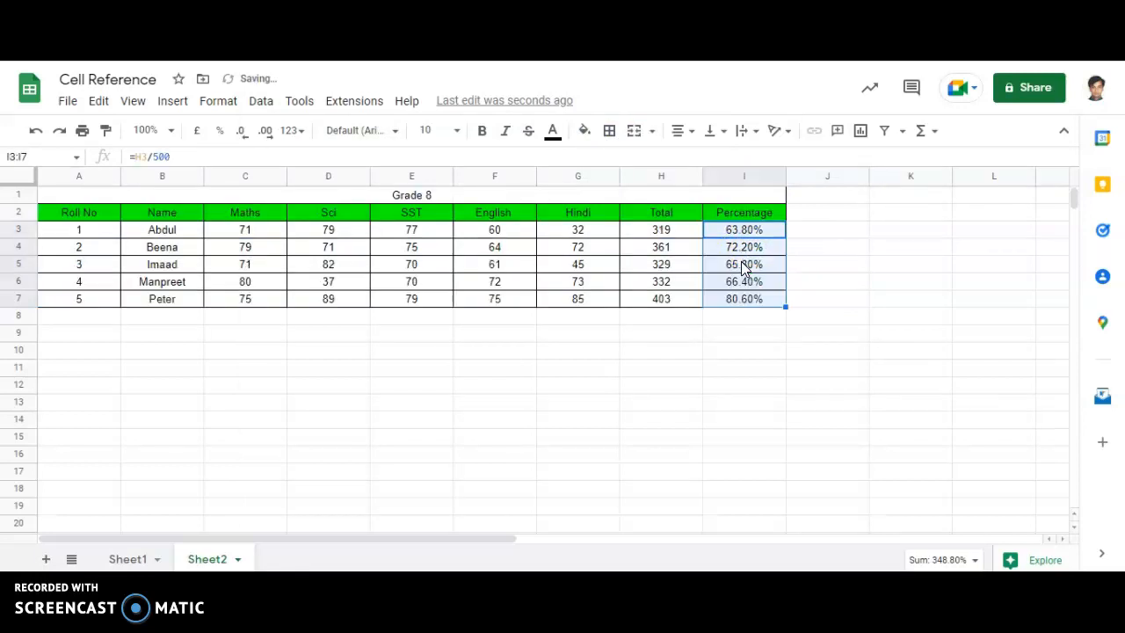
left_click(744, 232)
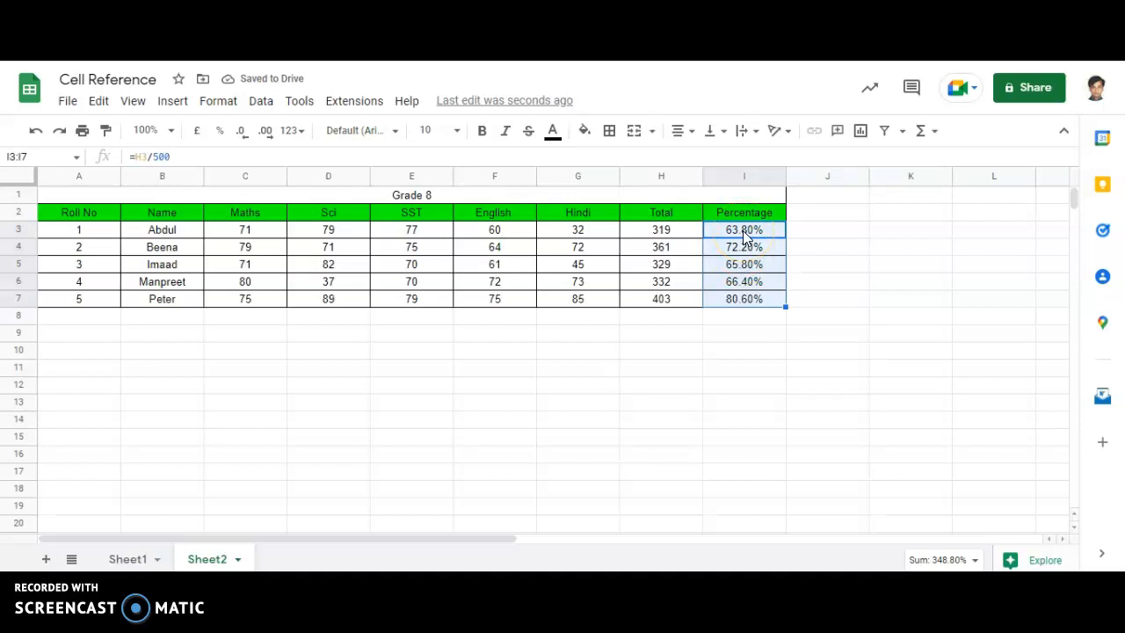
key("ctrl+y")
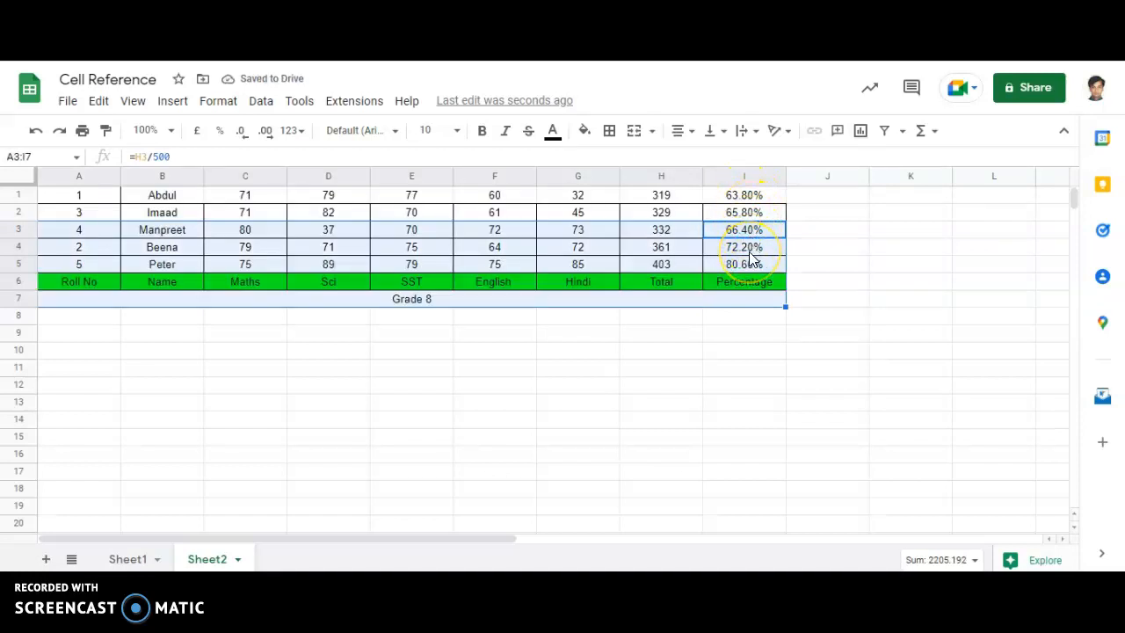
key("ctrl+z")
left_click(874, 268)
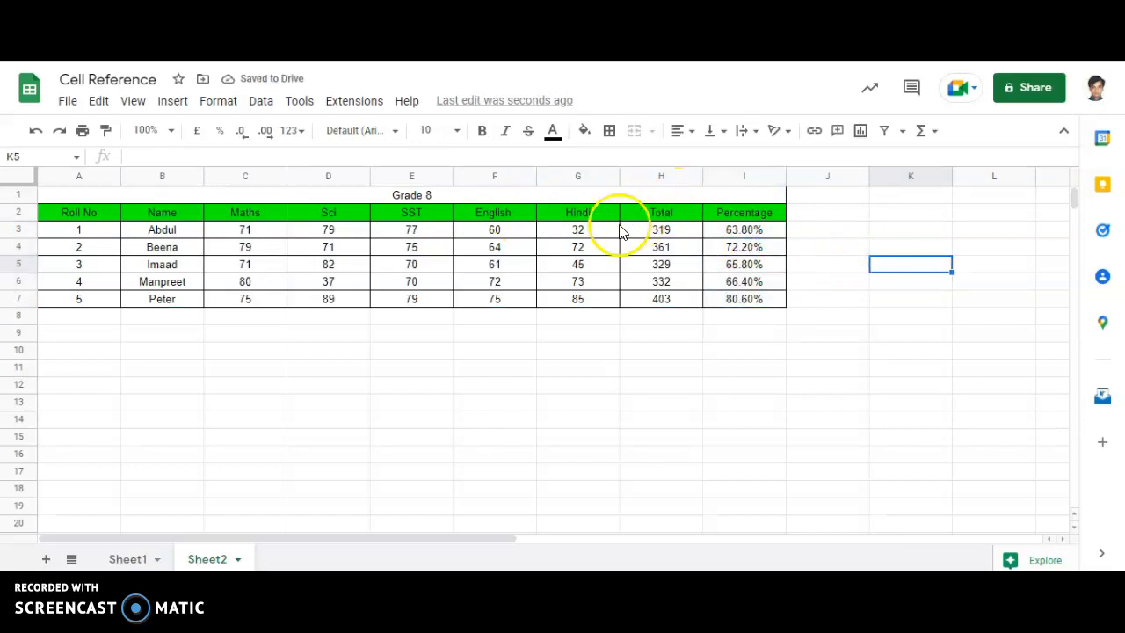
- Try sorting the whole sheet by column A in Z to A order, and undo the sort
left_click(85, 172)
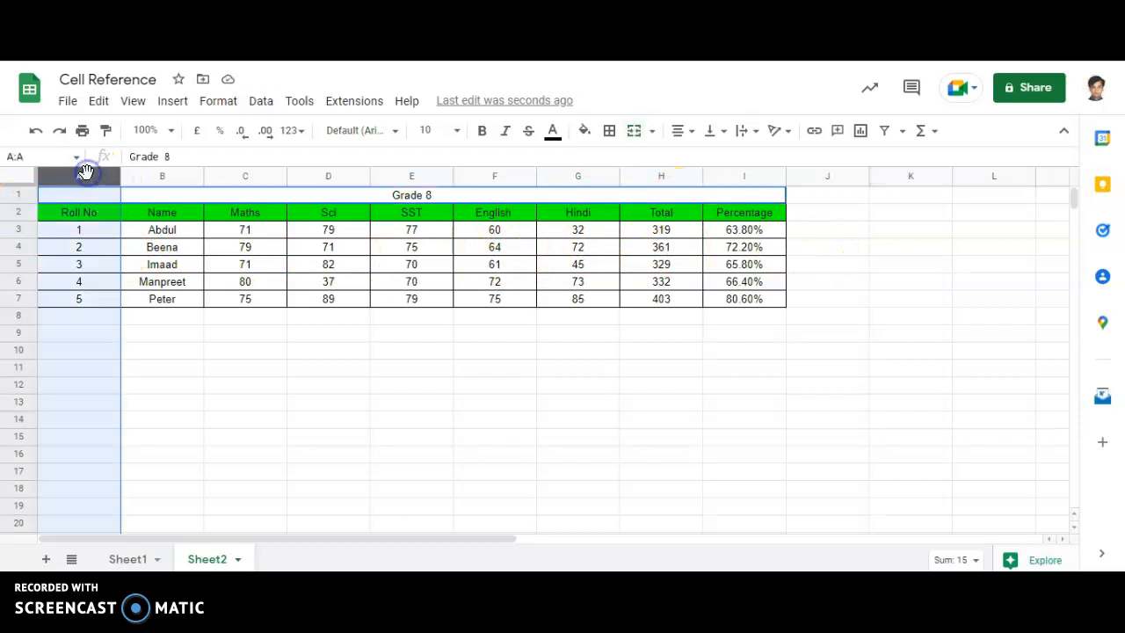
left_click(261, 100)
mouse_move(303, 141)
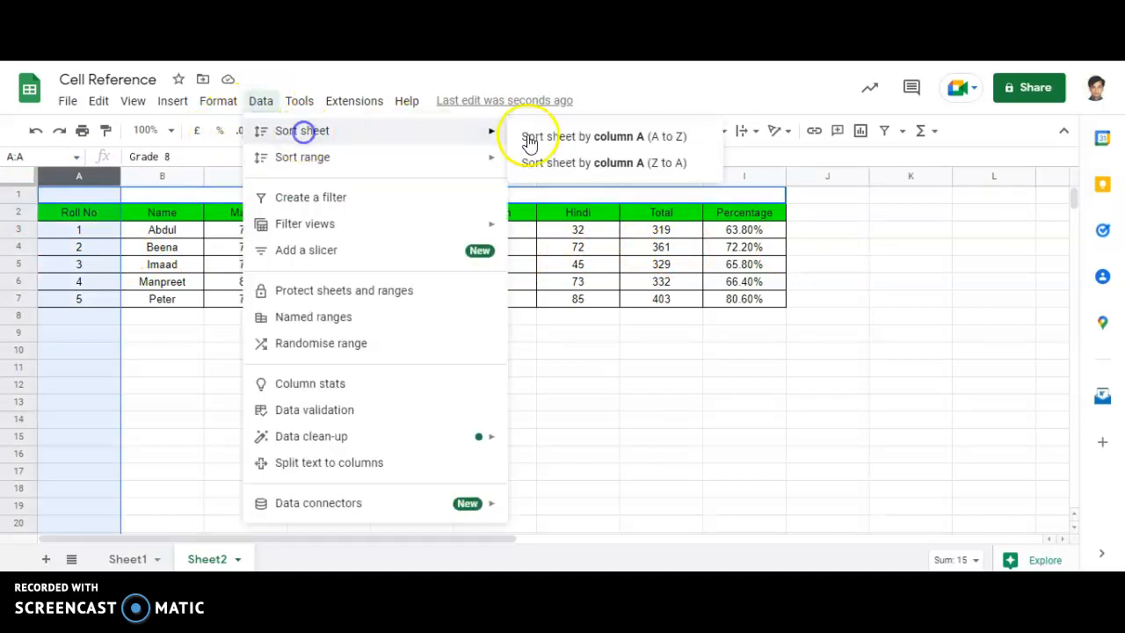
left_click(631, 165)
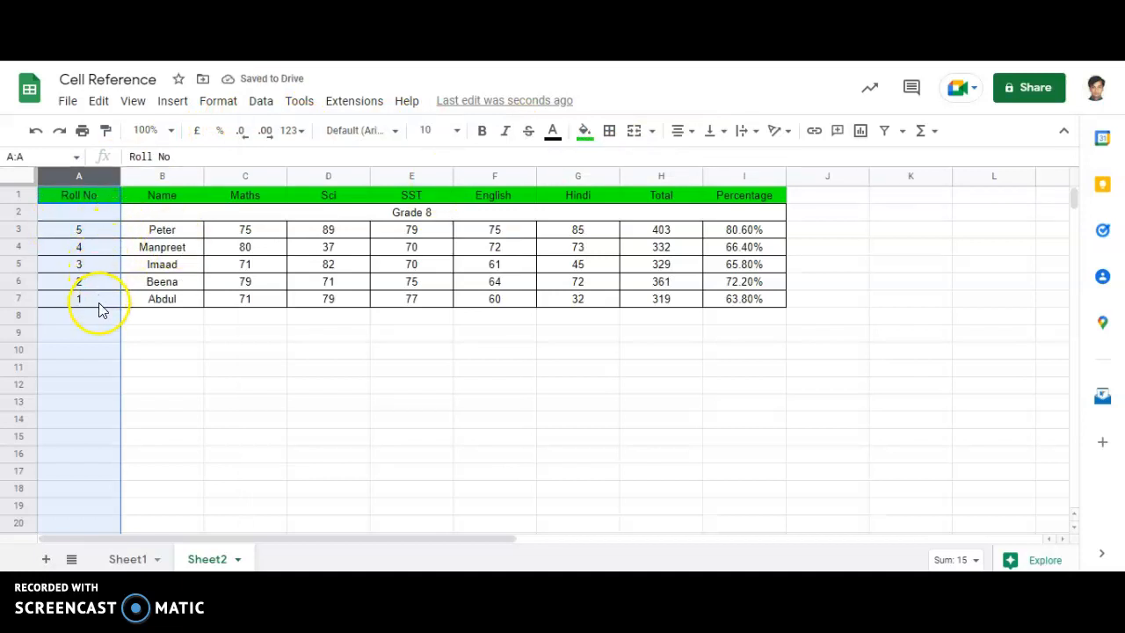
key("ctrl+z")
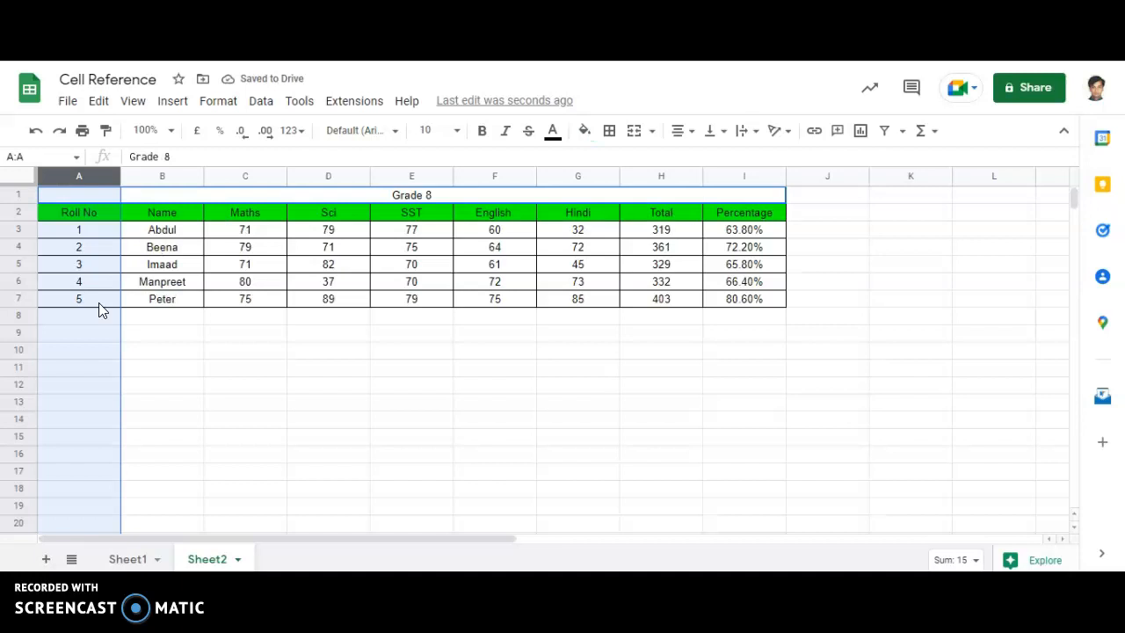
- Select A2:I7 and examine the advanced range sorting choices with and without a header row, closing them without sorting
left_click(103, 220)
left_click_drag(103, 219, 737, 302)
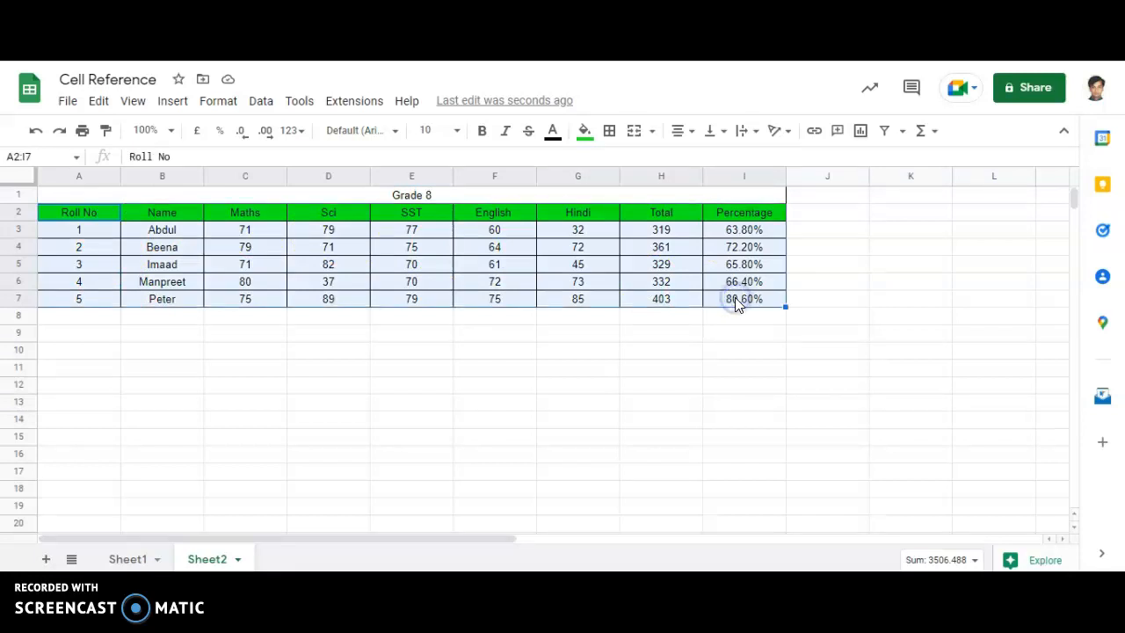
left_click(265, 104)
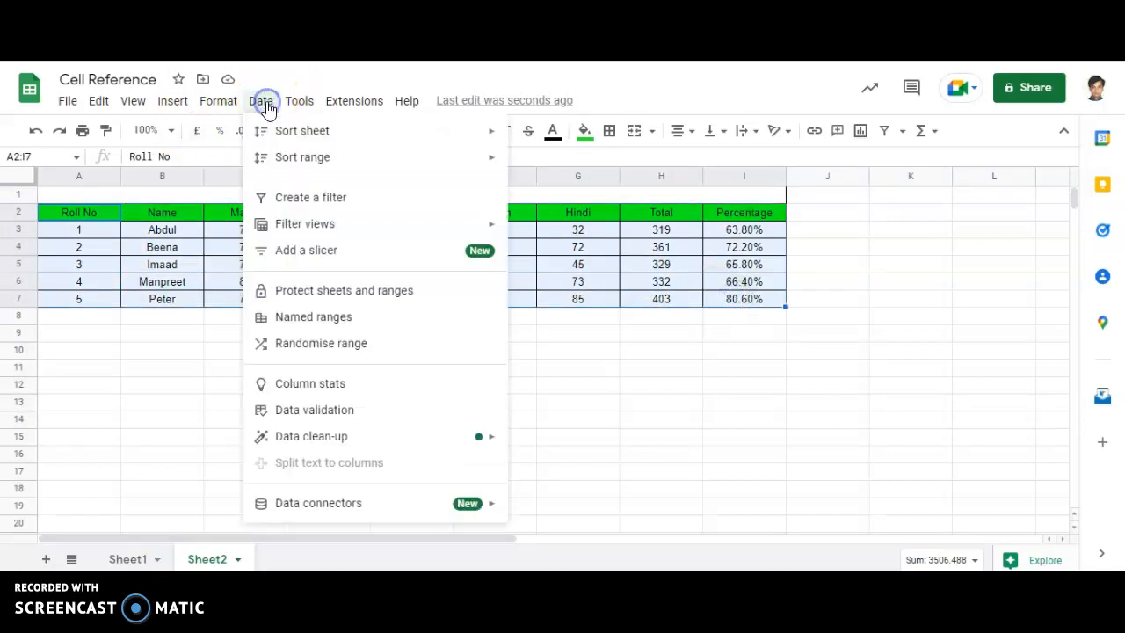
left_click(284, 165)
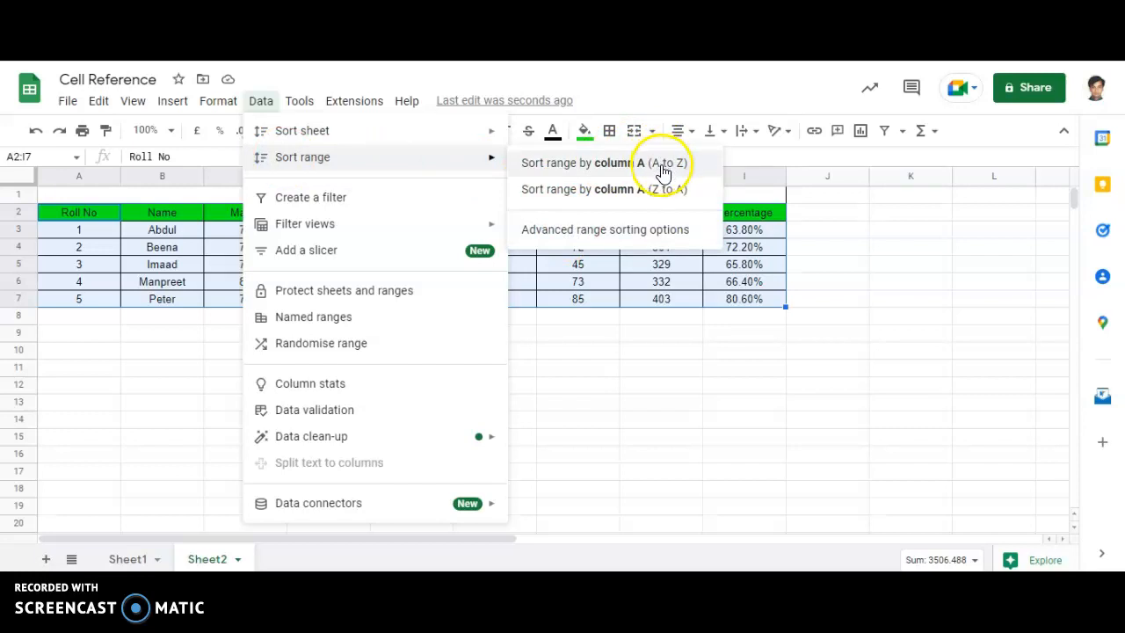
left_click(639, 237)
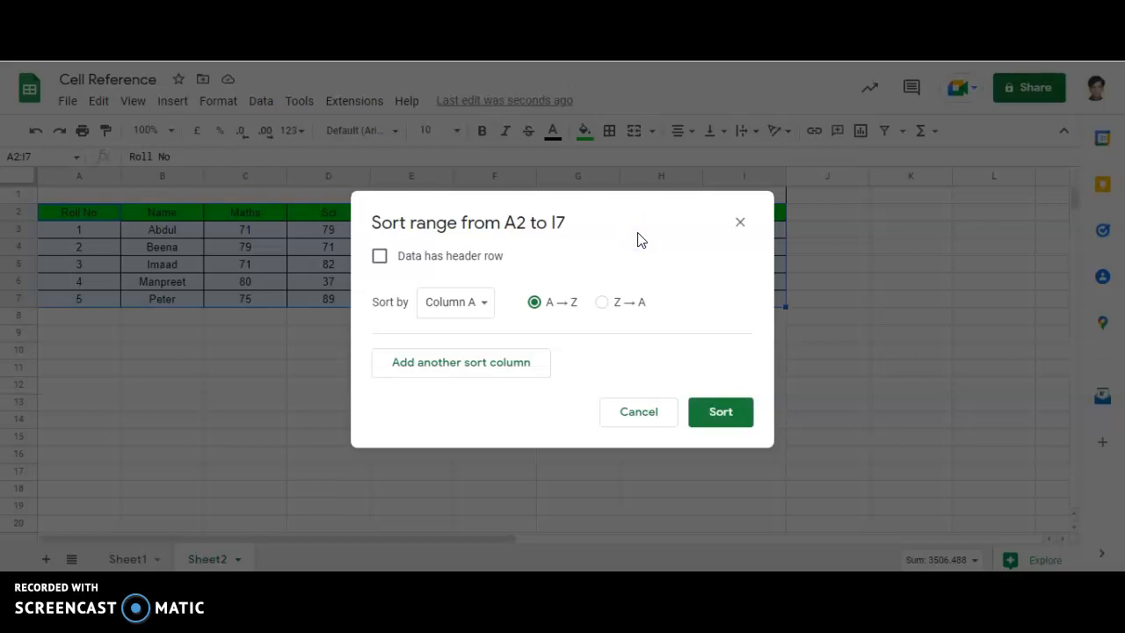
left_click(379, 261)
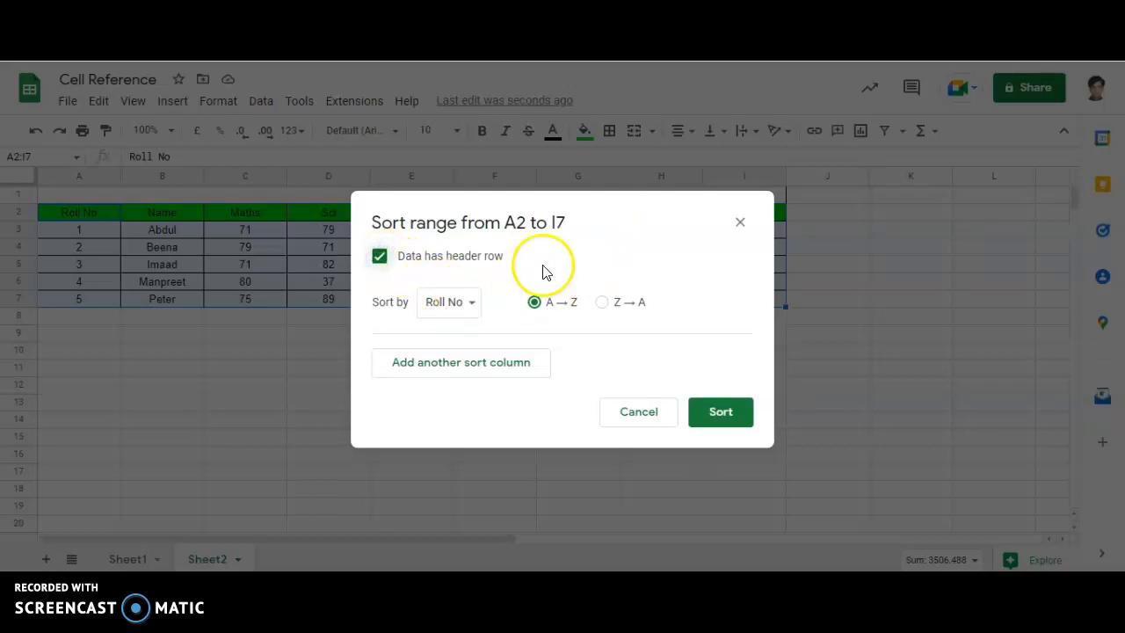
left_click(380, 257)
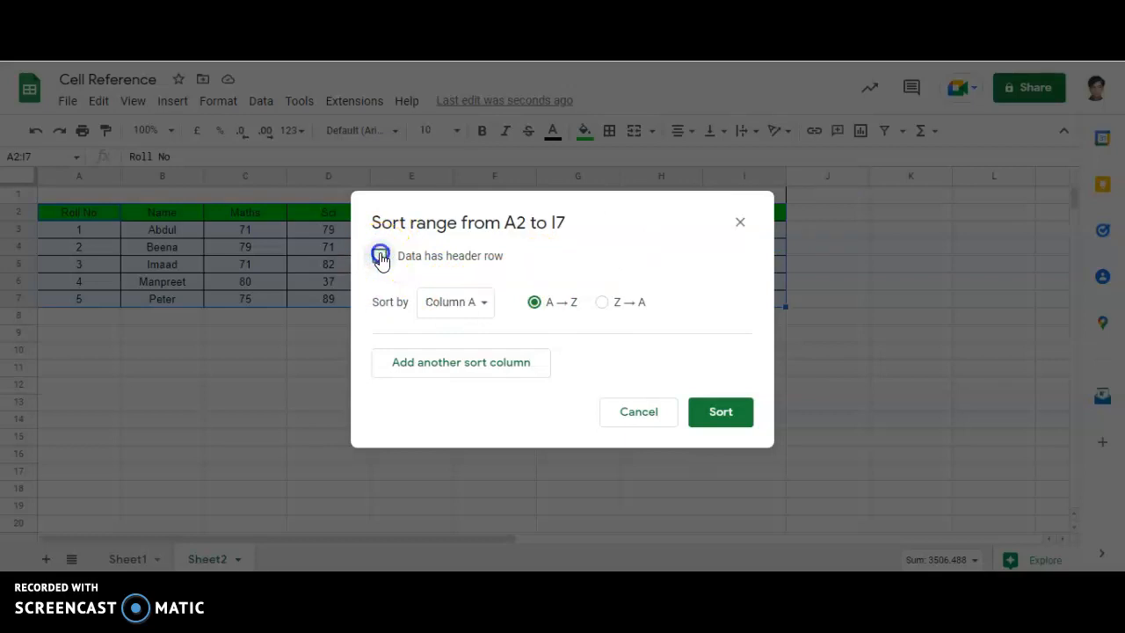
left_click(462, 304)
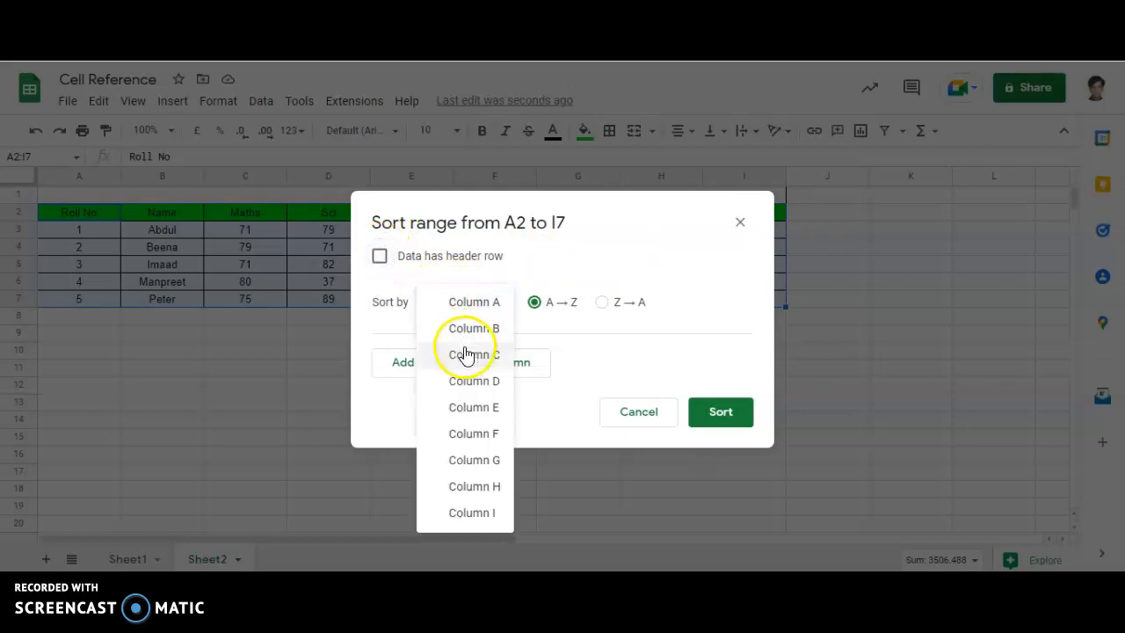
left_click(740, 222)
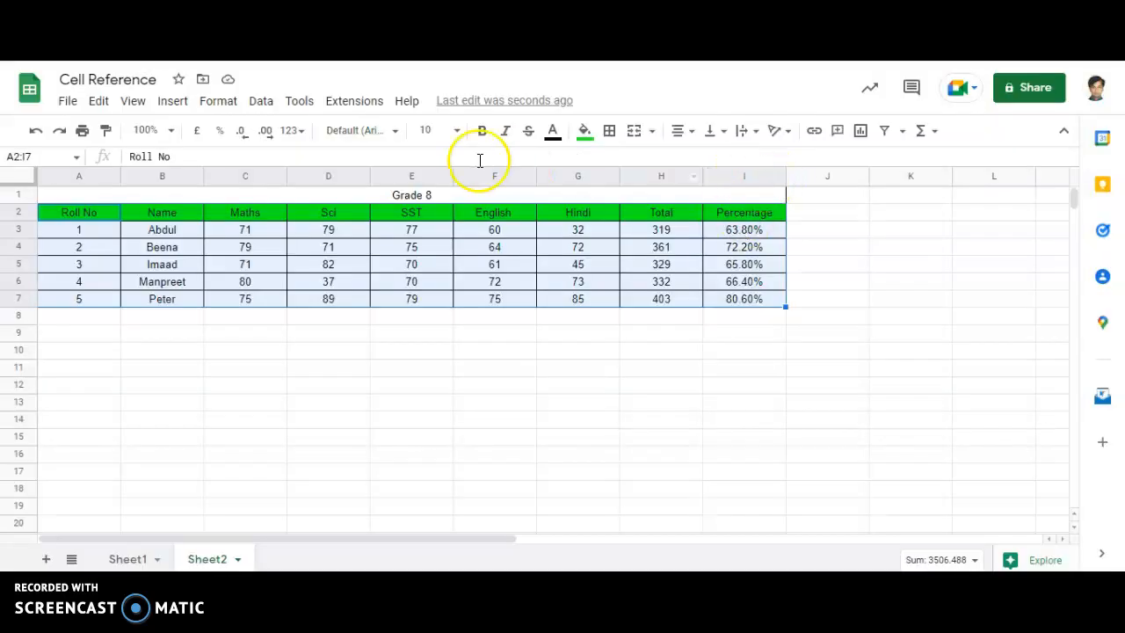
- Sort A2:I7 with its header row excluded by Name Z to A, with Maths and Sci A to Z as further sort columns
left_click(272, 104)
left_click(303, 158)
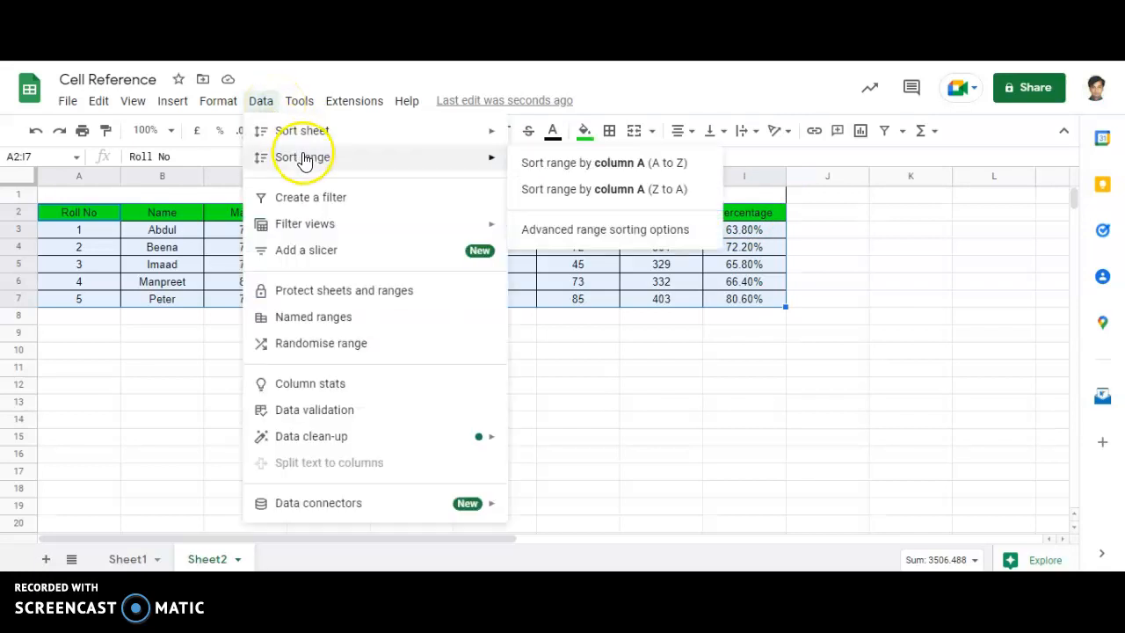
left_click(604, 232)
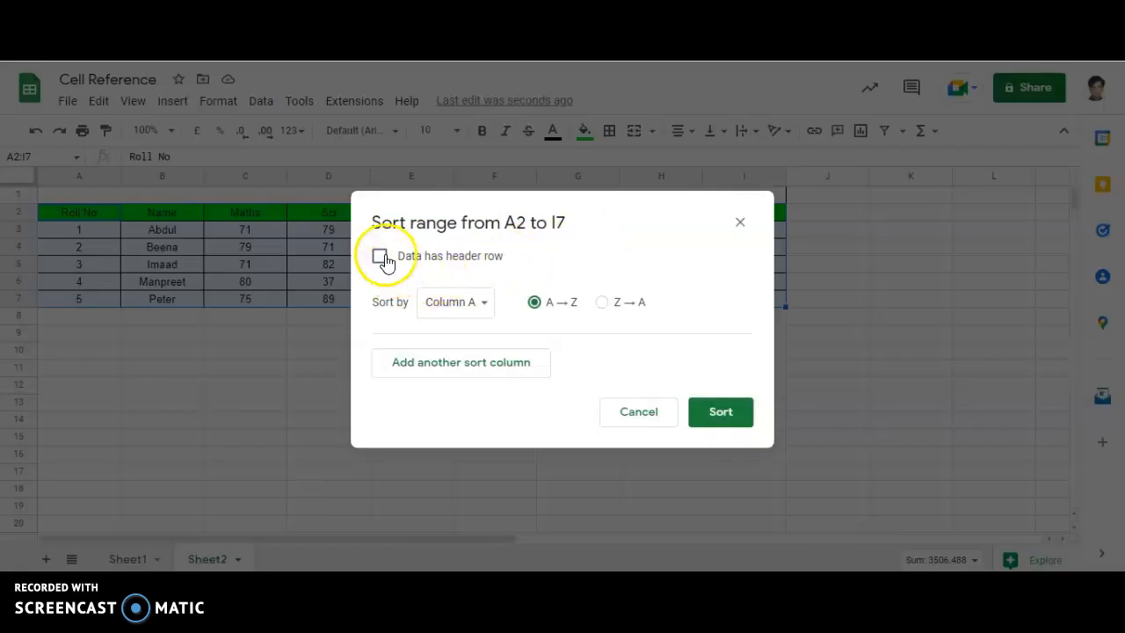
left_click(381, 257)
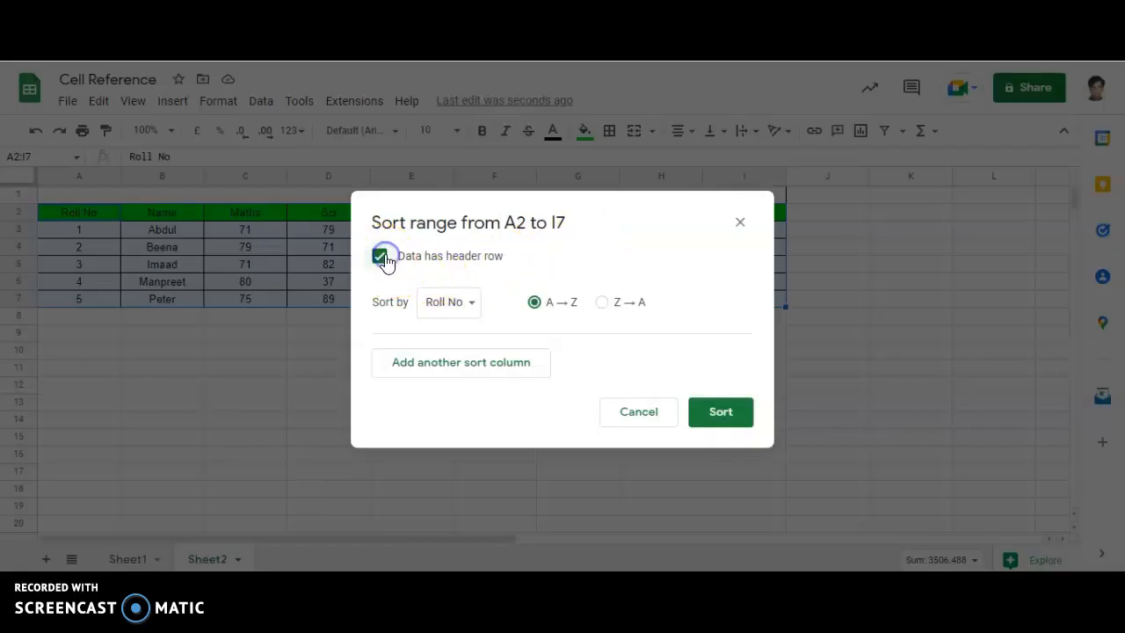
left_click(469, 302)
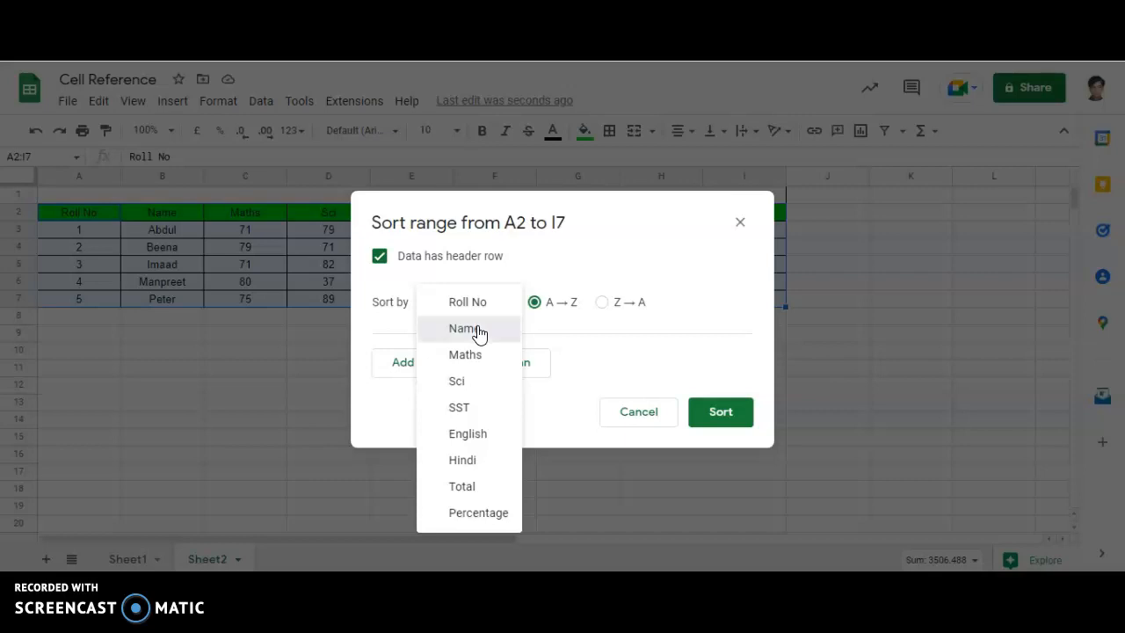
left_click(477, 332)
left_click(615, 303)
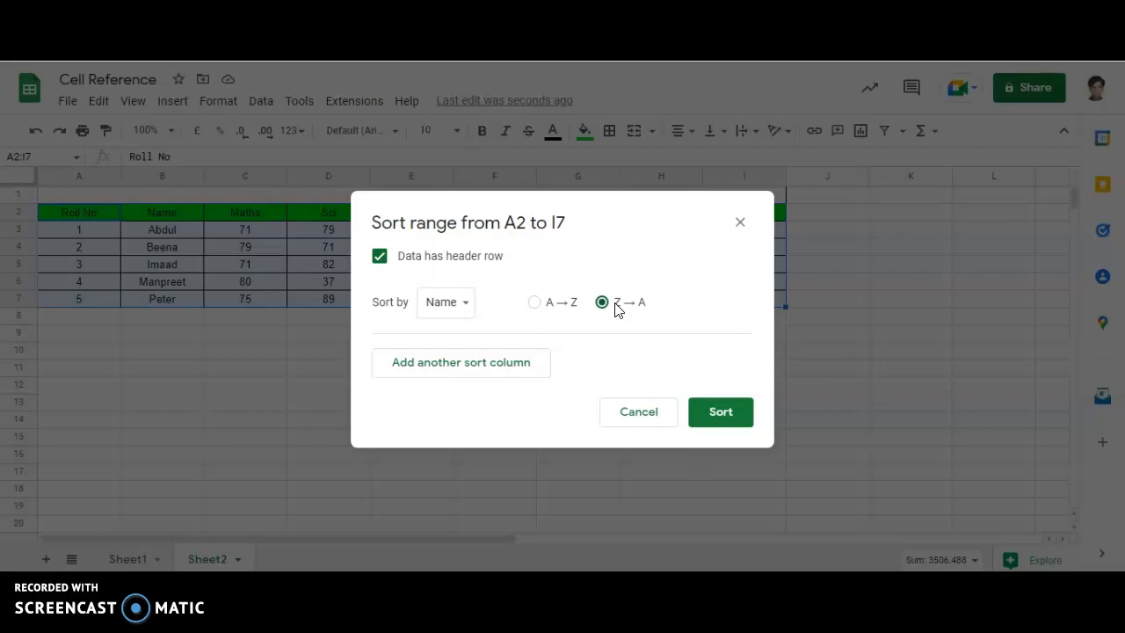
left_click(504, 363)
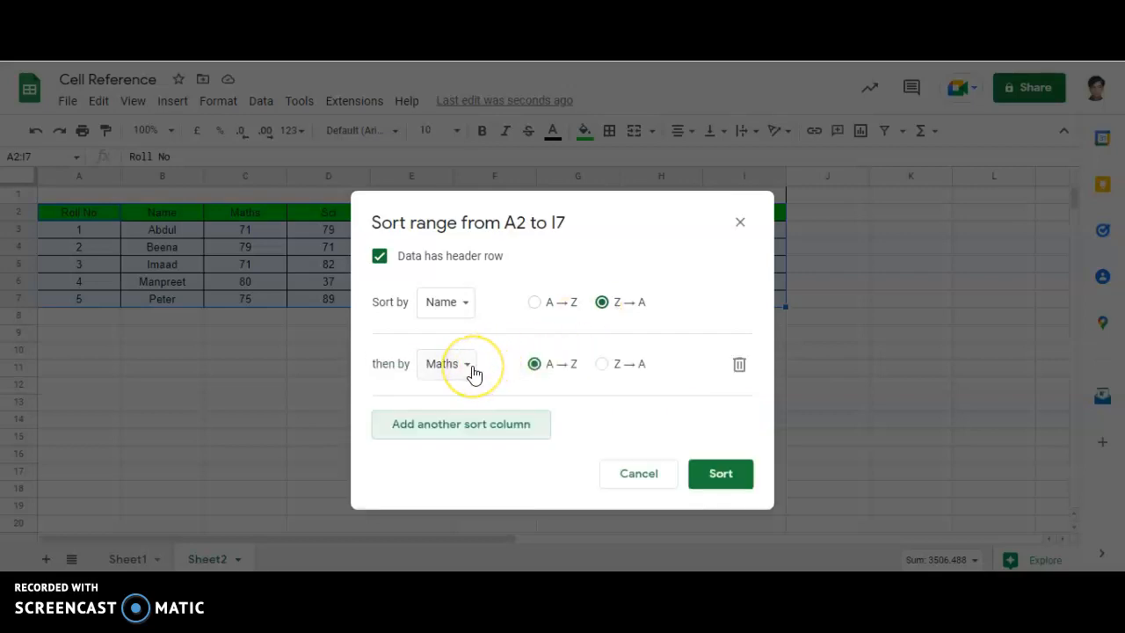
left_click(454, 430)
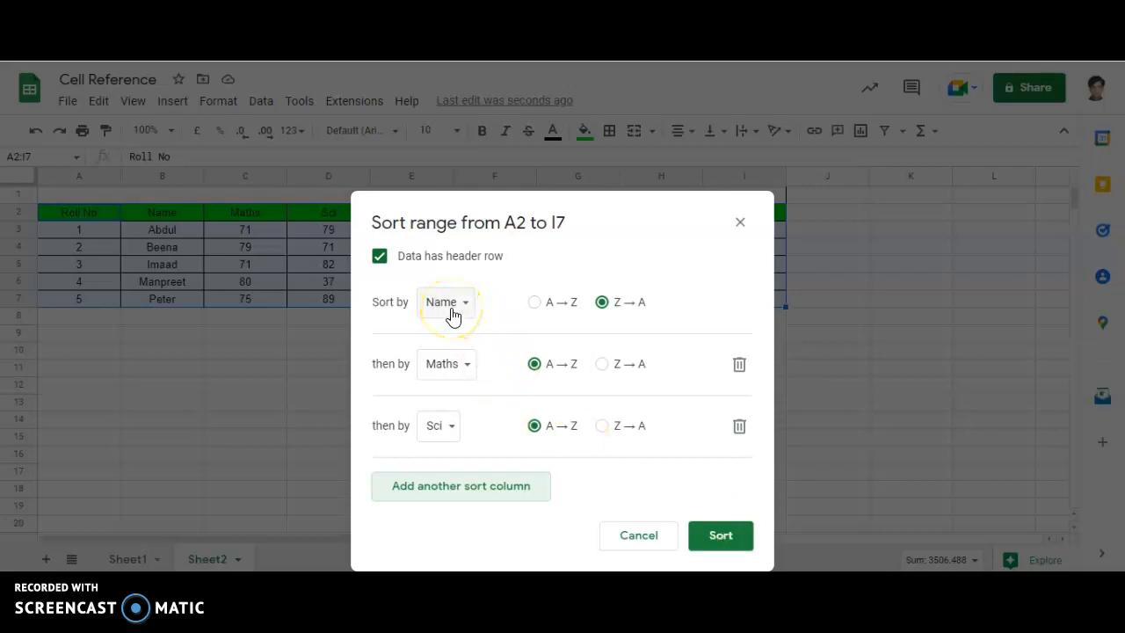
left_click(714, 538)
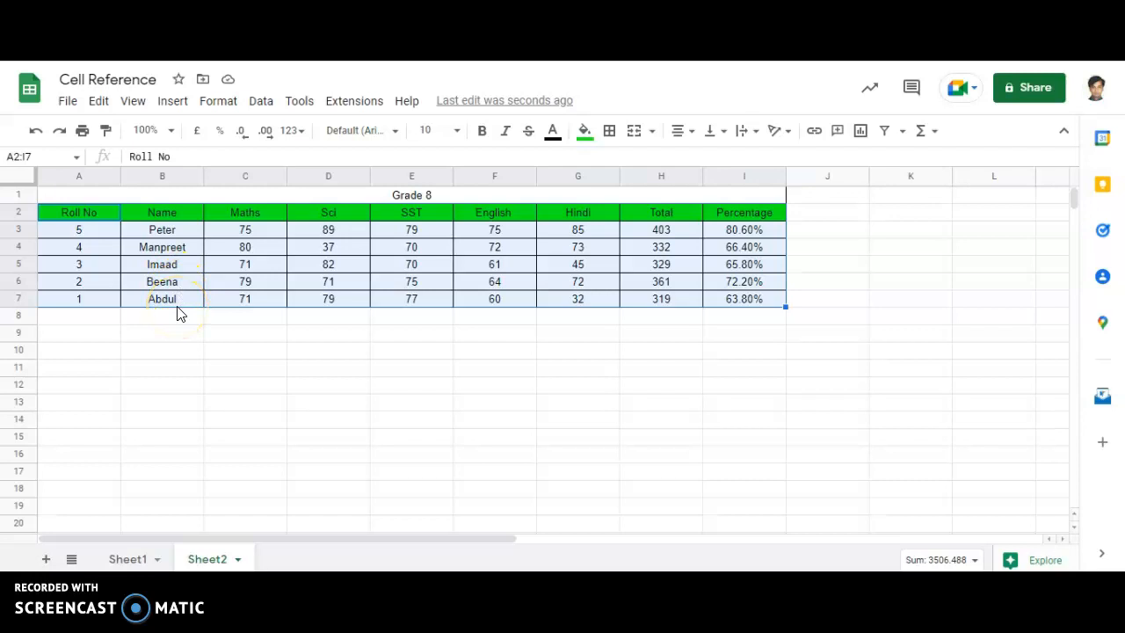
- Sort A2:I7 again with a header row by Name Z to A and Maths A to Z, and undo the range sorting
left_click(258, 100)
left_click(299, 100)
mouse_move(261, 104)
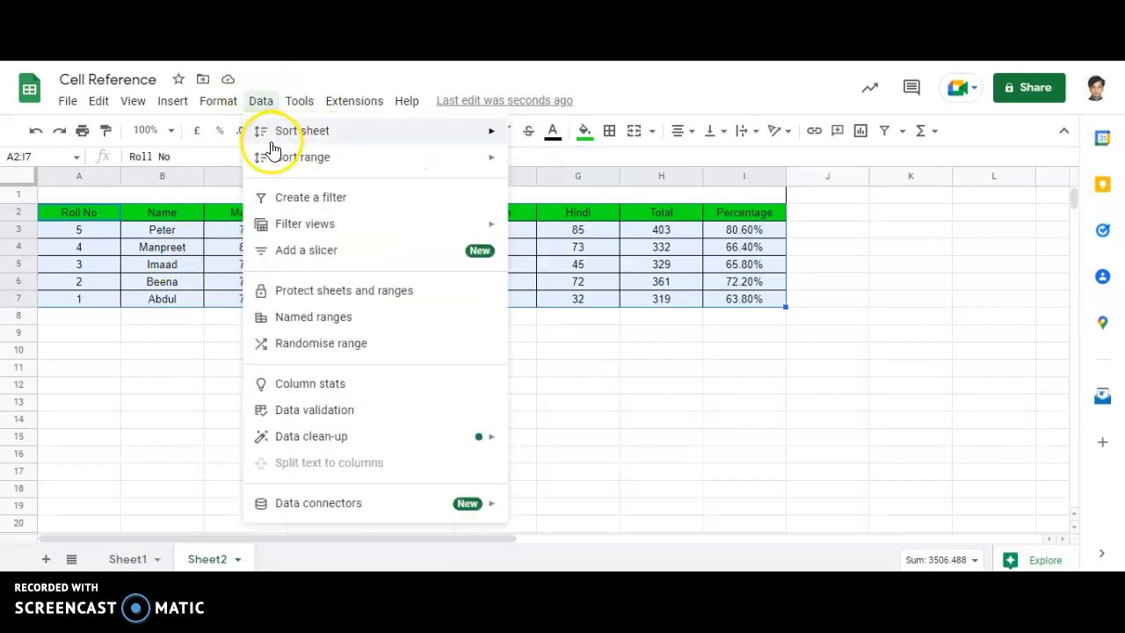
mouse_move(270, 158)
left_click(615, 232)
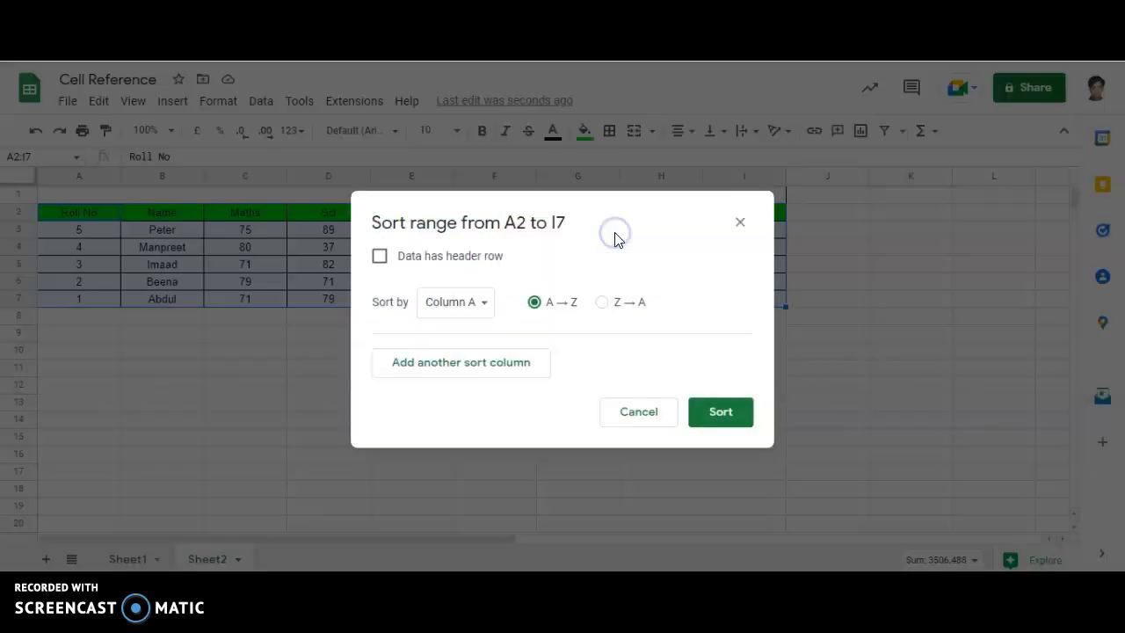
left_click(381, 257)
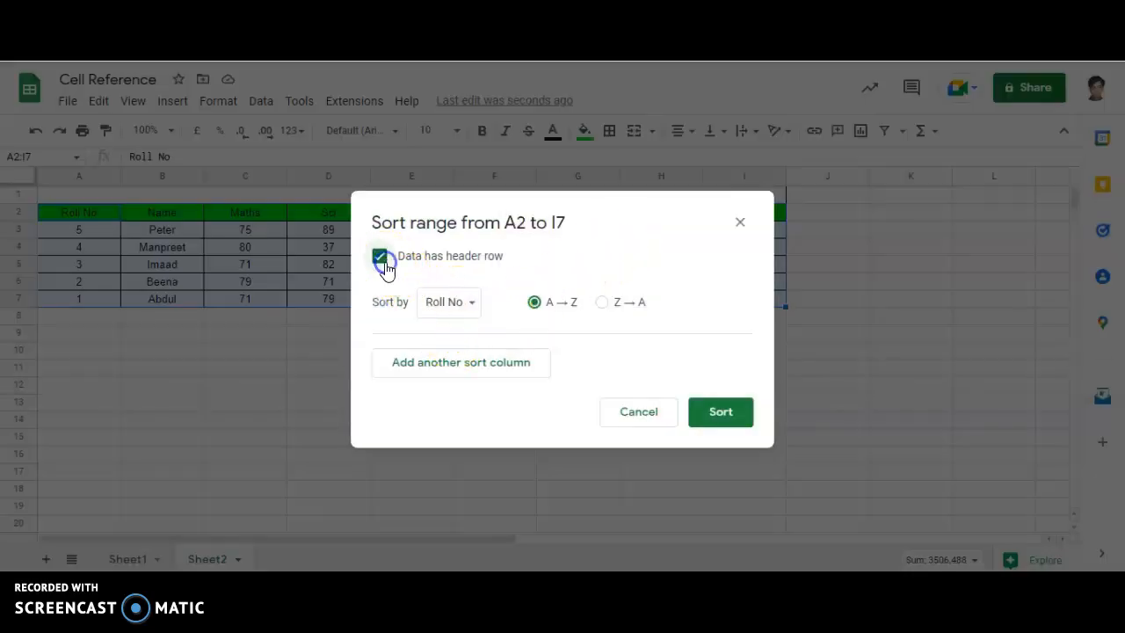
left_click(474, 305)
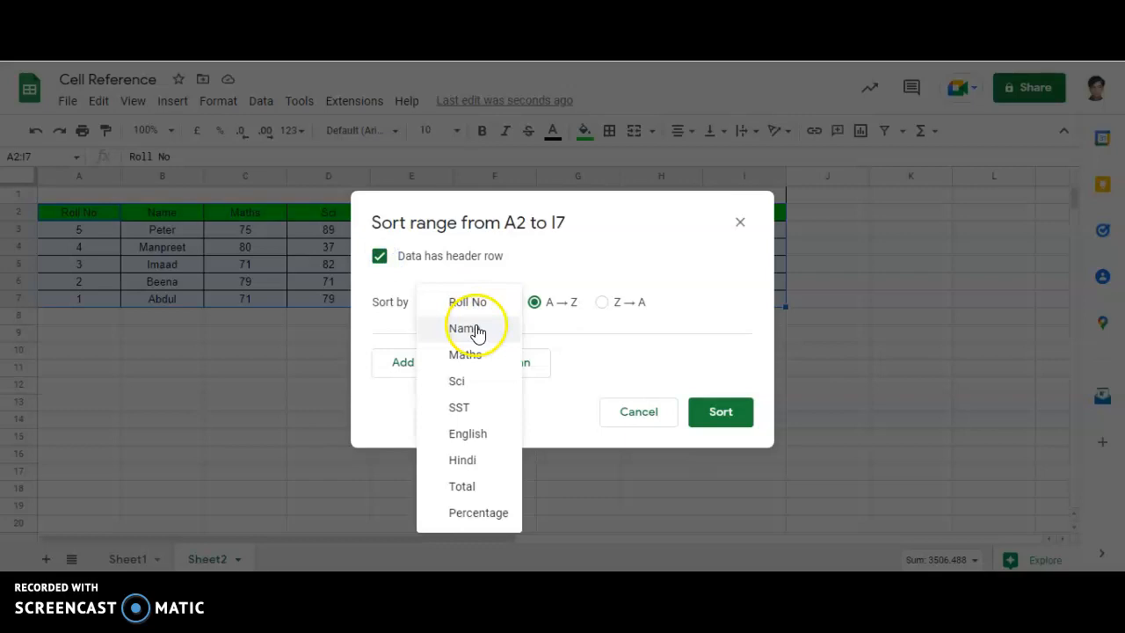
left_click(475, 328)
left_click(601, 302)
left_click(488, 368)
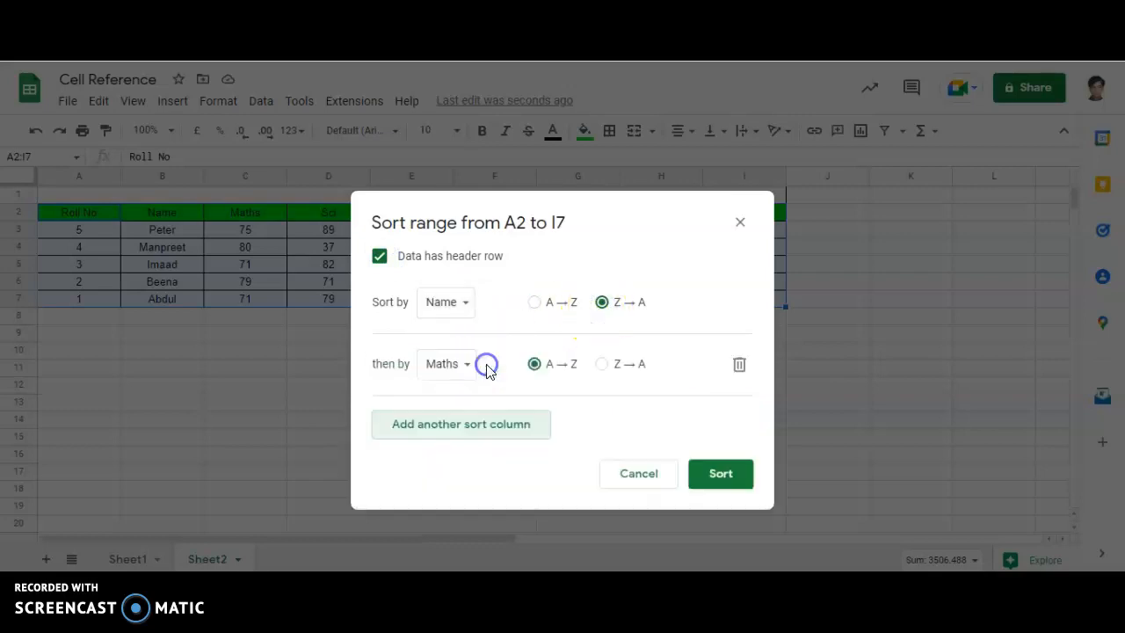
left_click(466, 371)
left_click(729, 477)
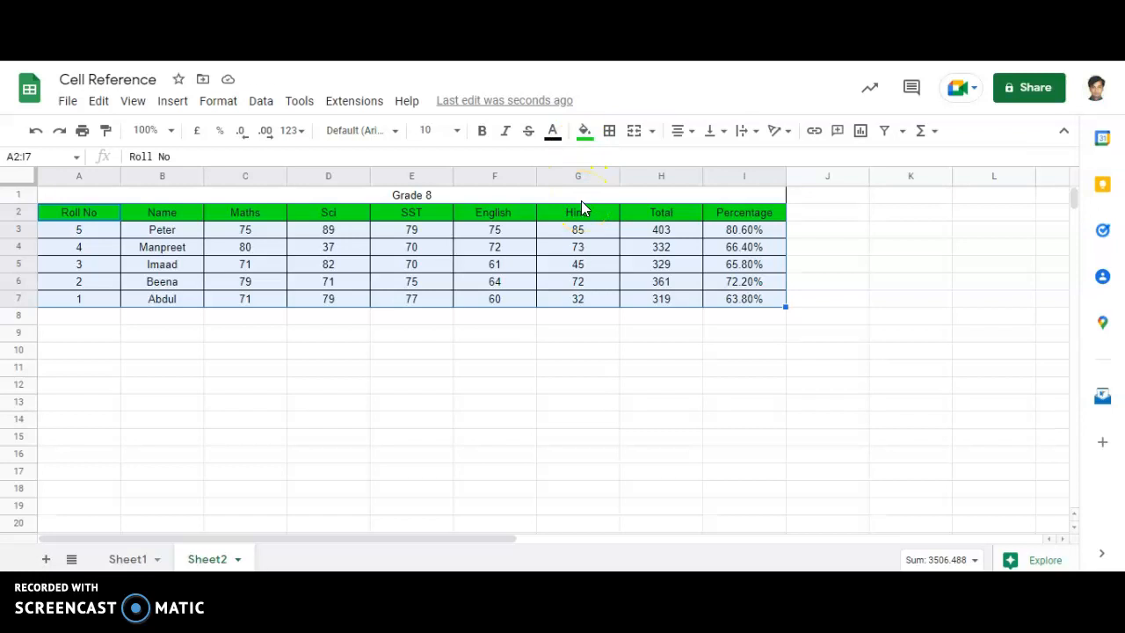
key("ctrl+z")
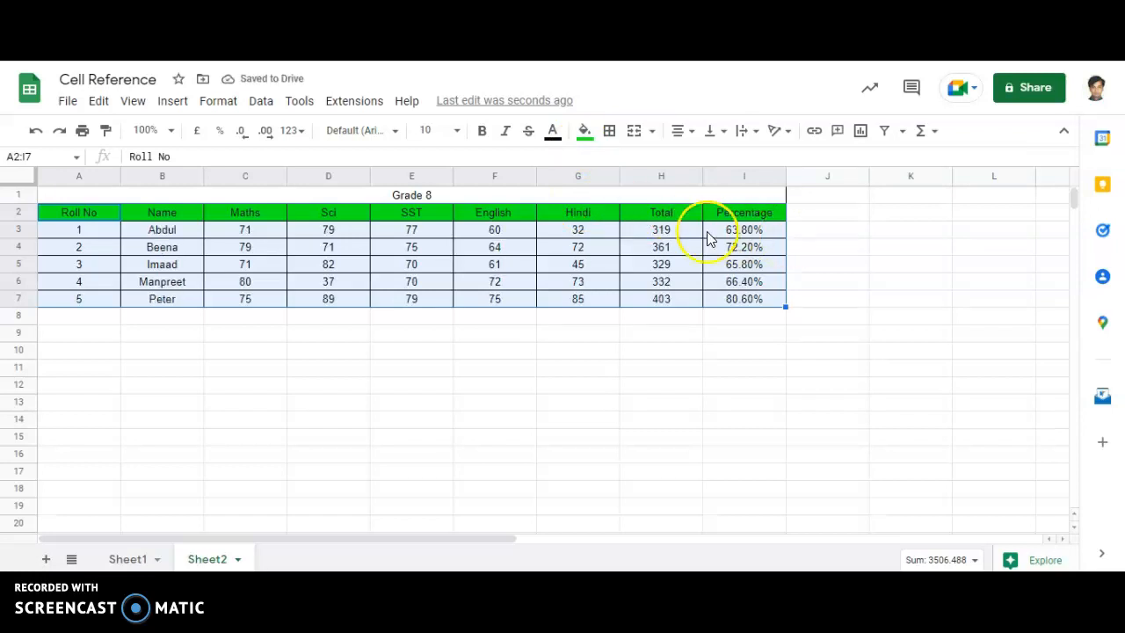
- Try creating a filter on A2:I7, remove it, and select the Name header in B2
left_click(261, 101)
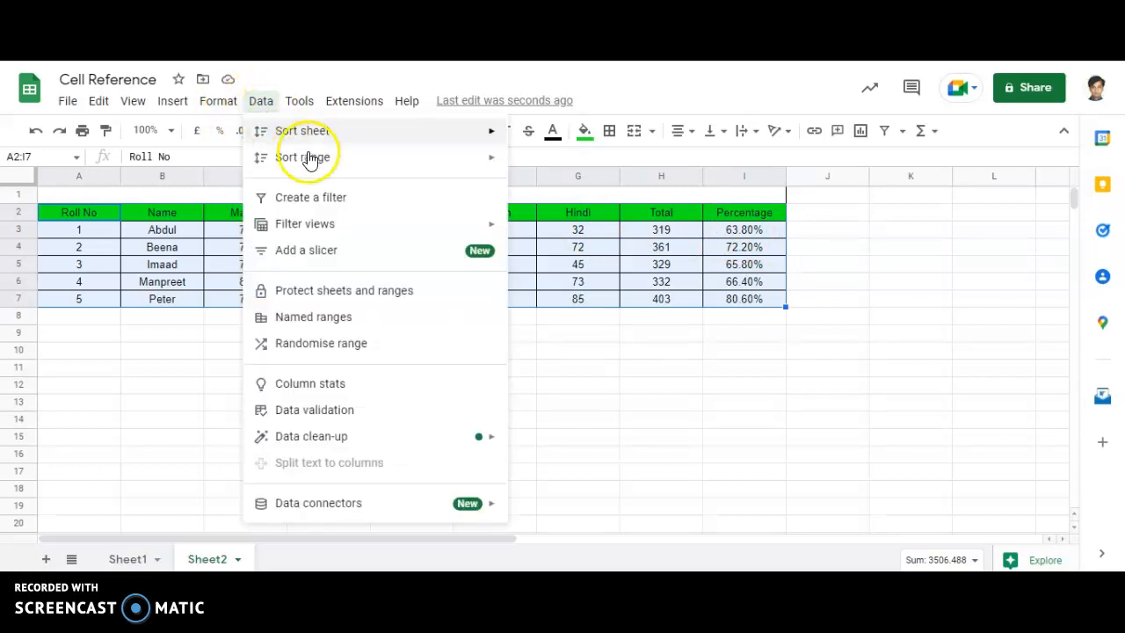
left_click(333, 209)
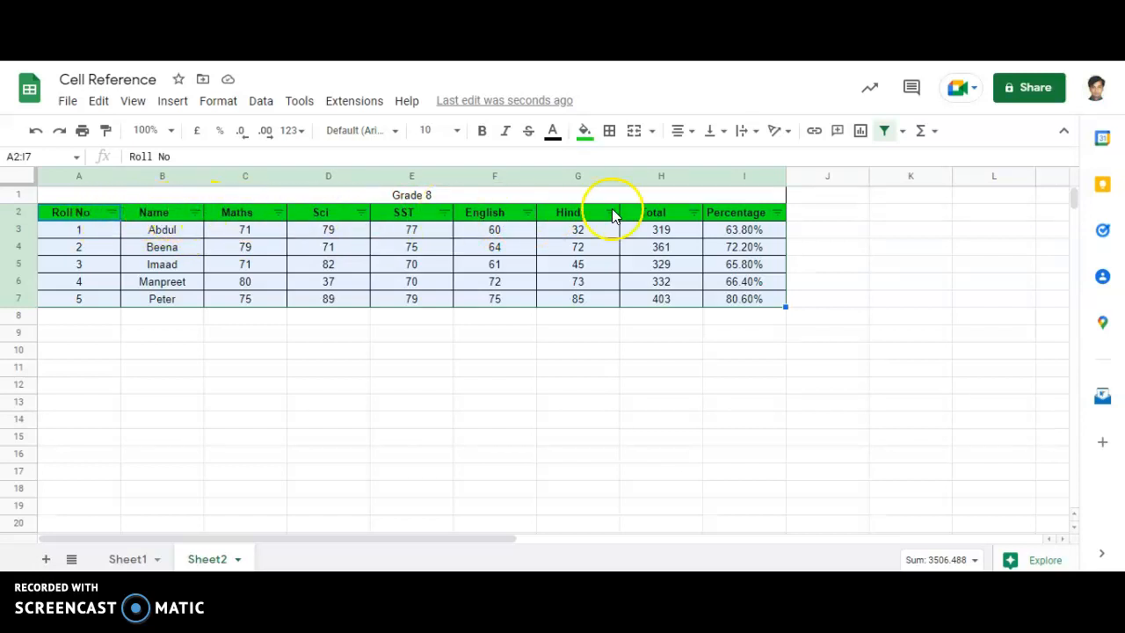
key("ctrl+alt+r")
left_click(198, 212)
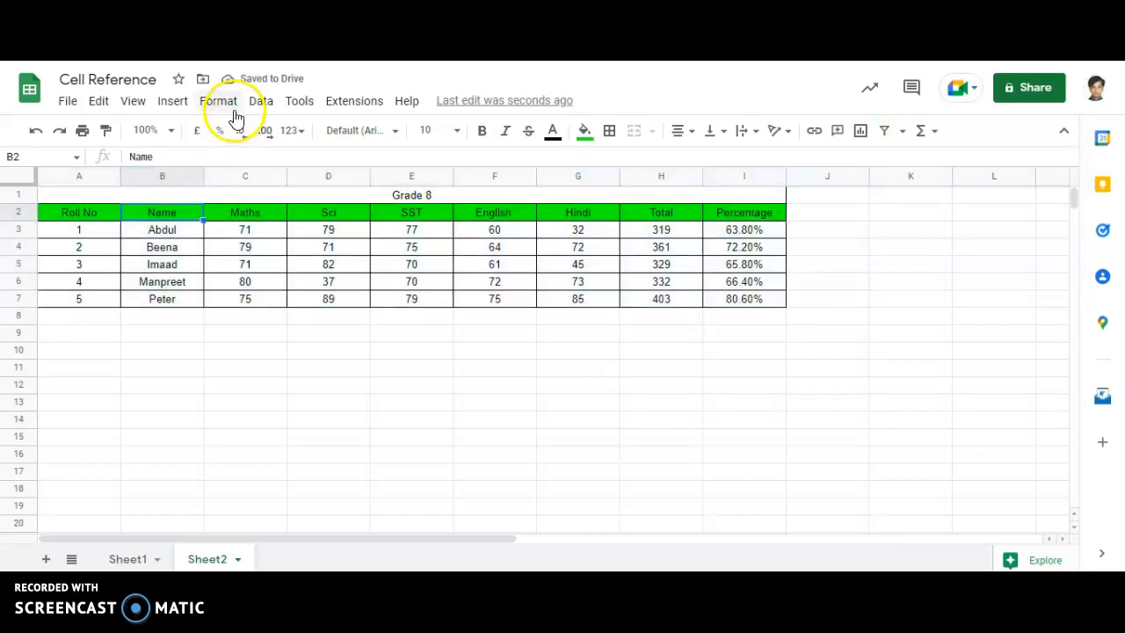
- Try creating a filter with only the Name header cell selected, and undo it
left_click(262, 103)
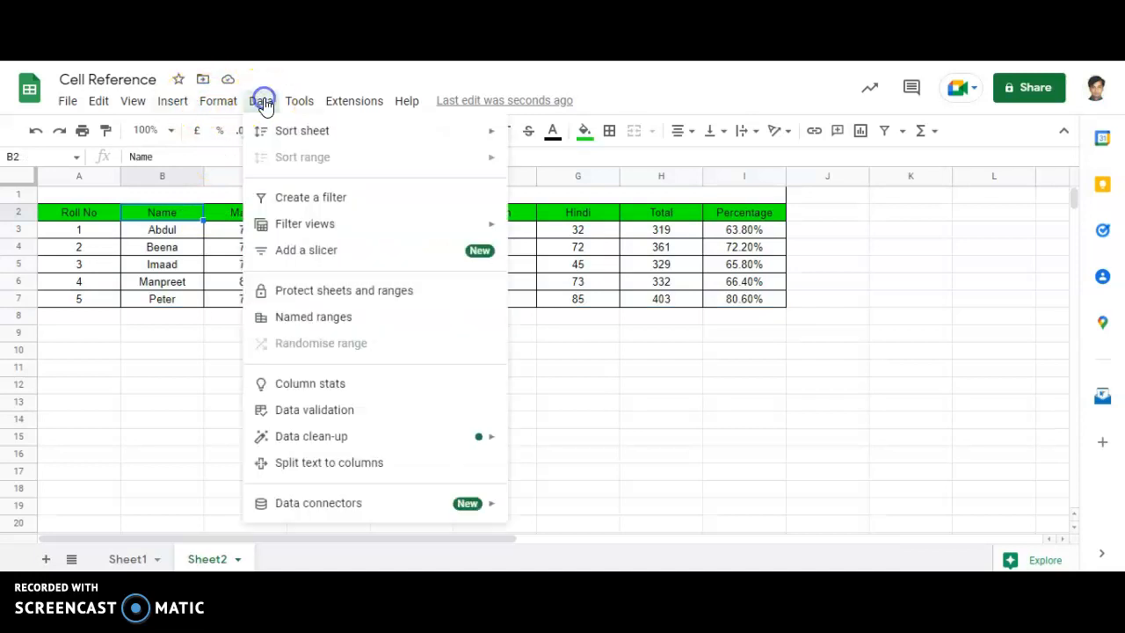
left_click(299, 204)
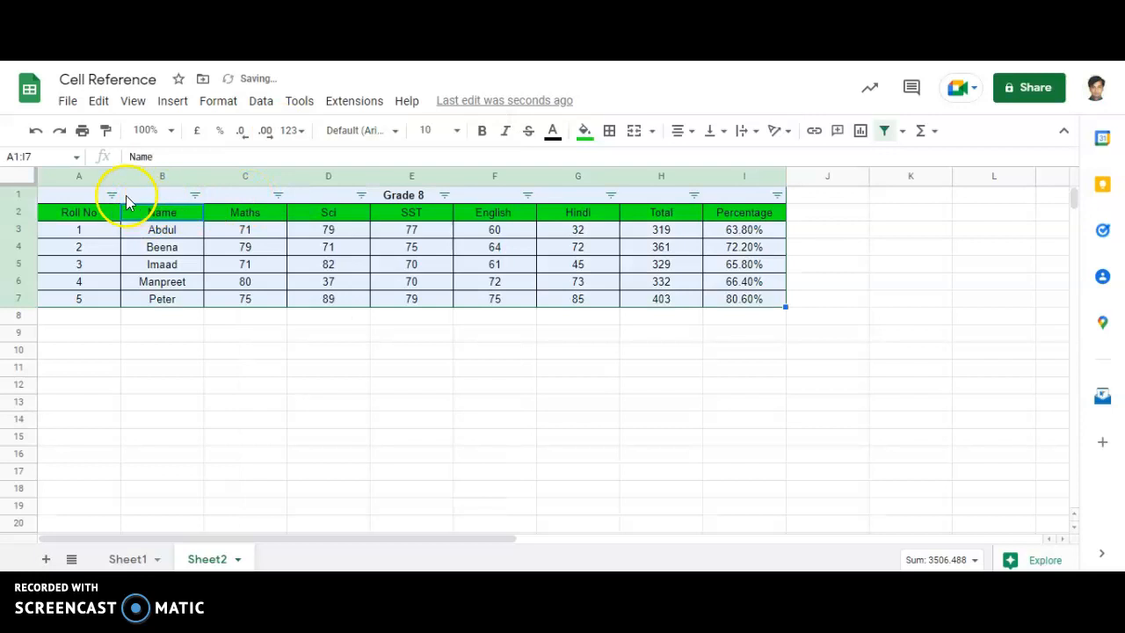
key("ctrl+z")
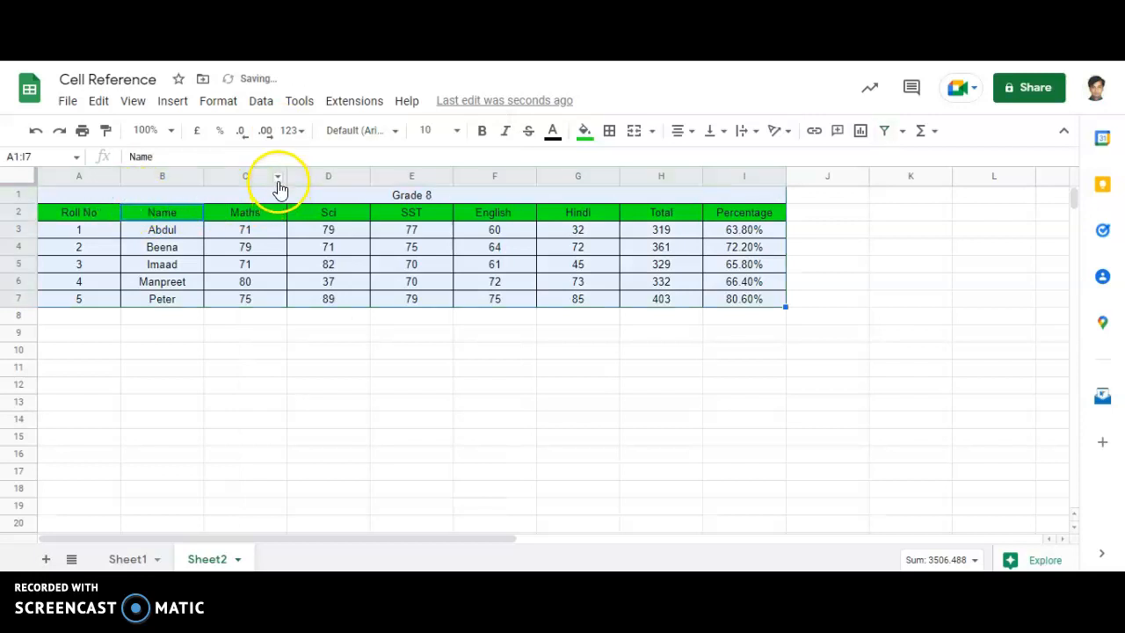
- Select A2:I7 from the Roll No header through the last Percentage value and create a filter on it
left_click_drag(69, 212, 741, 300)
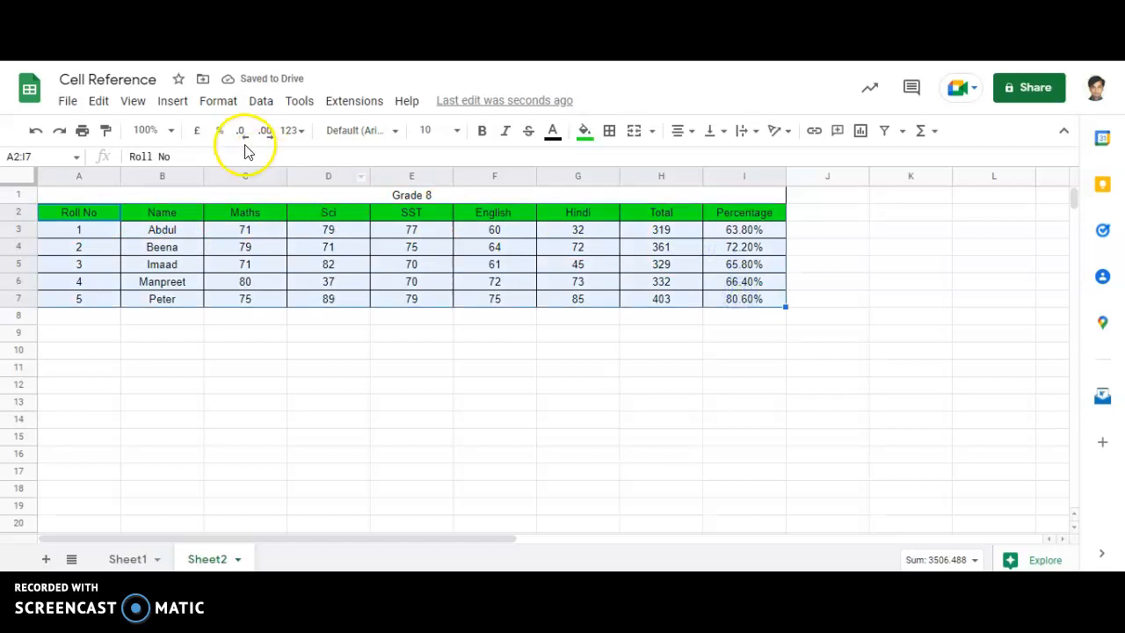
left_click(260, 101)
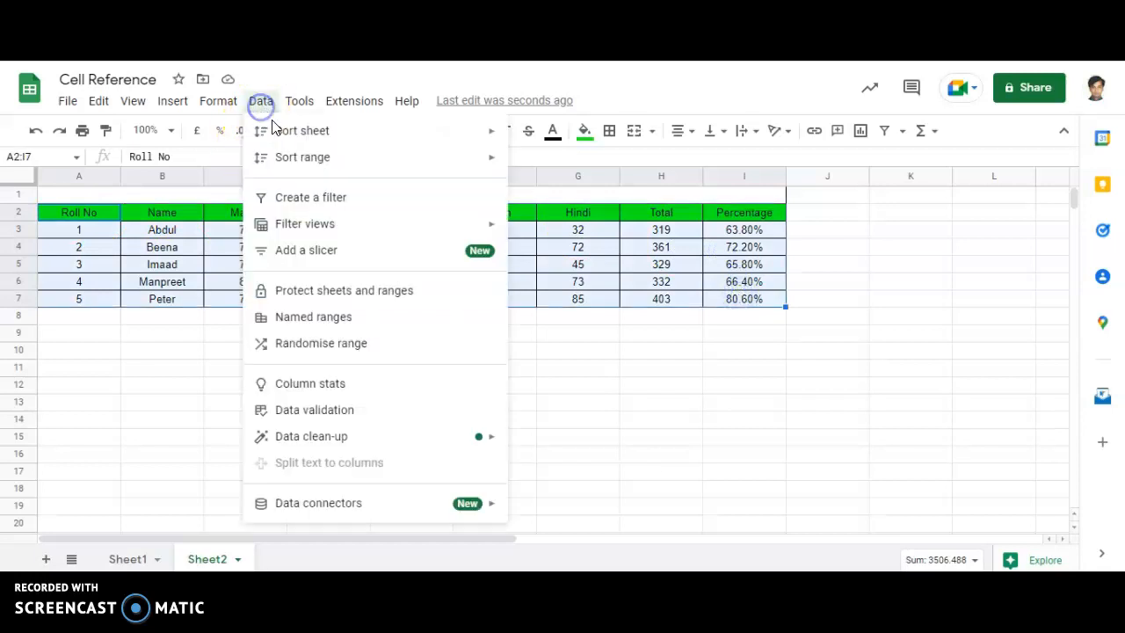
left_click(308, 197)
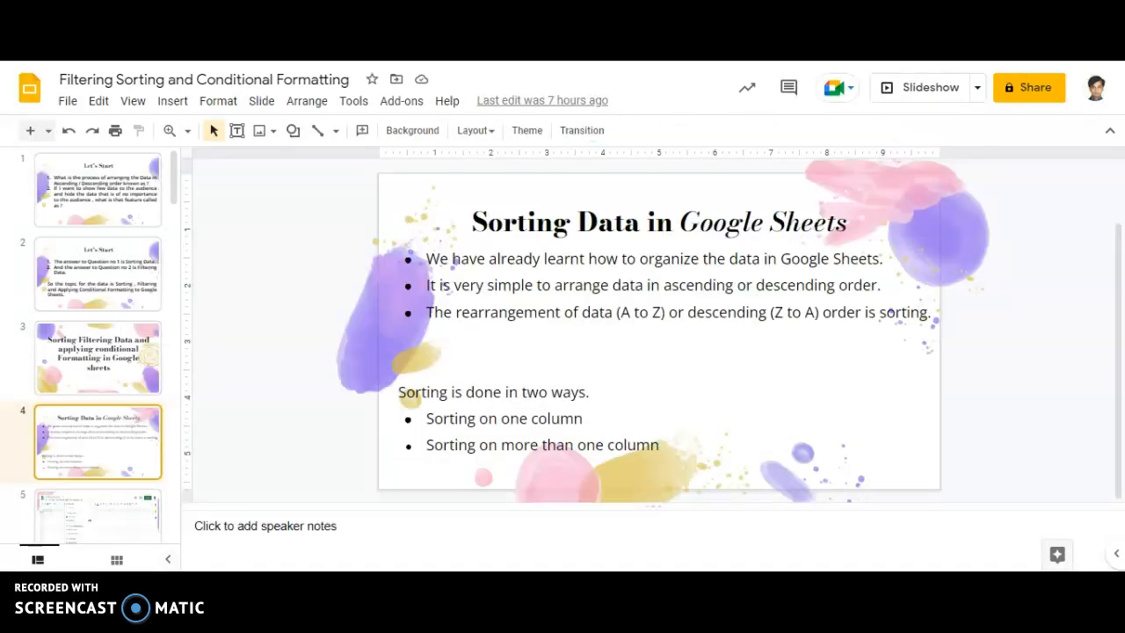
- In the Google Slides presentation, replace "Excel 2013" with "Google Sheet" in the second bullet of the "Filtering Data in Google Sheets" slide
key("Down")
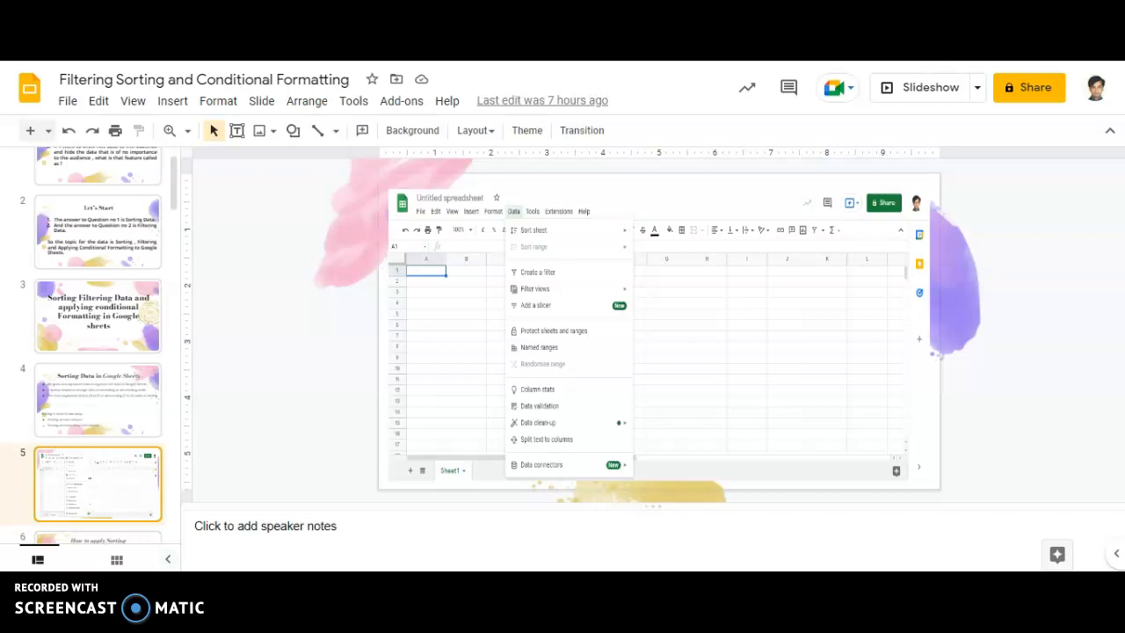
key("Down")
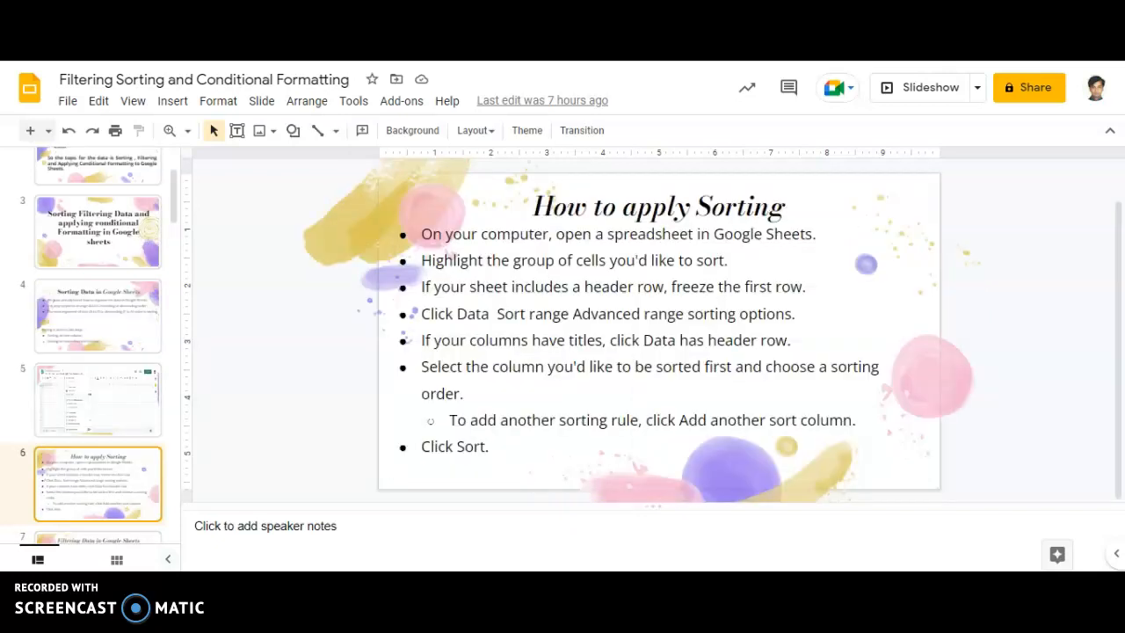
key("Down")
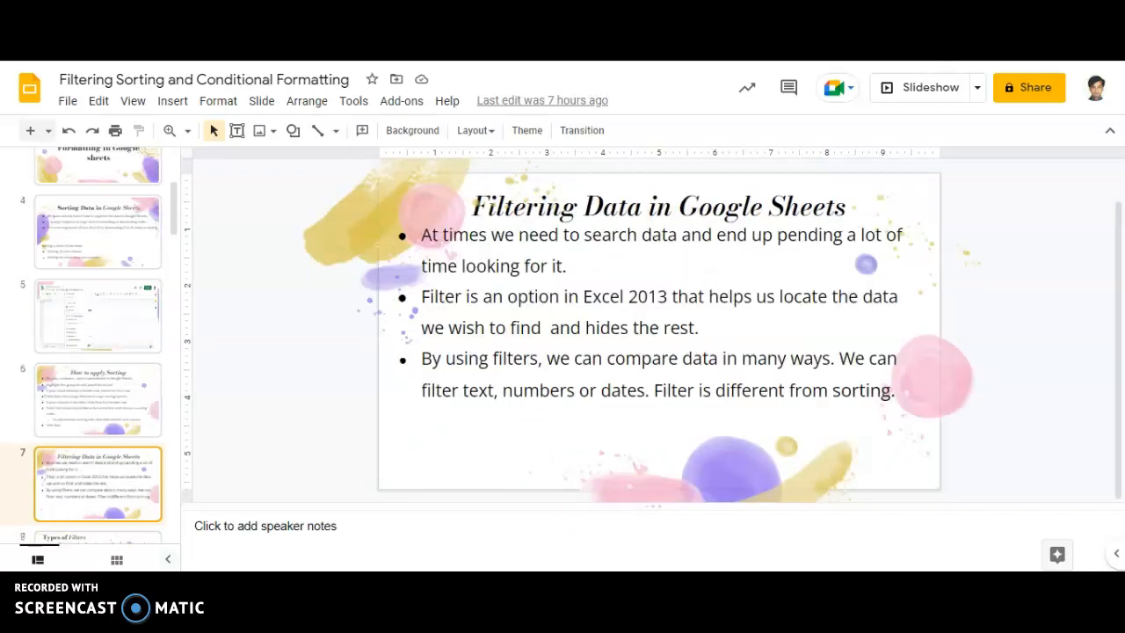
key("Down")
key("Up")
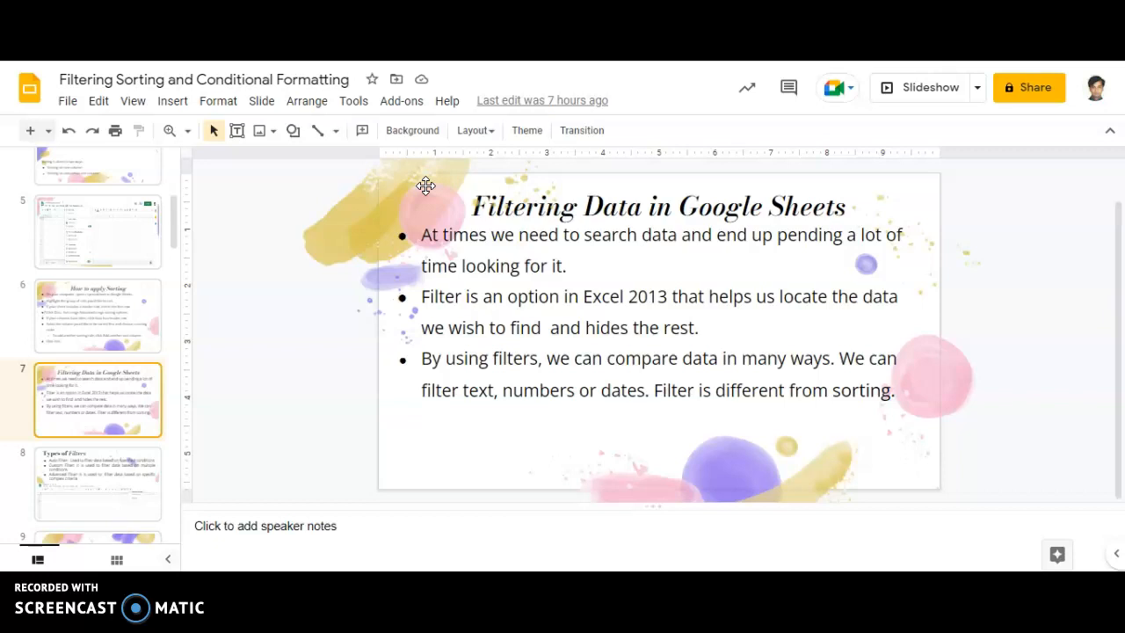
left_click(670, 297)
key("BackSpace")
key("BackSpace")
key("BackSpace")
key("BackSpace")
key("BackSpace")
key("BackSpace")
key("BackSpace")
key("BackSpace")
key("BackSpace")
key("BackSpace")
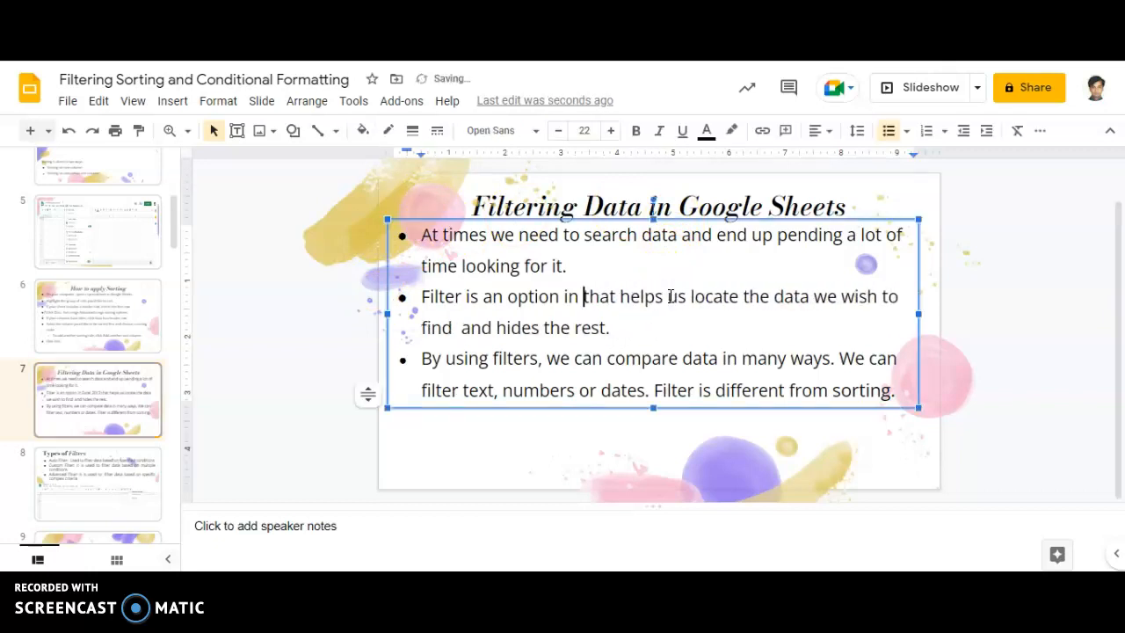
type("Google Sheet")
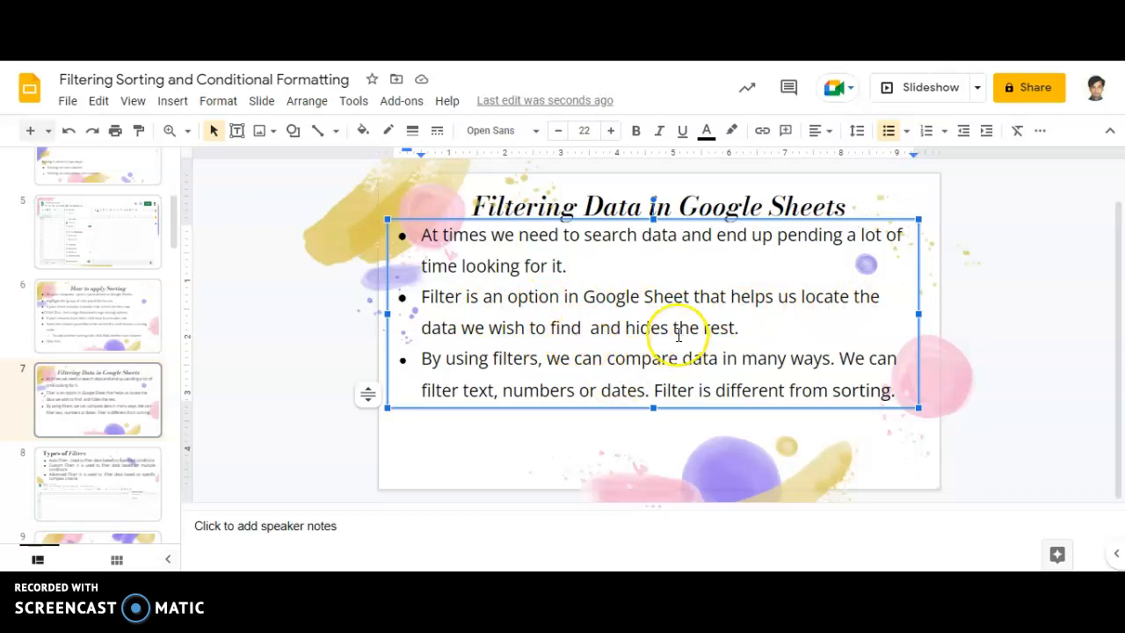
- Switch back to the Cell Reference spreadsheet and filter the Roll No column by values to show only 1
key("ctrl+Tab")
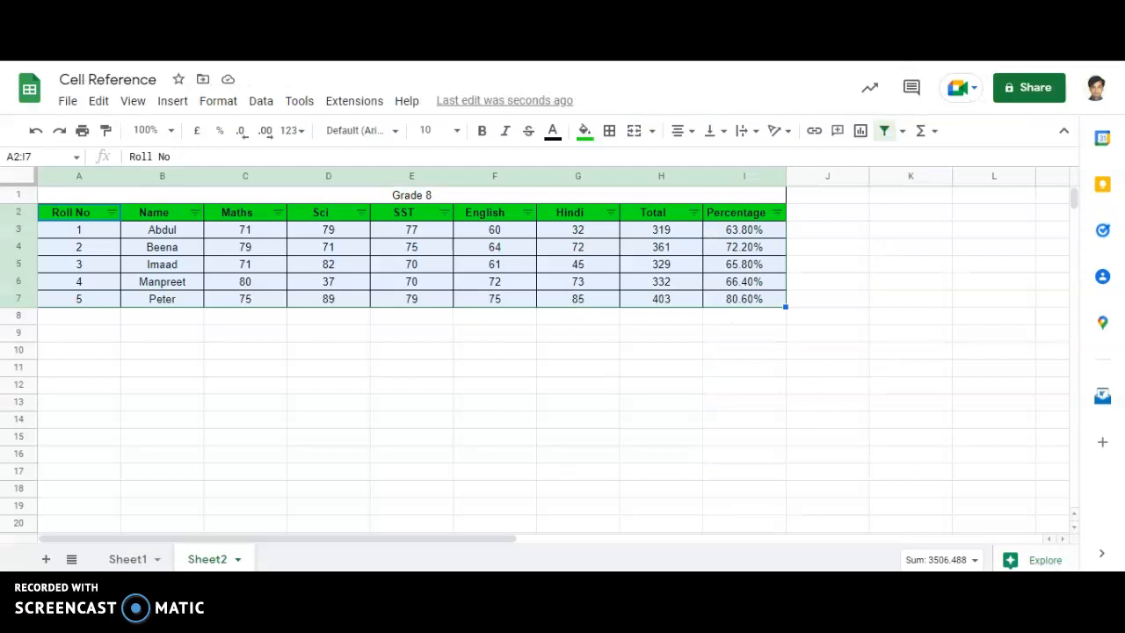
left_click(112, 216)
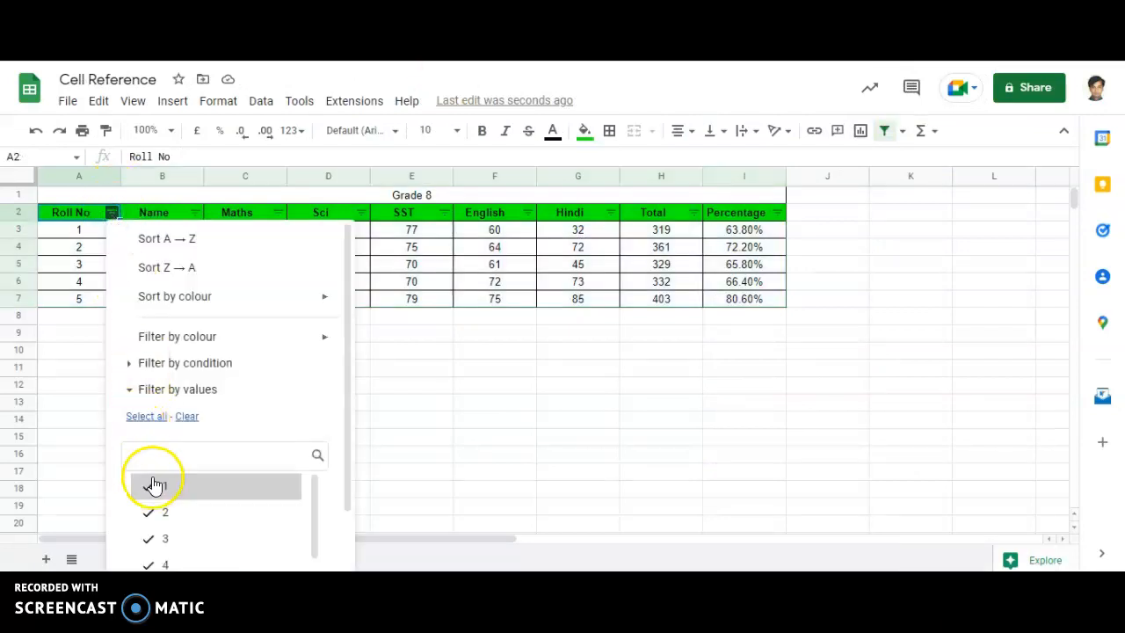
left_click(152, 512)
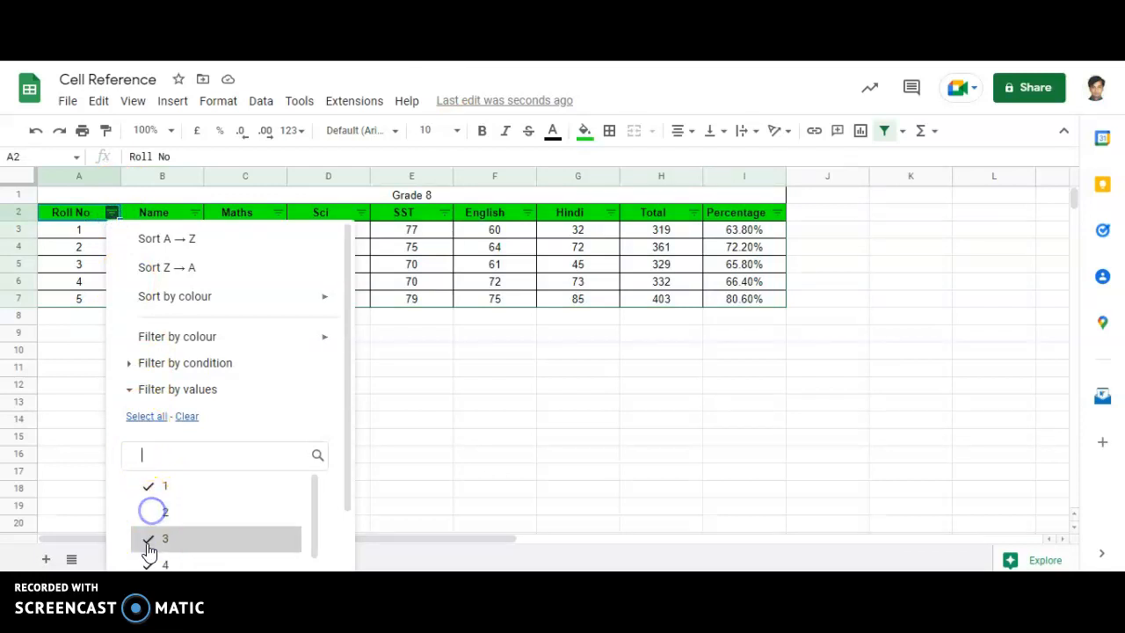
left_click(151, 539)
left_click(151, 564)
scroll(151, 562, "down", 1)
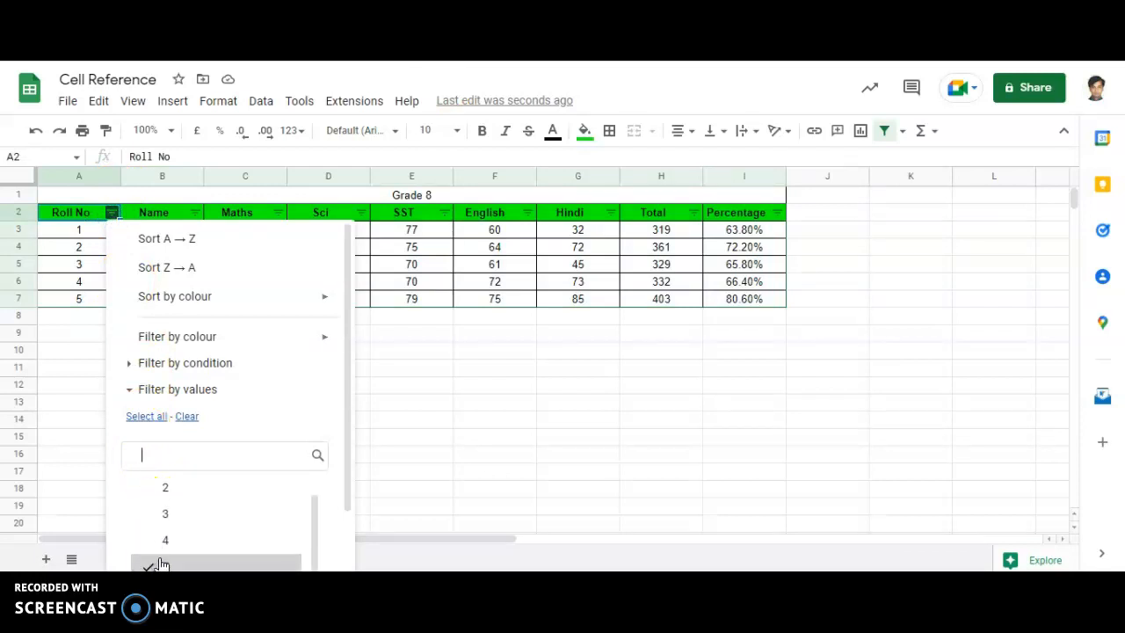
left_click(160, 559)
left_click_drag(348, 426, 349, 431)
scroll(347, 431, "down", 1)
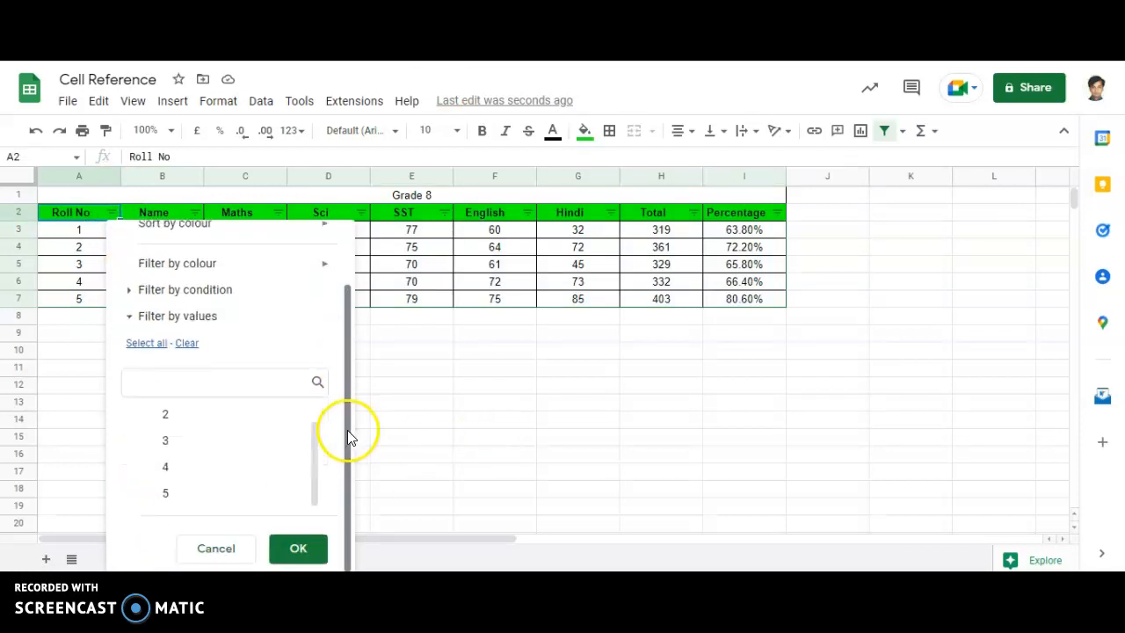
left_click(298, 550)
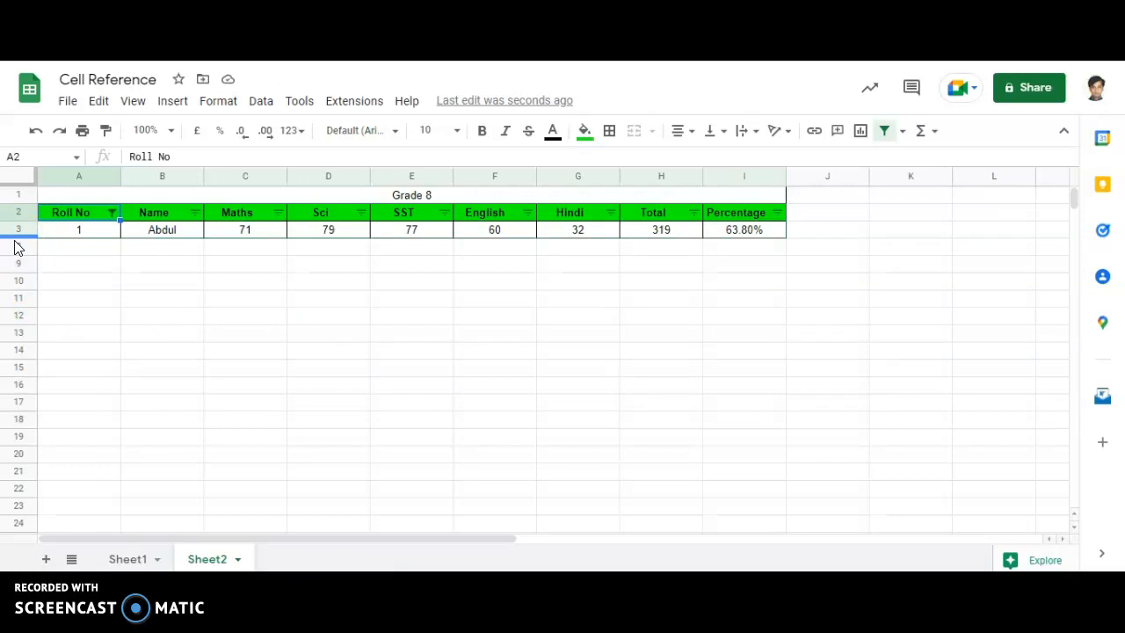
- Try clearing all values in the Roll No filter, and undo that filter change
left_click(112, 213)
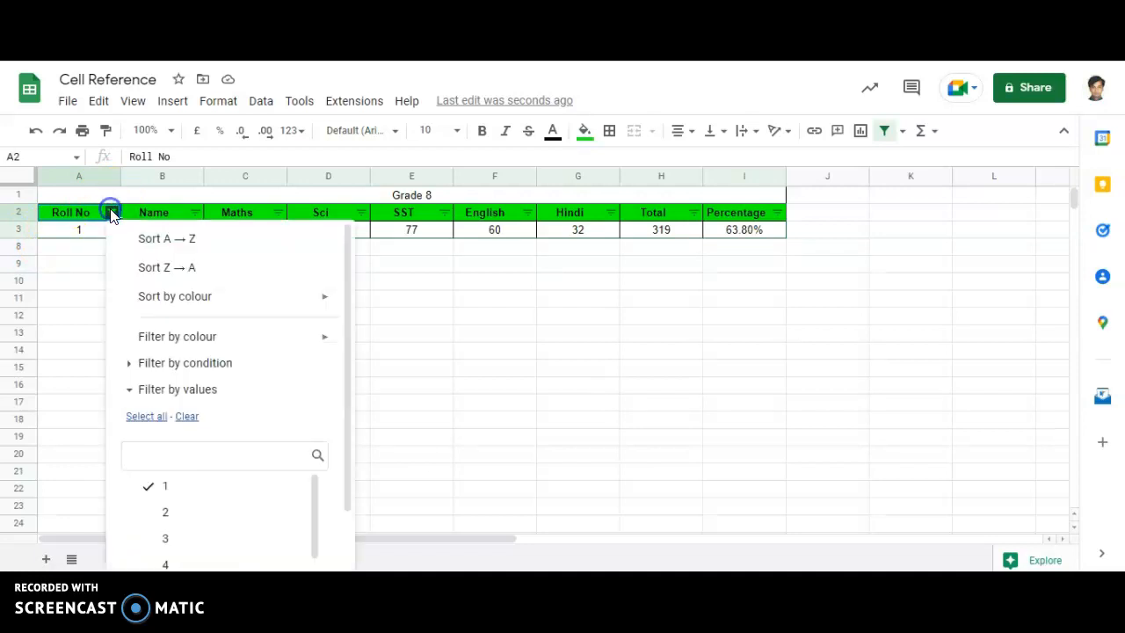
left_click(195, 417)
scroll(263, 479, "down", 1)
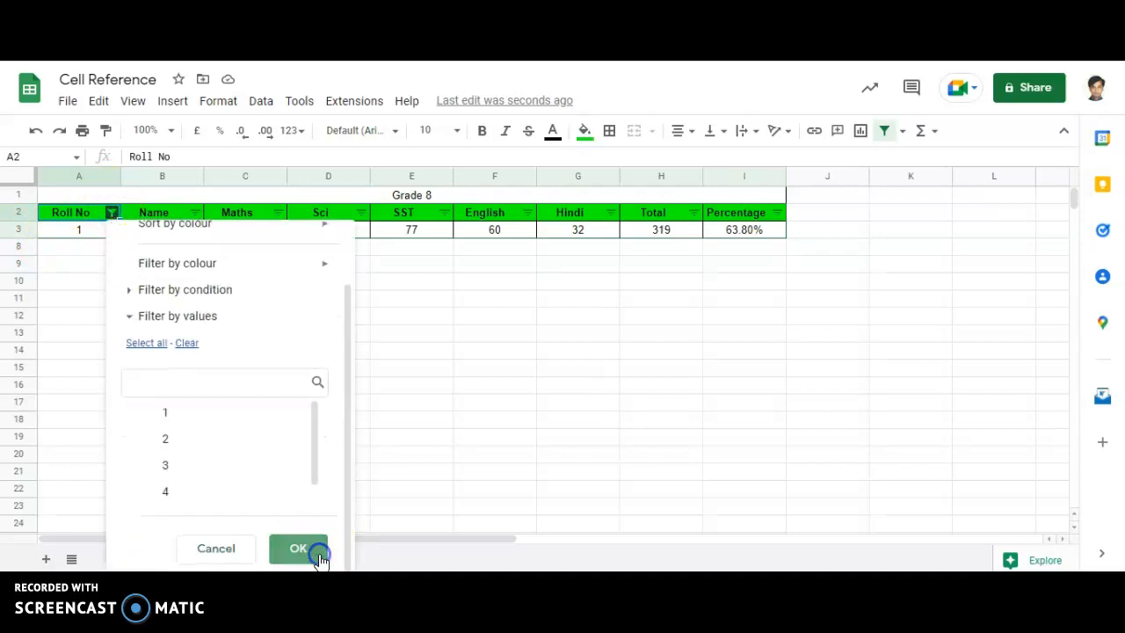
left_click(319, 551)
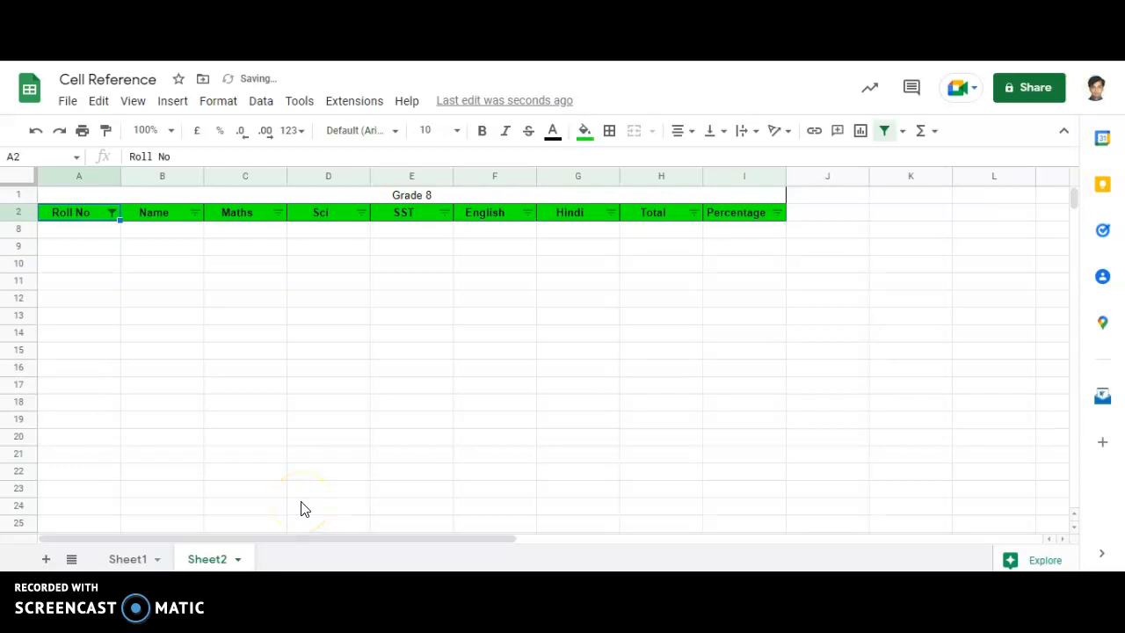
key("ctrl+z")
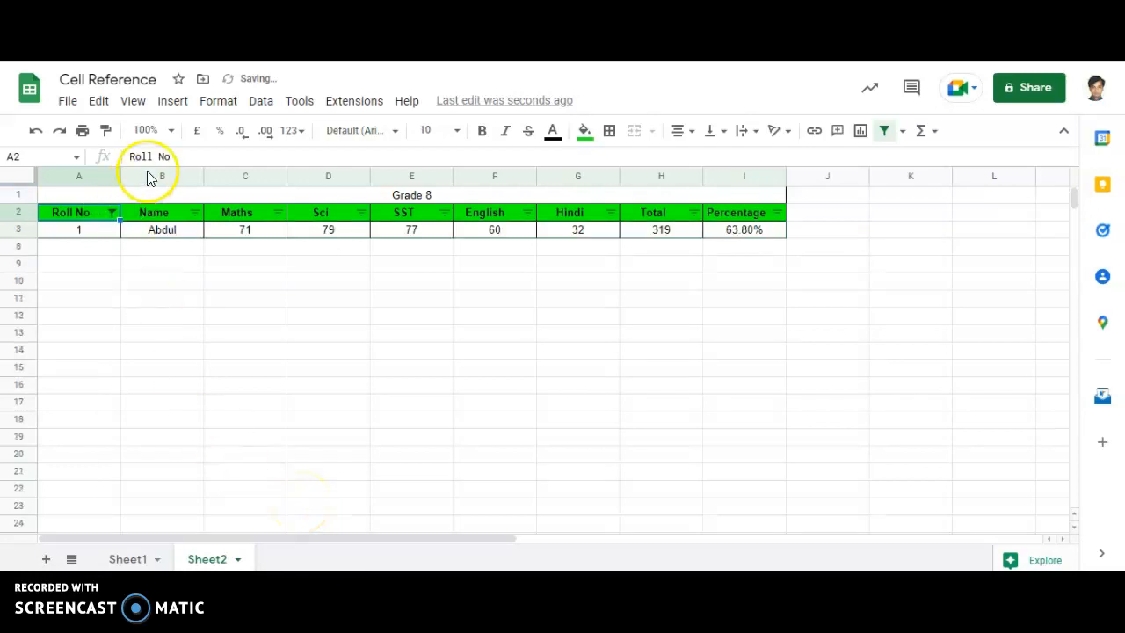
- Include roll numbers 2, 3, 4 and 5 in the Roll No filter again, and remove the filter from the table
left_click(113, 212)
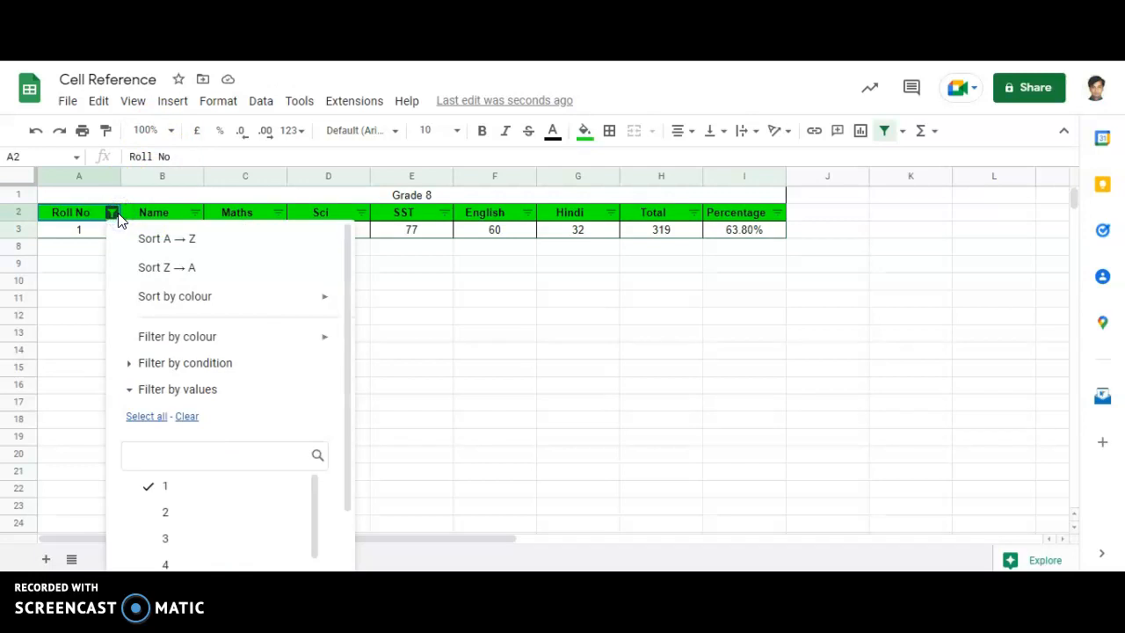
scroll(199, 395, "down", 2)
left_click(167, 437)
left_click(167, 458)
left_click(169, 494)
scroll(169, 495, "down", 1)
left_click(202, 498)
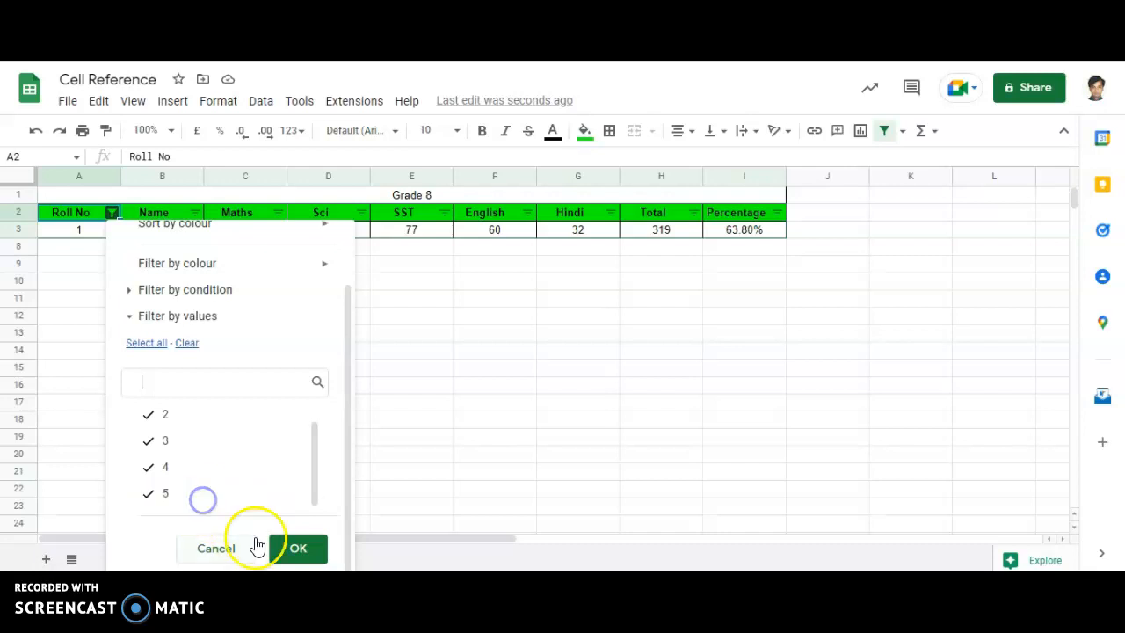
left_click(283, 550)
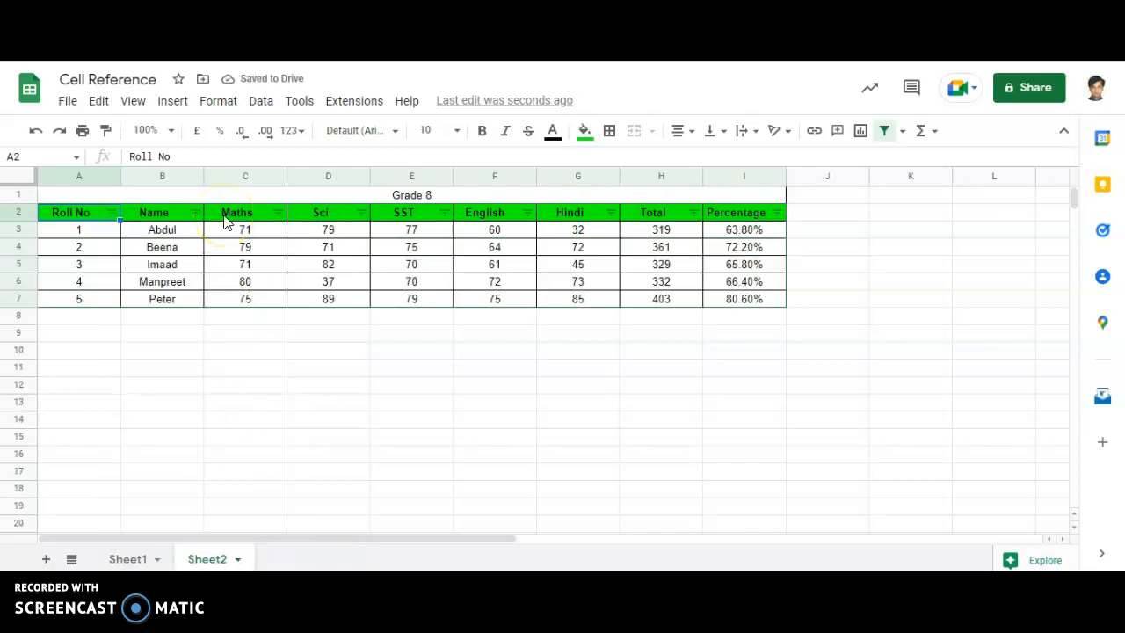
left_click(888, 133)
left_click(888, 233)
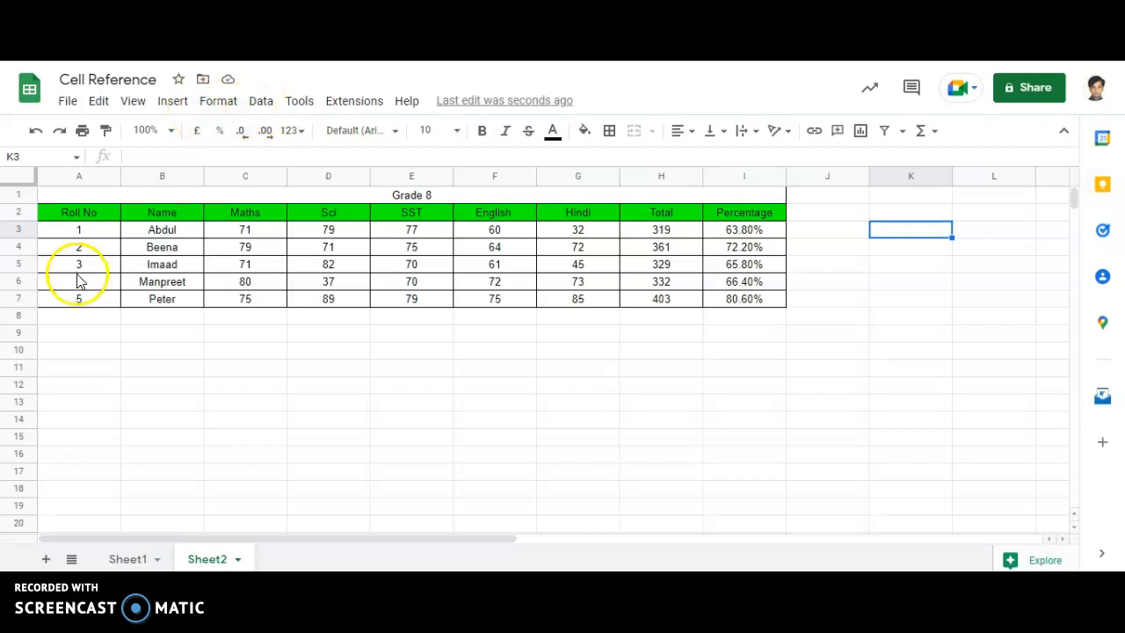
- Create a new filter on A2:I7 with row 2 as its header row
left_click_drag(101, 218, 715, 295)
left_click(263, 103)
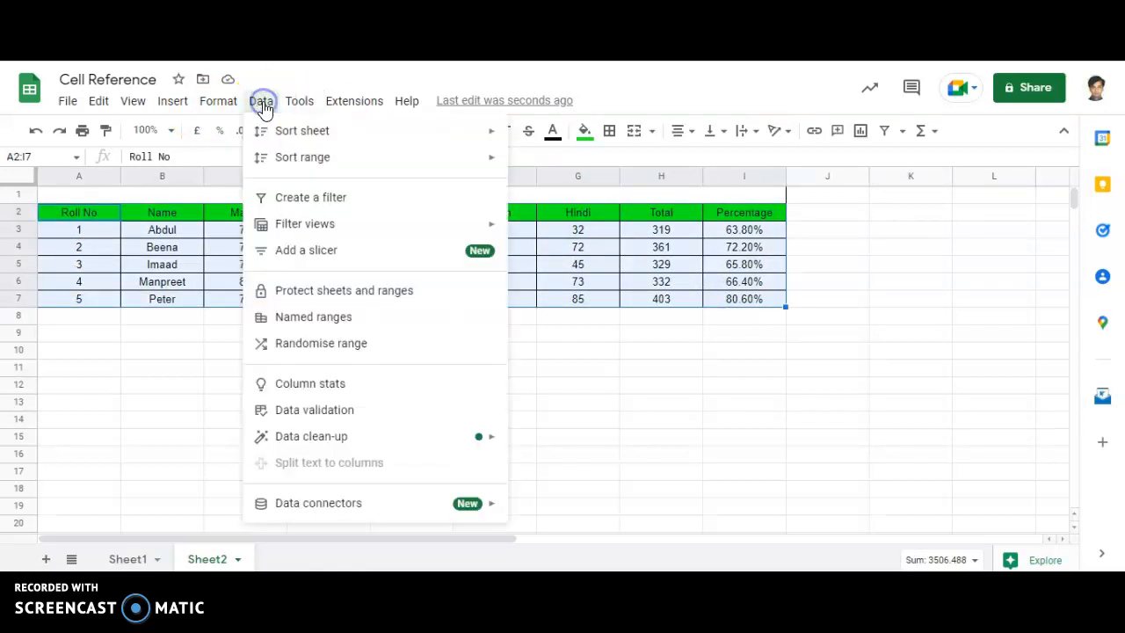
left_click(344, 196)
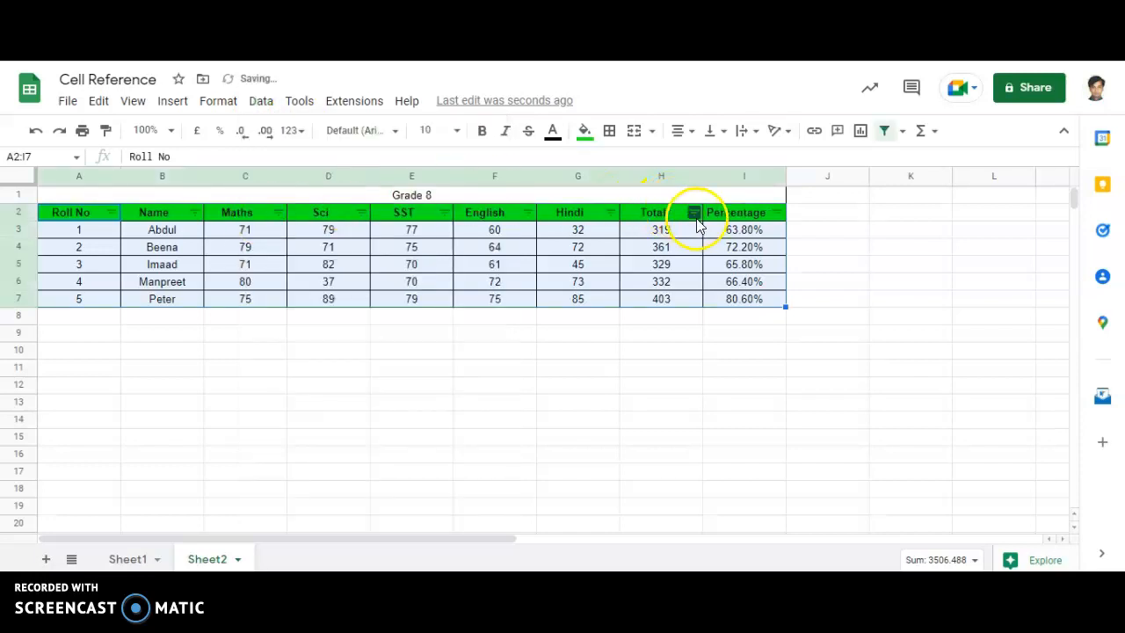
- Filter the Percentage column by the condition Greater than or equal to 80
left_click(778, 212)
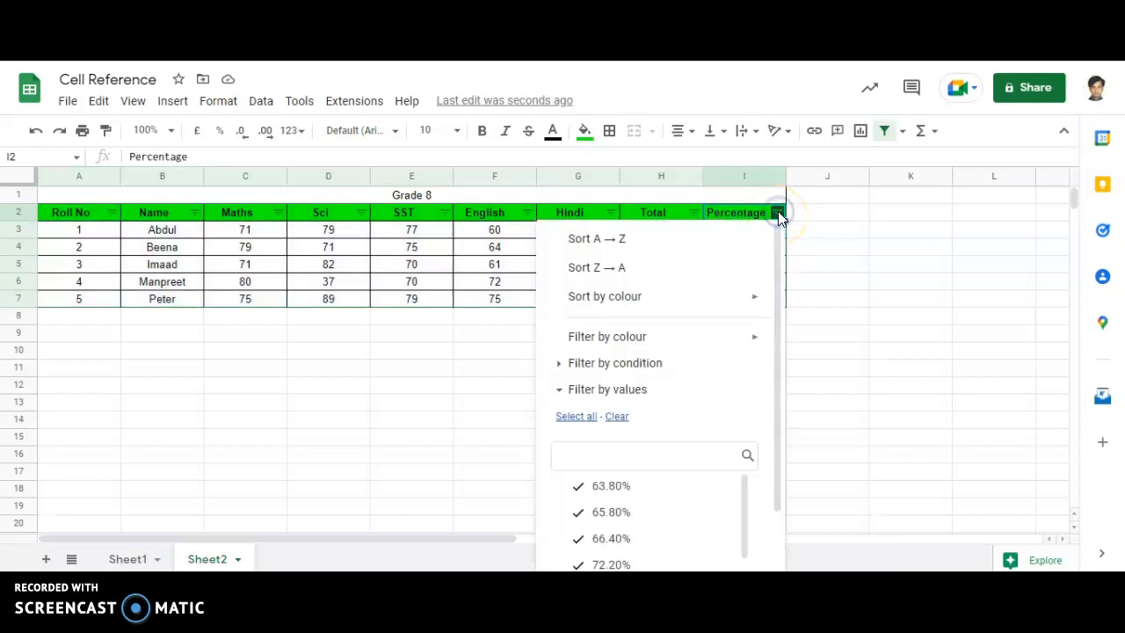
left_click(598, 364)
left_click(735, 396)
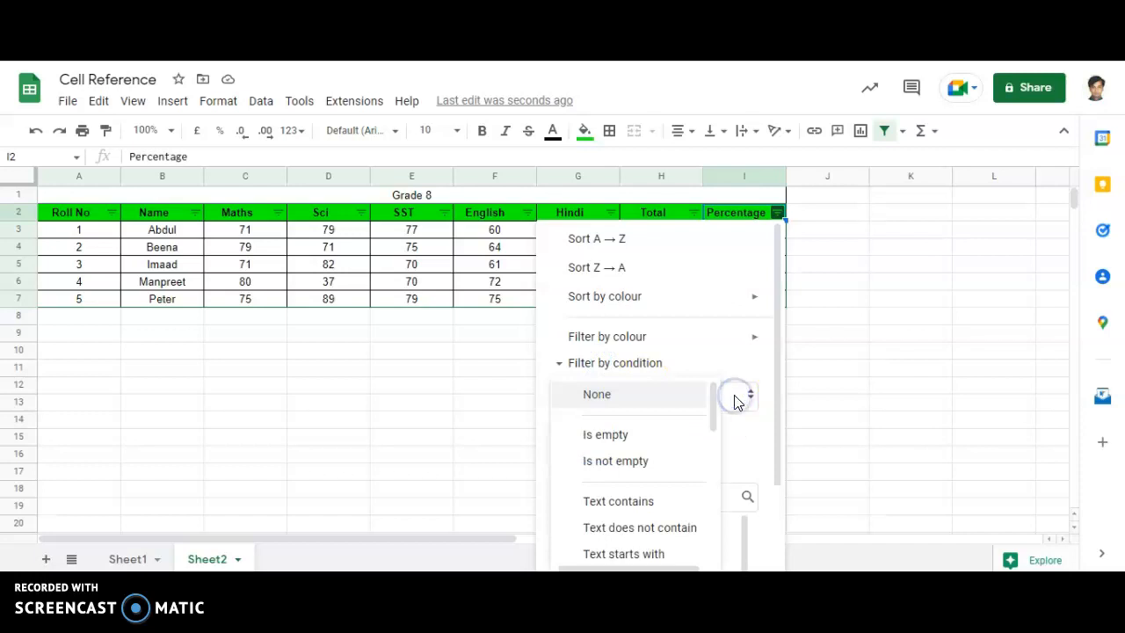
scroll(688, 450, "down", 4)
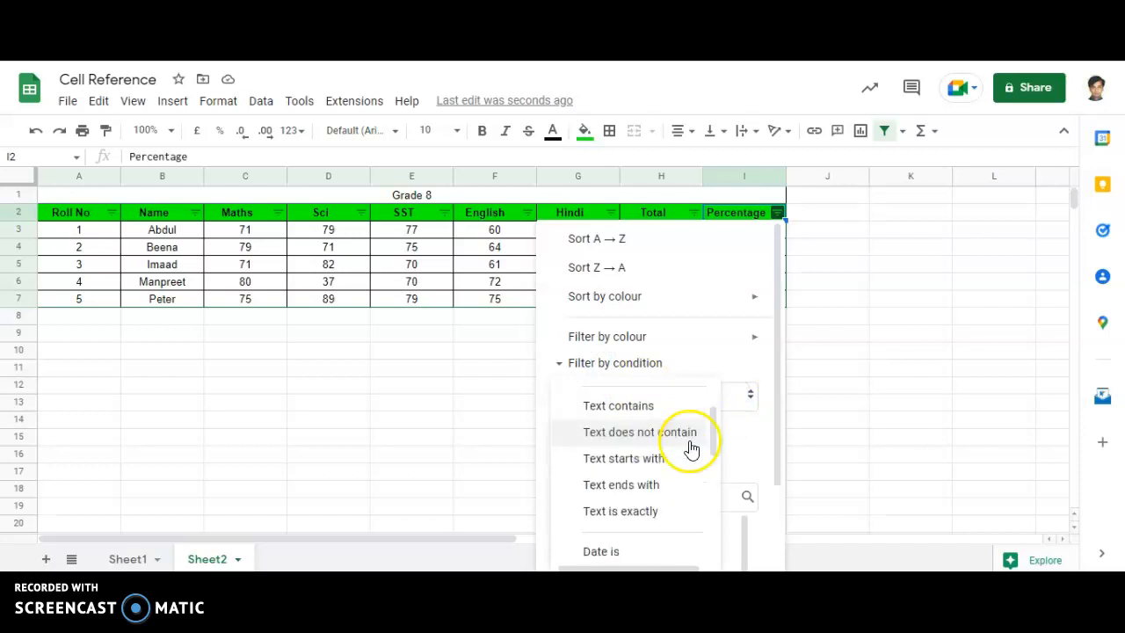
scroll(664, 489, "down", 4)
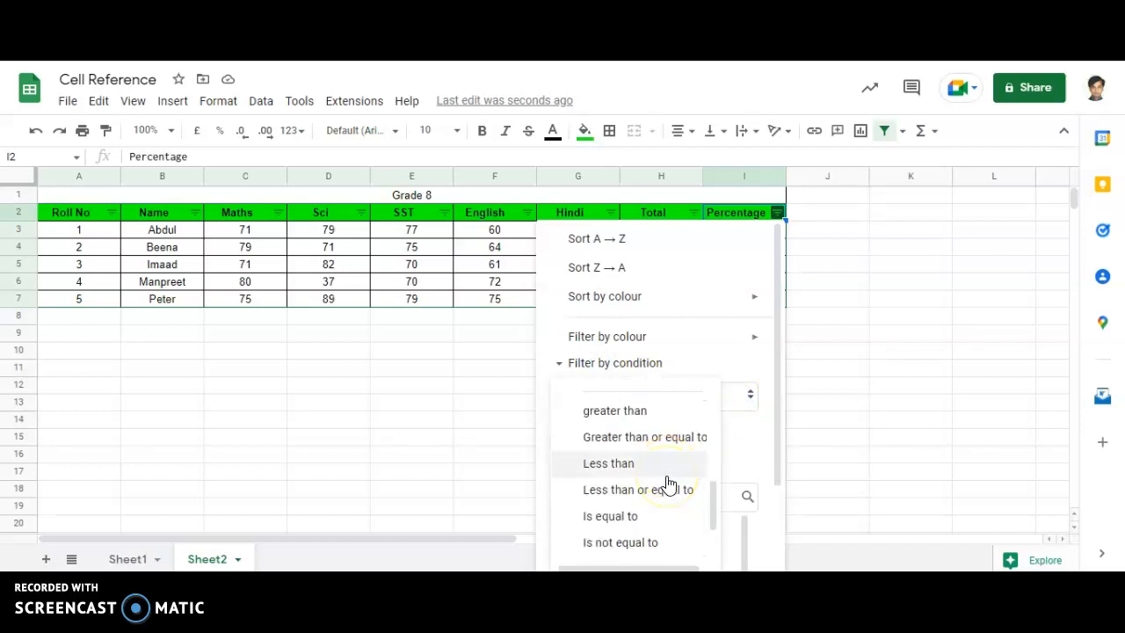
left_click(660, 436)
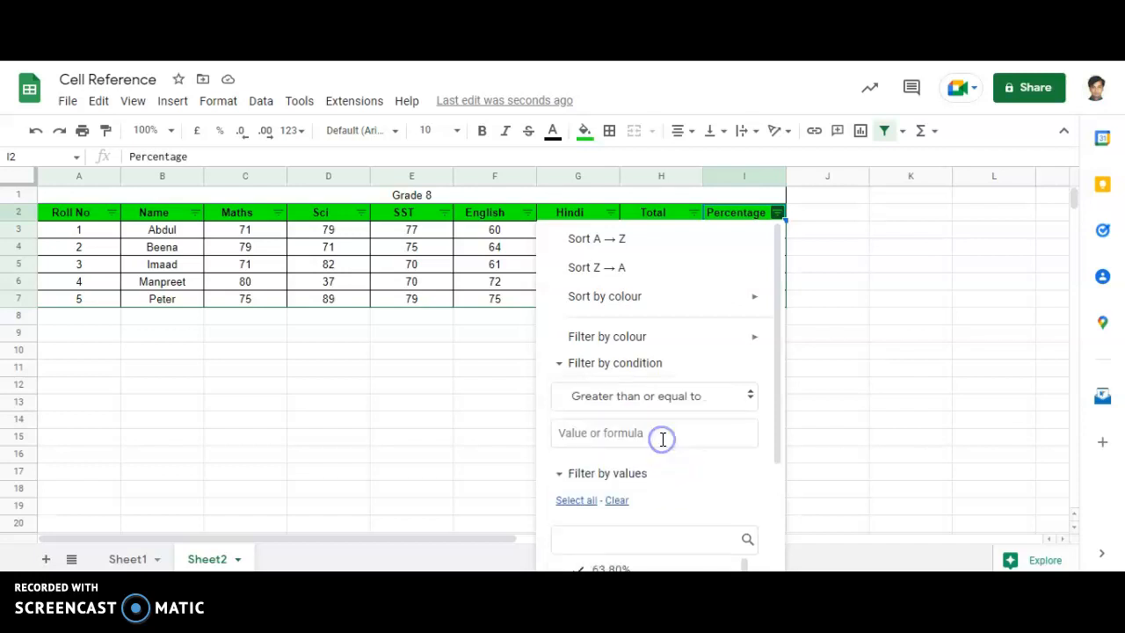
left_click(627, 433)
type("80")
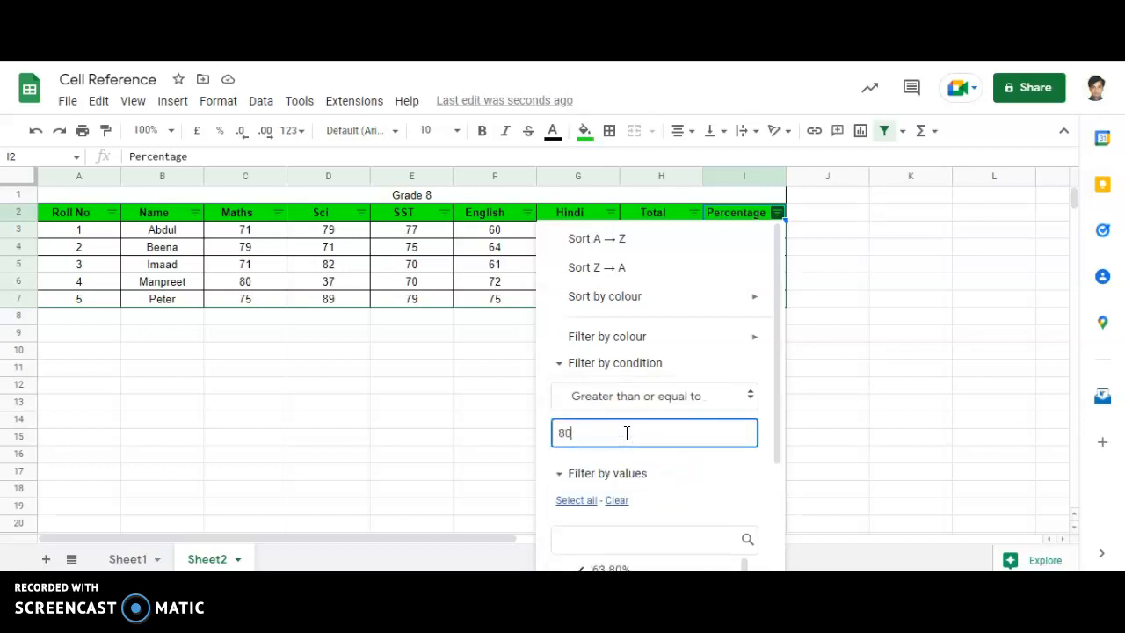
scroll(631, 433, "down", 2)
left_click(725, 545)
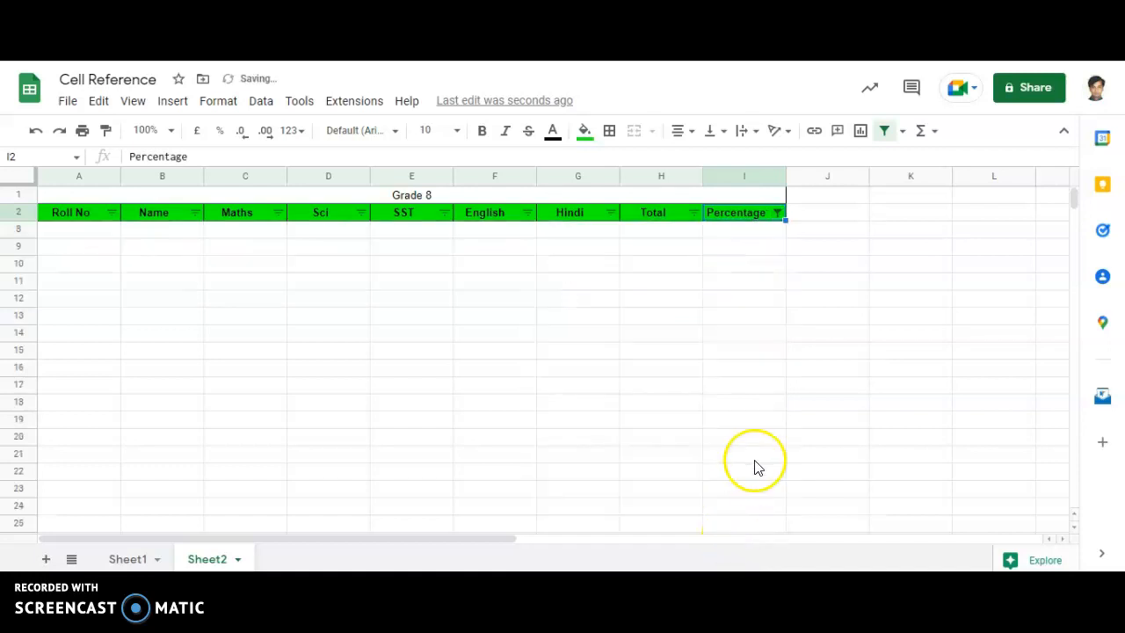
- Review the condition set on the Percentage column and remove the filter from the marks table
left_click(778, 214)
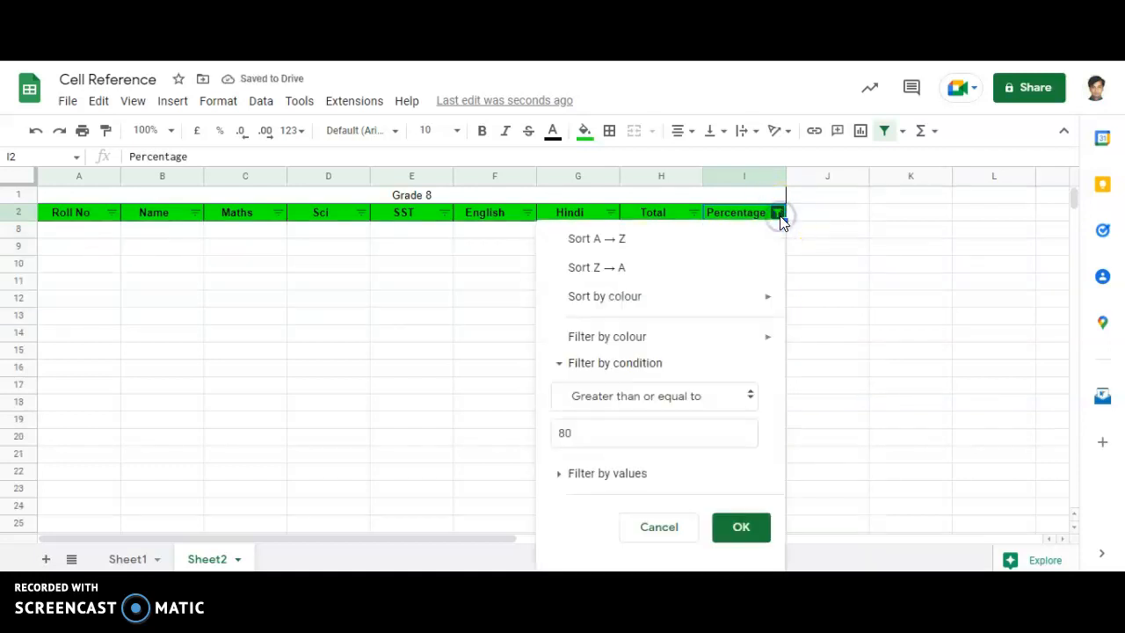
left_click(883, 130)
left_click(886, 130)
left_click(887, 130)
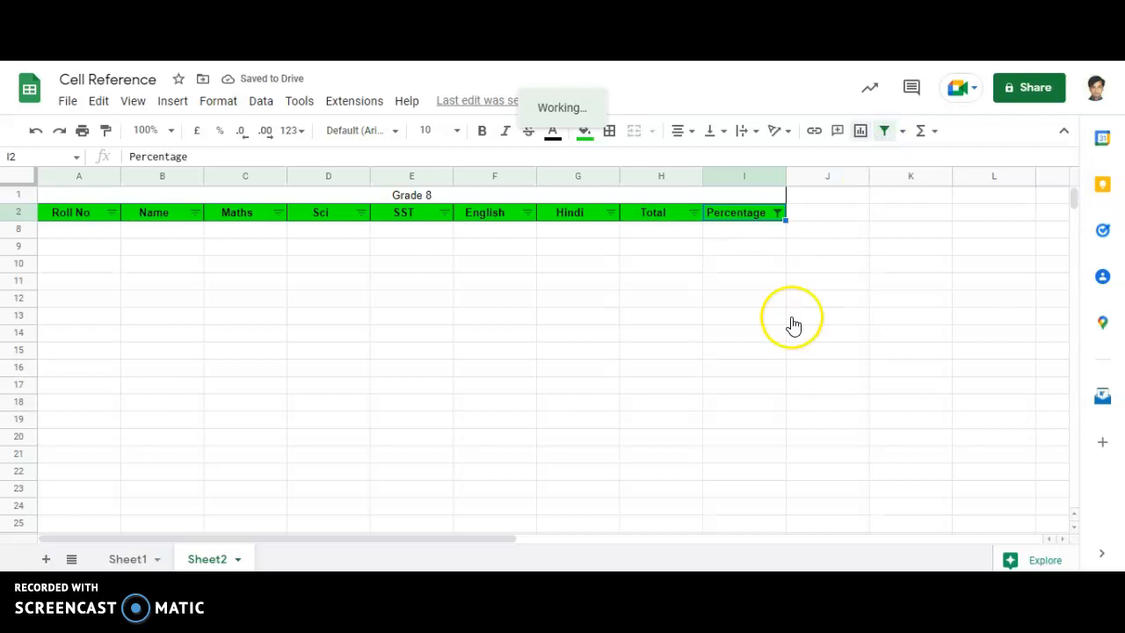
left_click(781, 214)
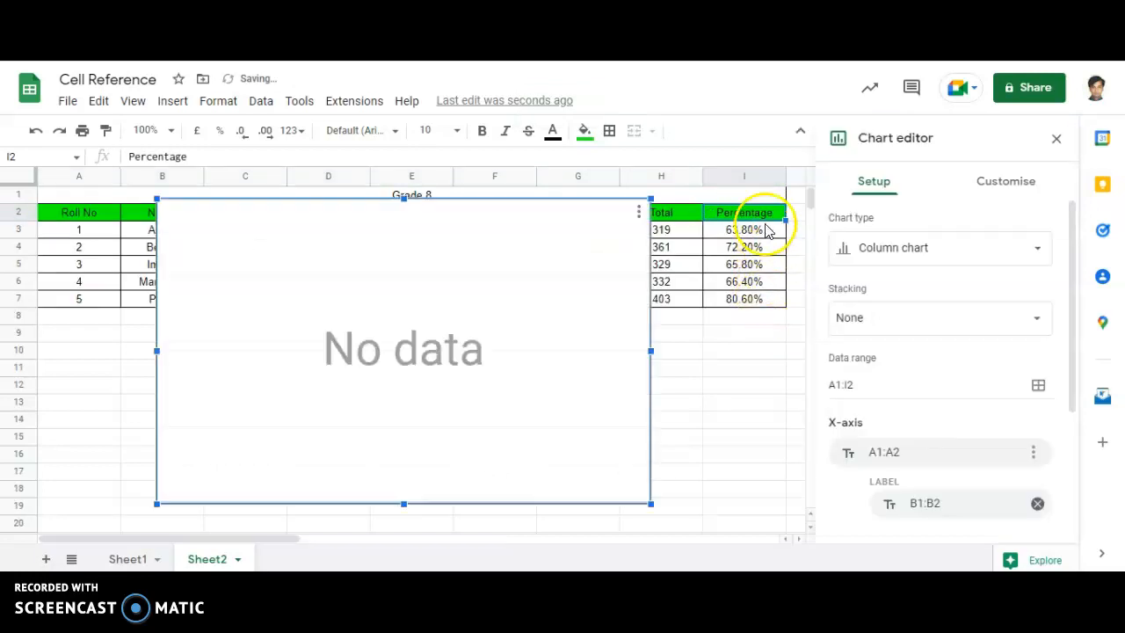
- Close the chart editor and delete the empty chart covering the marks table
left_click(1056, 139)
left_click(638, 215)
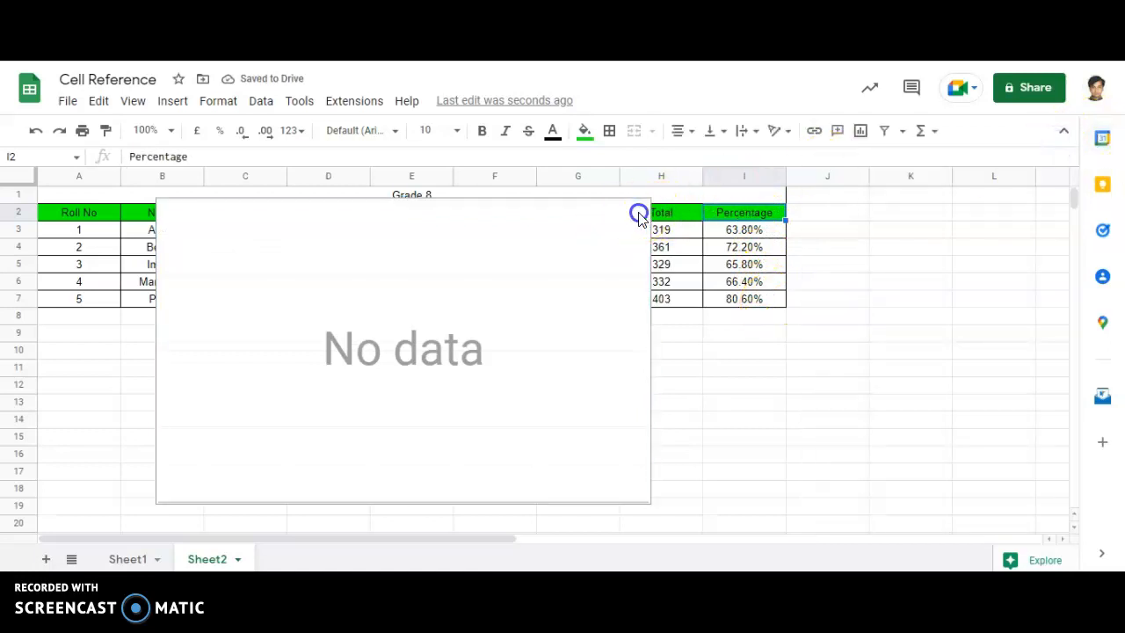
key("Delete")
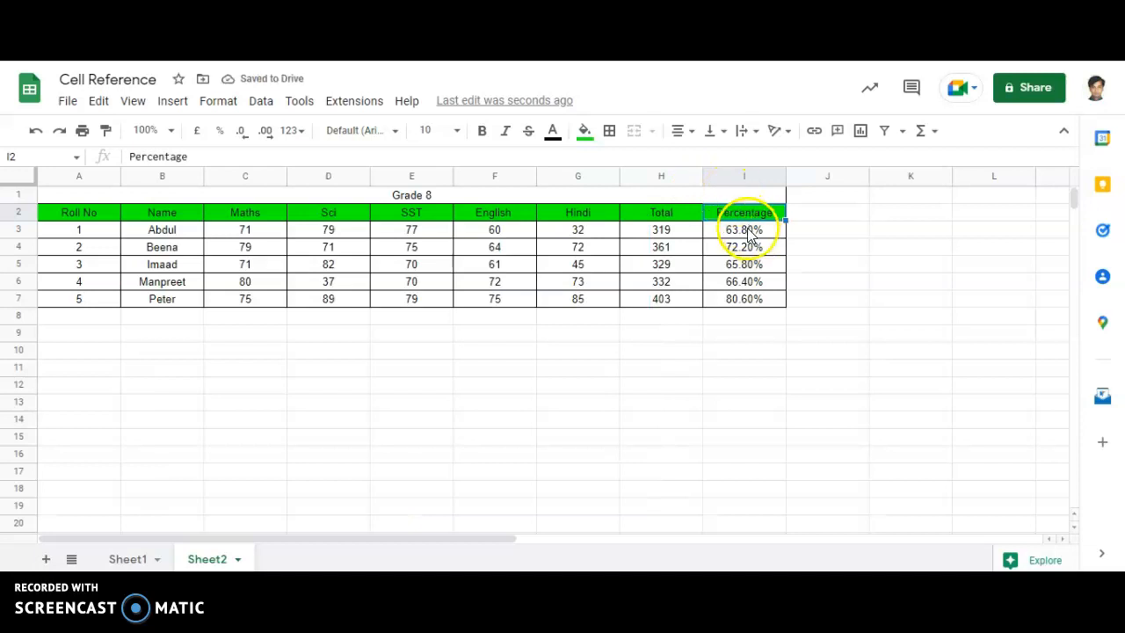
- Create a filter on the marks table range A2:I7, including the header row
left_click(559, 303)
left_click_drag(559, 303, 44, 297)
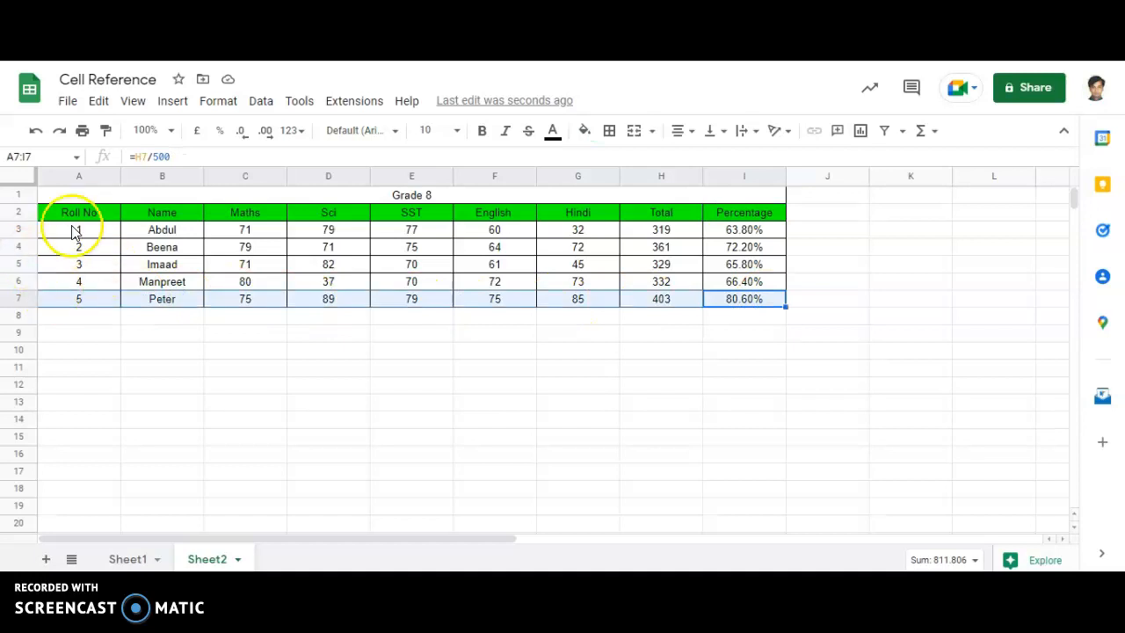
left_click_drag(112, 220, 754, 298)
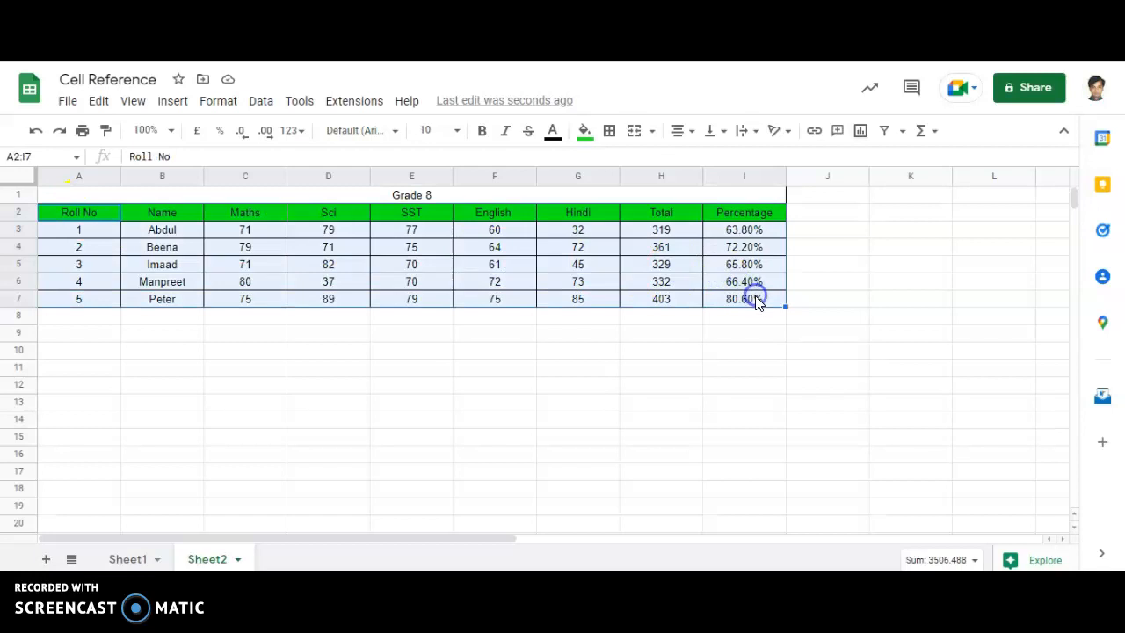
left_click(884, 131)
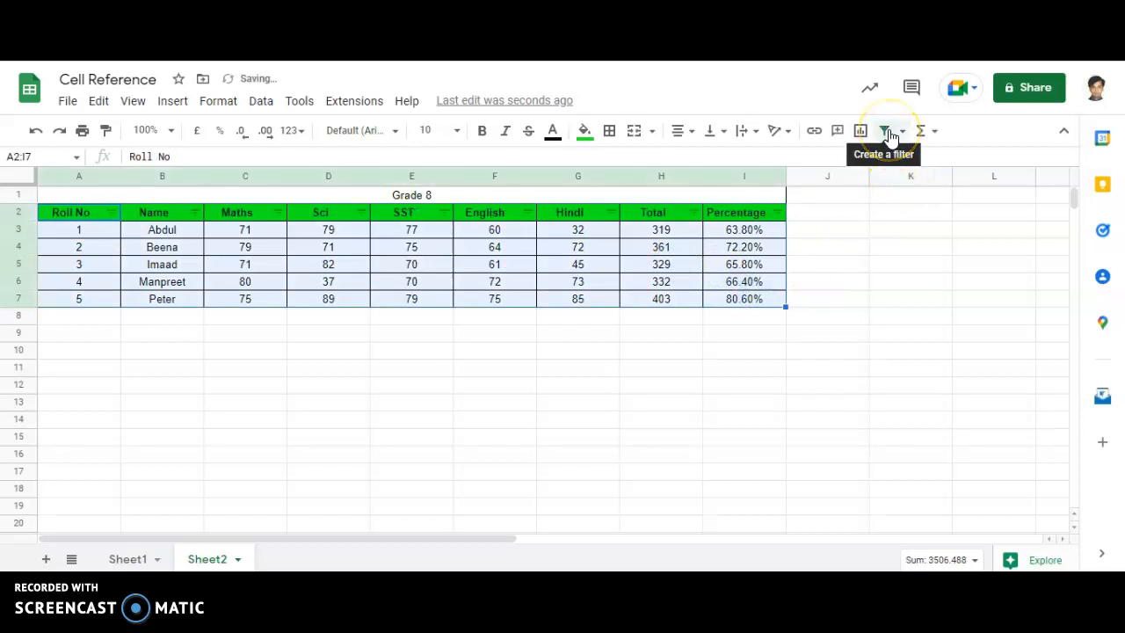
left_click(777, 213)
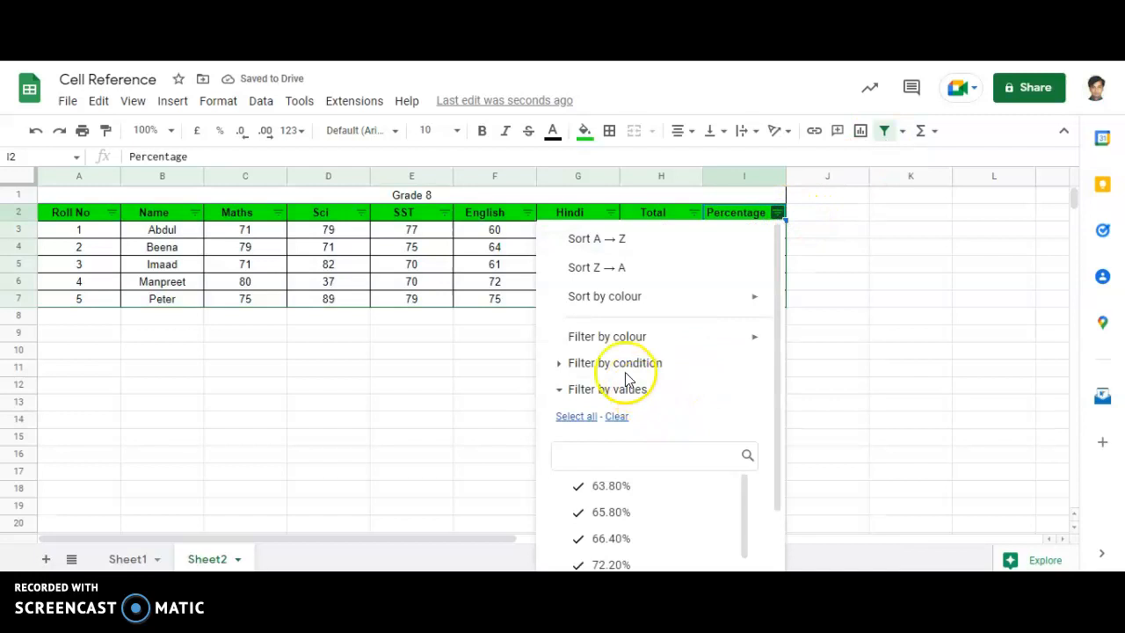
left_click(559, 364)
left_click(658, 394)
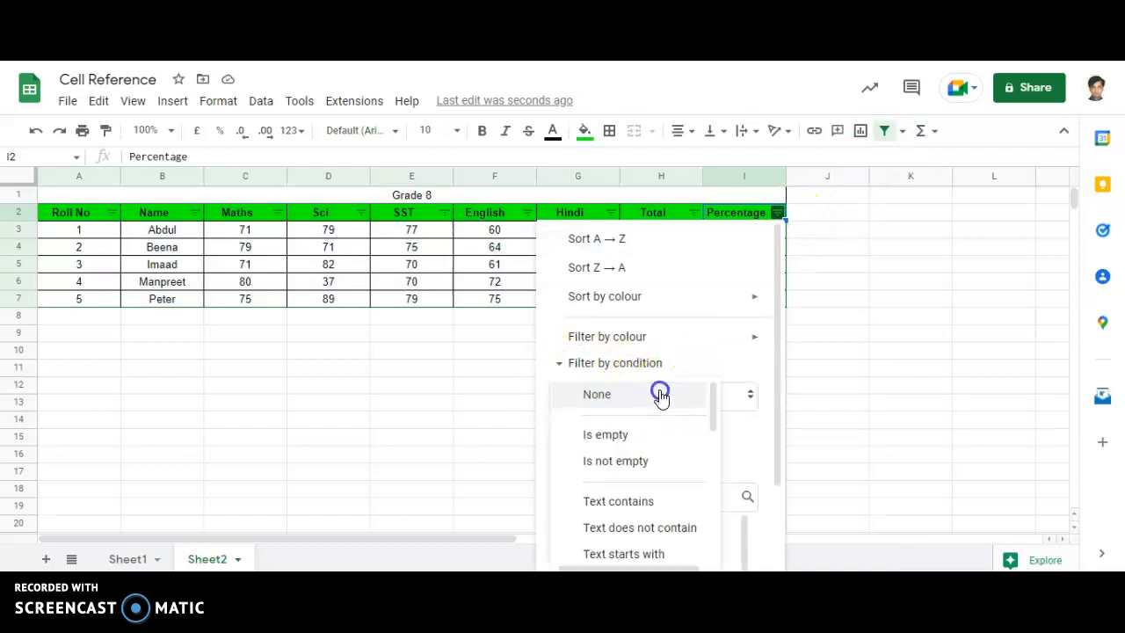
left_click(903, 382)
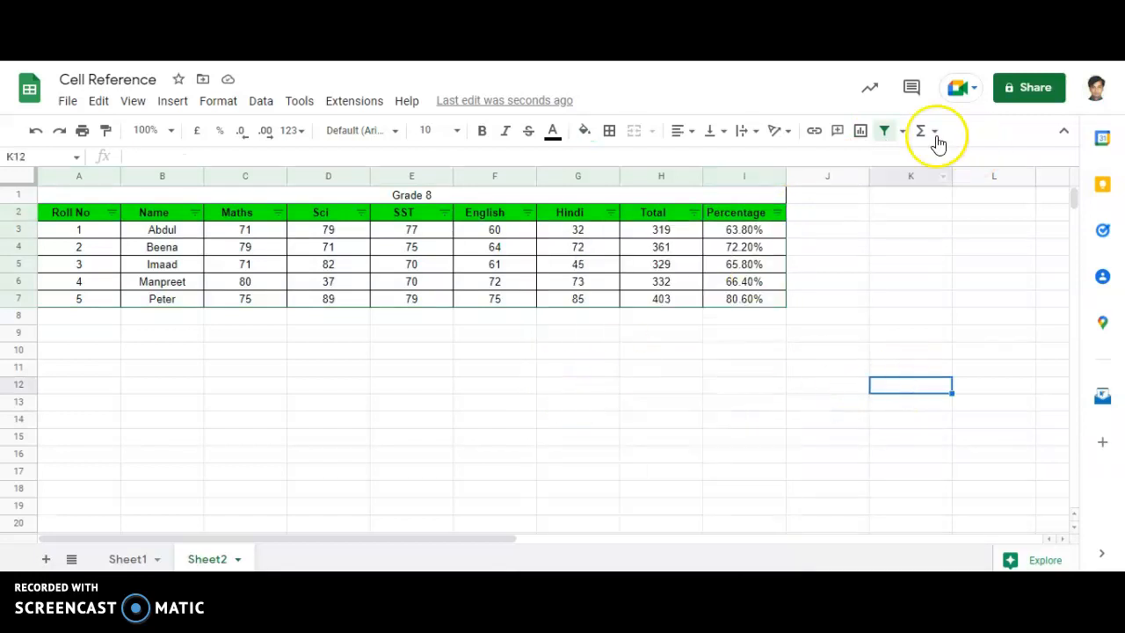
- Filter the Percentage column by the condition greater than 80%, and remove the filter from the table
left_click(777, 213)
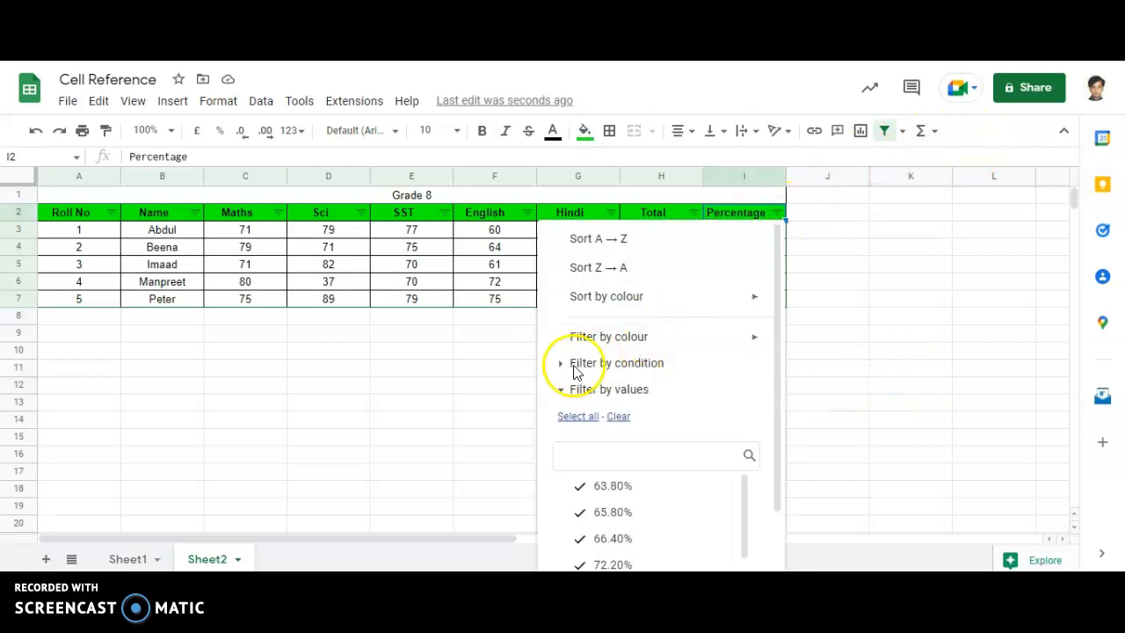
left_click(559, 364)
left_click(639, 397)
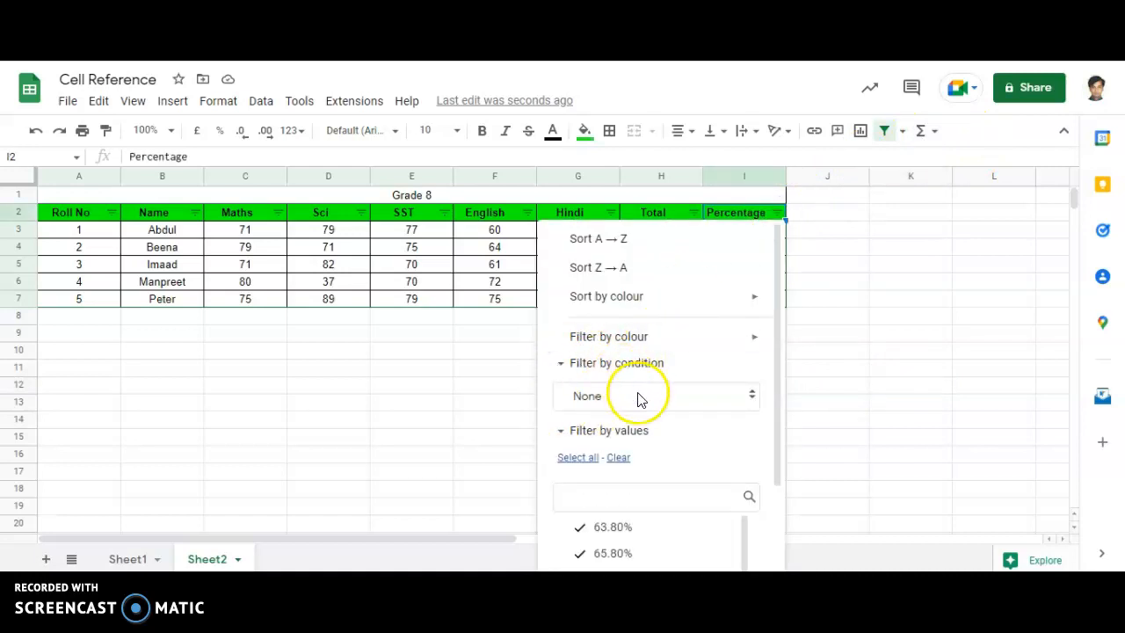
scroll(640, 453, "down", 6)
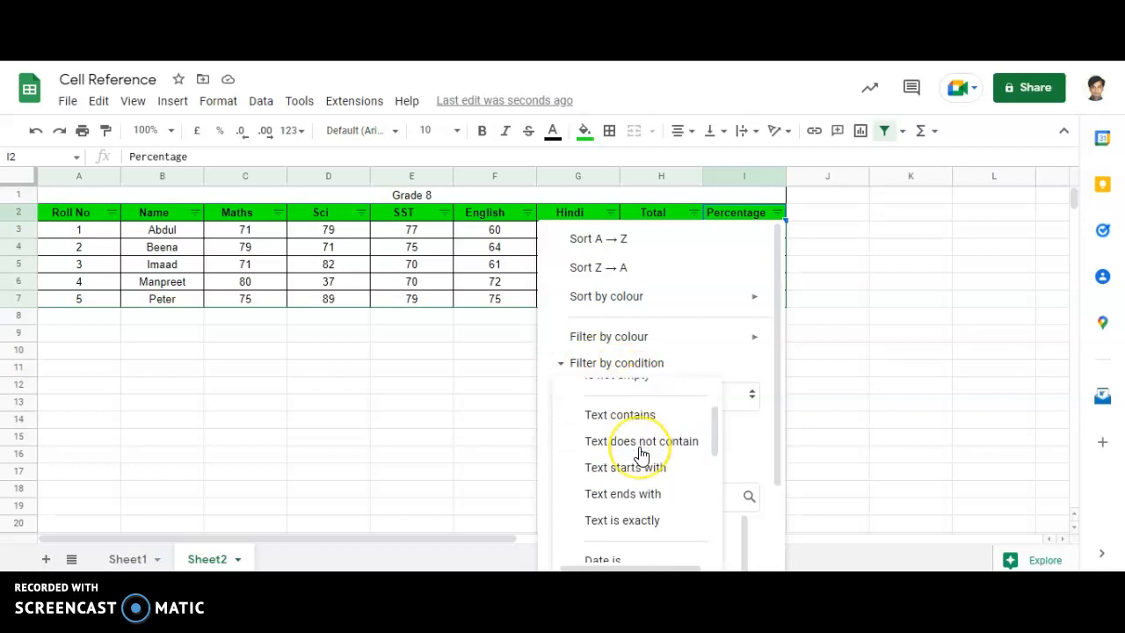
left_click(643, 413)
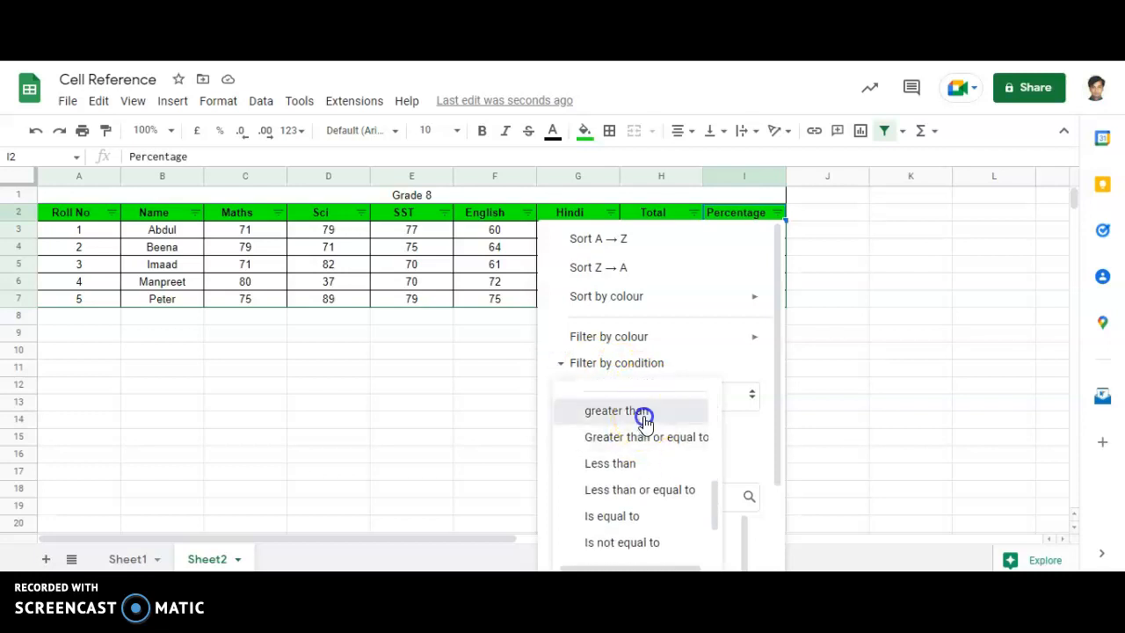
left_click(625, 433)
type("80")
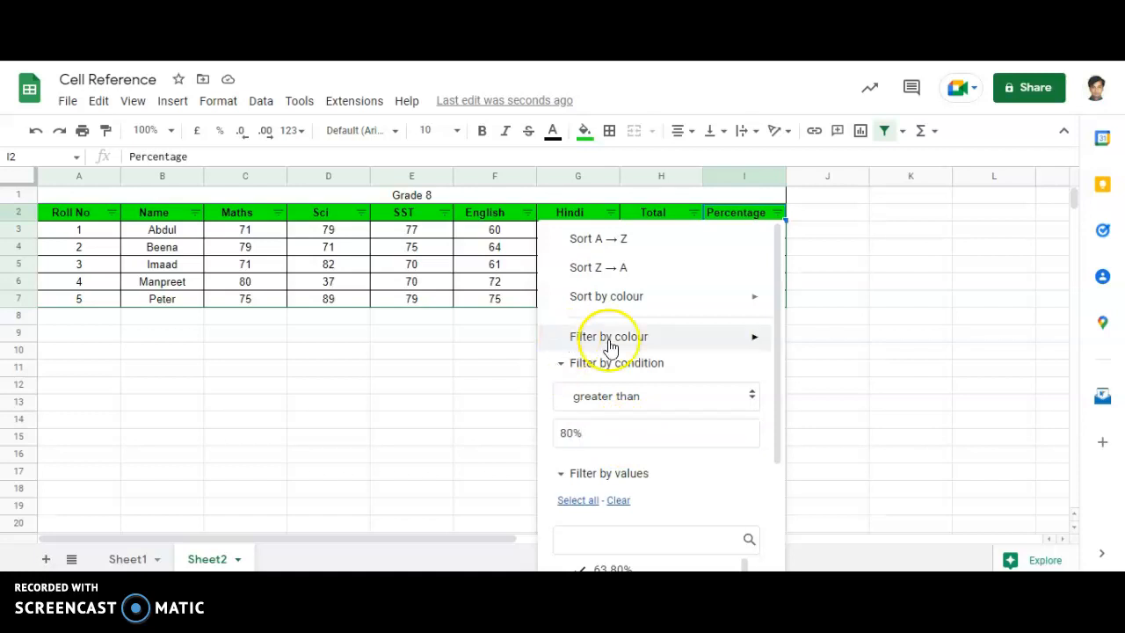
scroll(633, 360, "down", 3)
left_click(729, 550)
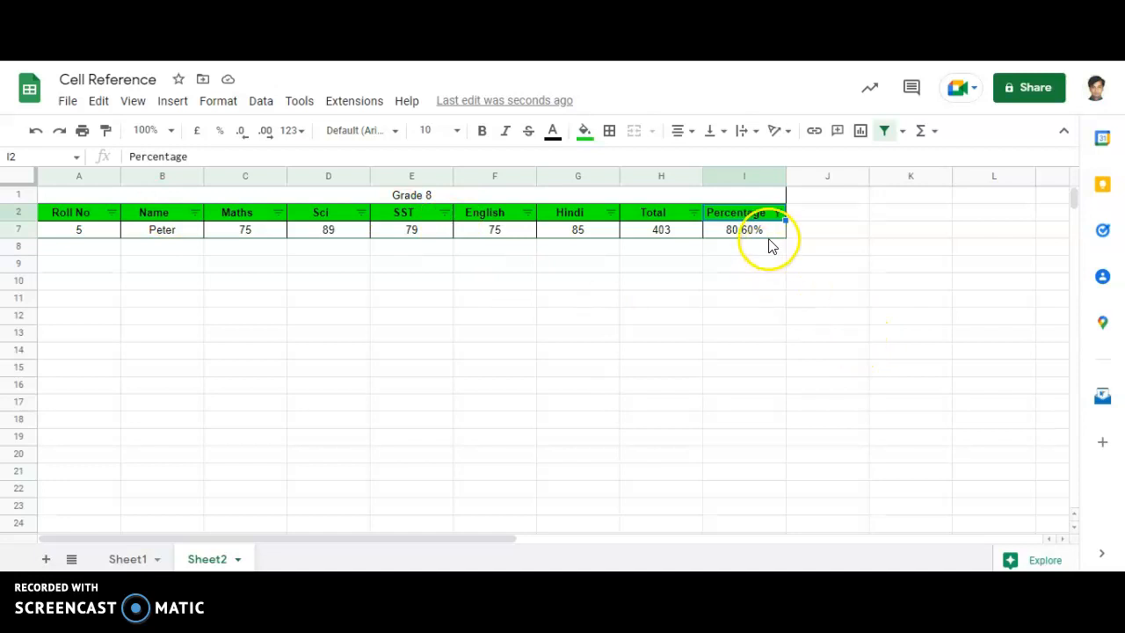
left_click(885, 130)
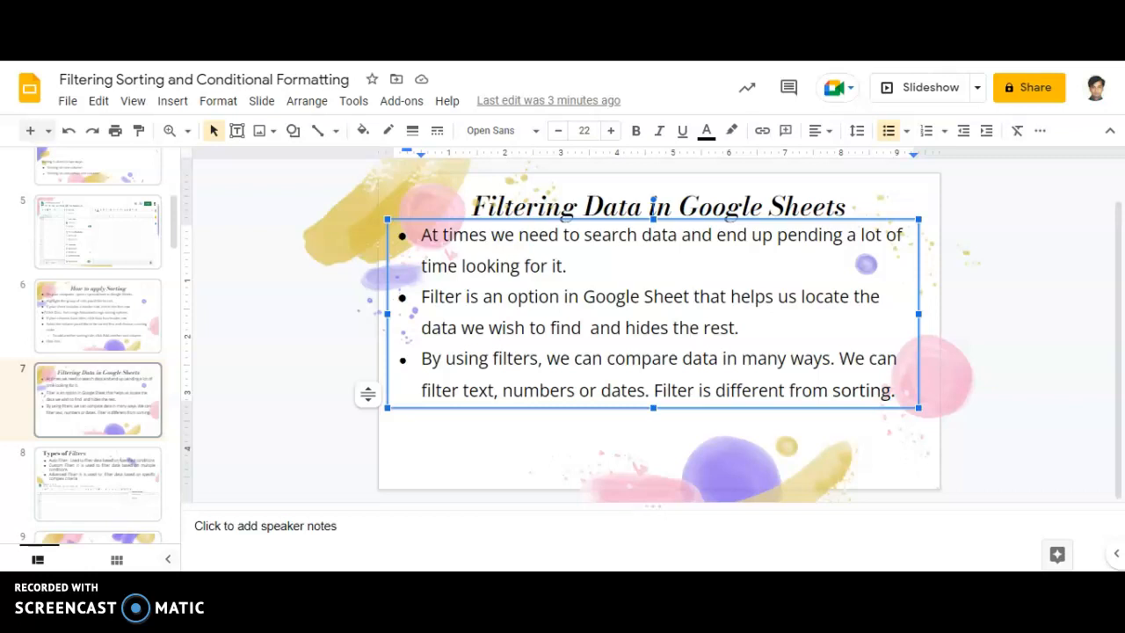
- Switch to the Google Slides presentation and show the Types of Filters slide
left_click(106, 499)
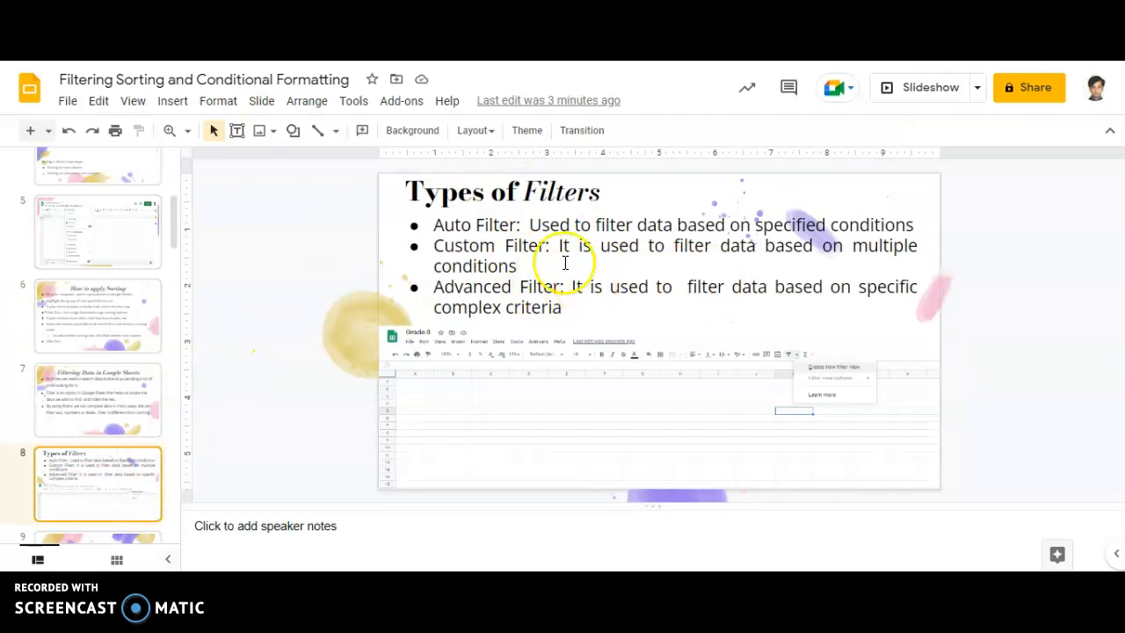
scroll(79, 422, "down", 2)
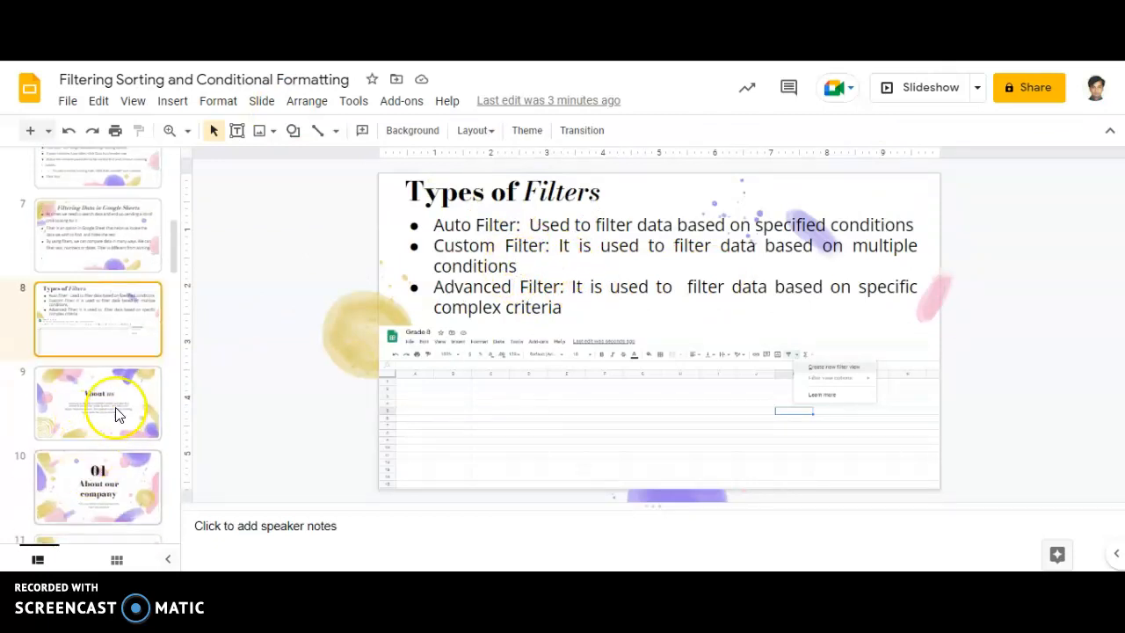
left_click(133, 329)
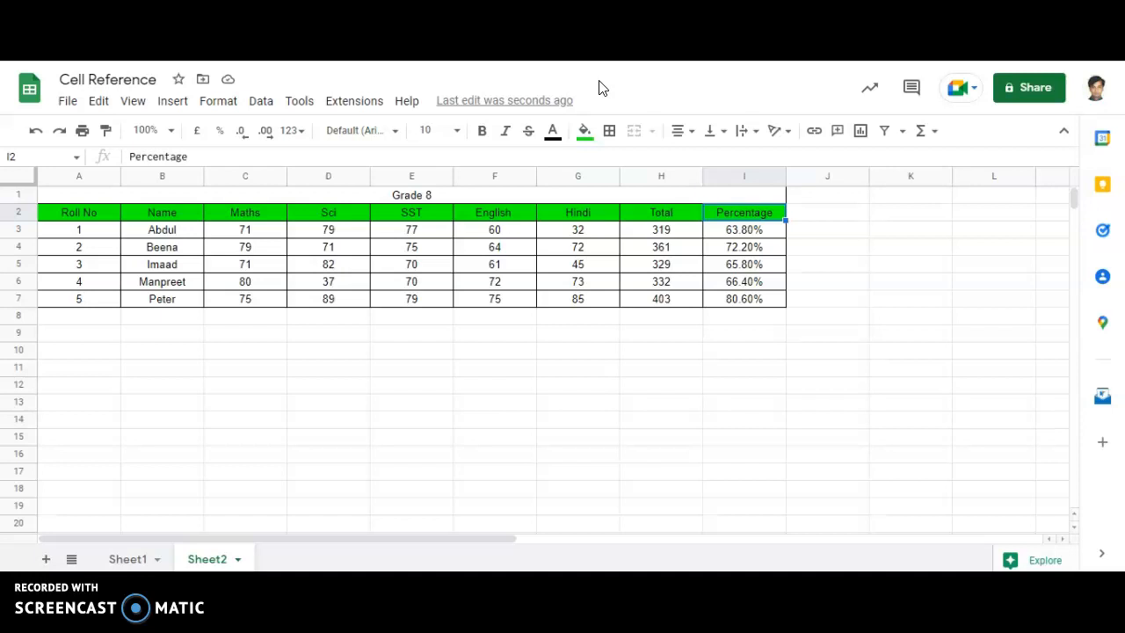
- In the Google Sheets marks table, start a single-colour conditional formatting rule for the subject marks in C3:G7
left_click(261, 231)
left_click_drag(261, 233, 608, 303)
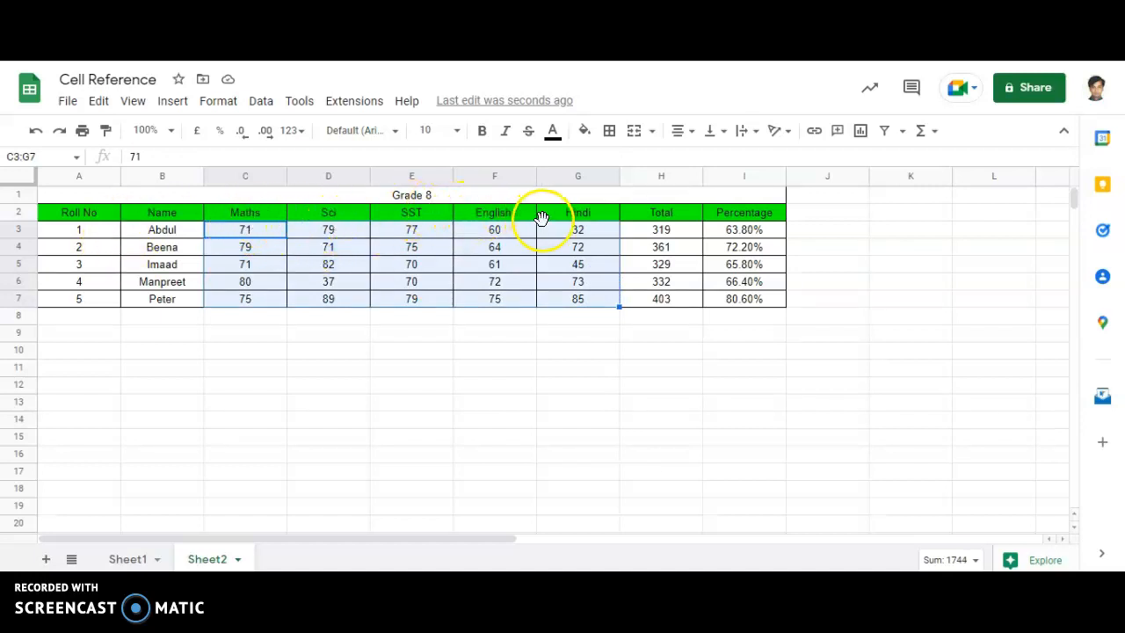
left_click(226, 109)
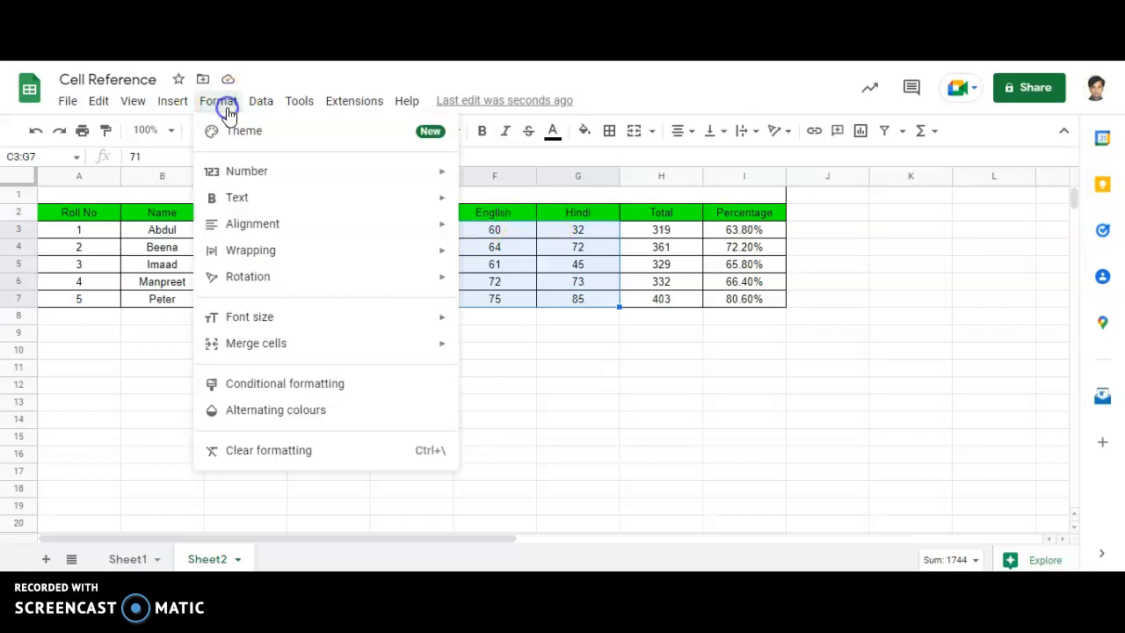
left_click(291, 392)
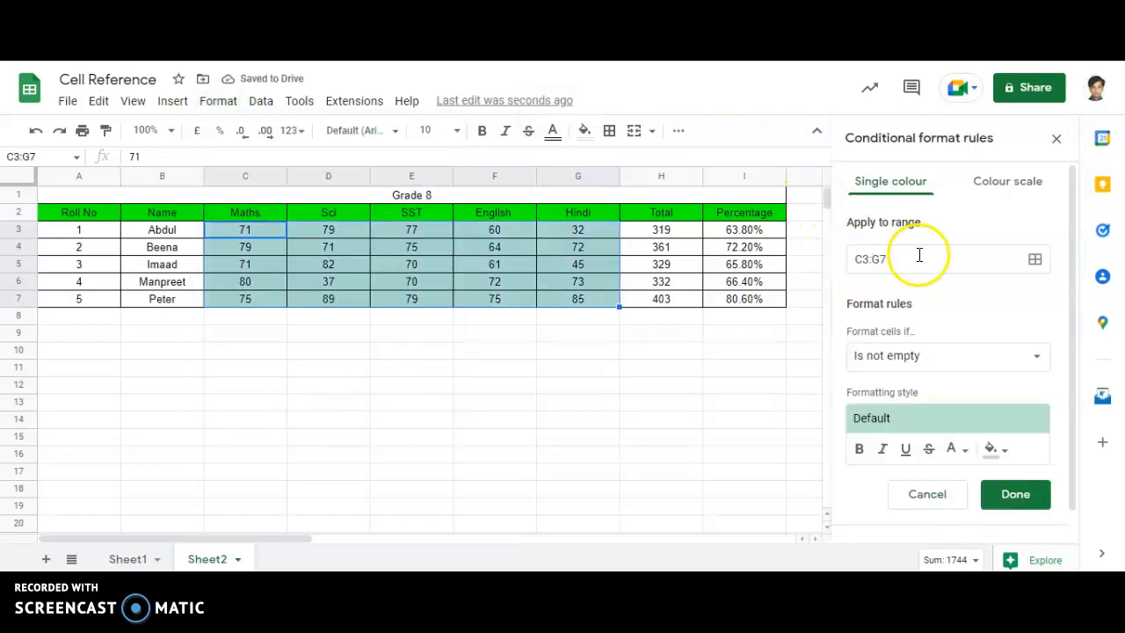
left_click(839, 259)
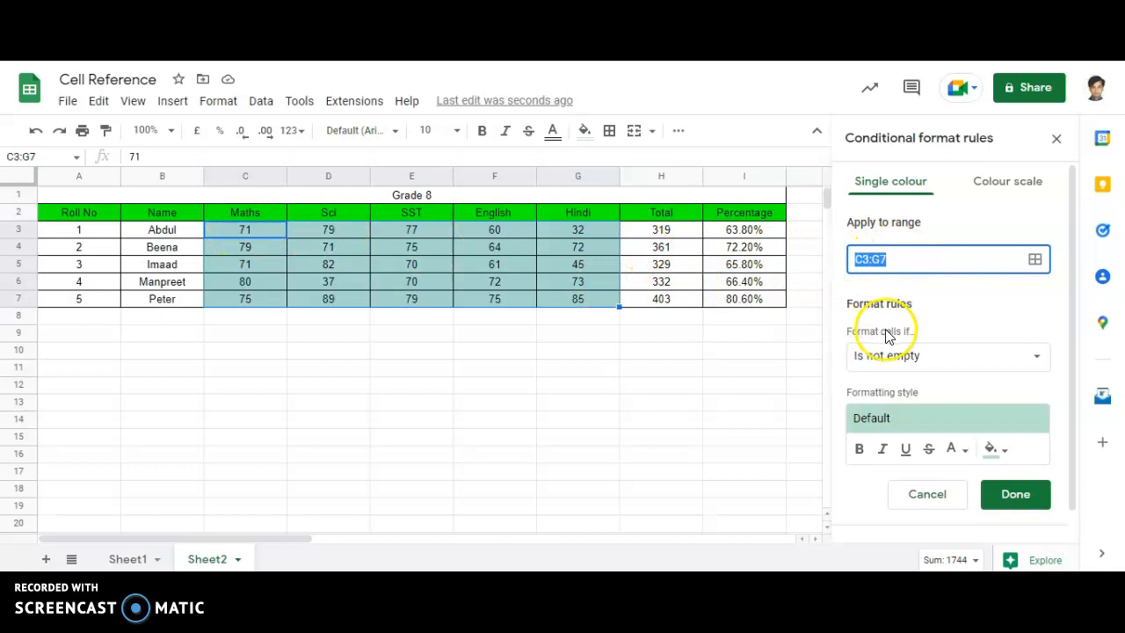
- Set the rule to format cells with values less than 40 in the default style, and close the conditional format rules
left_click(943, 357)
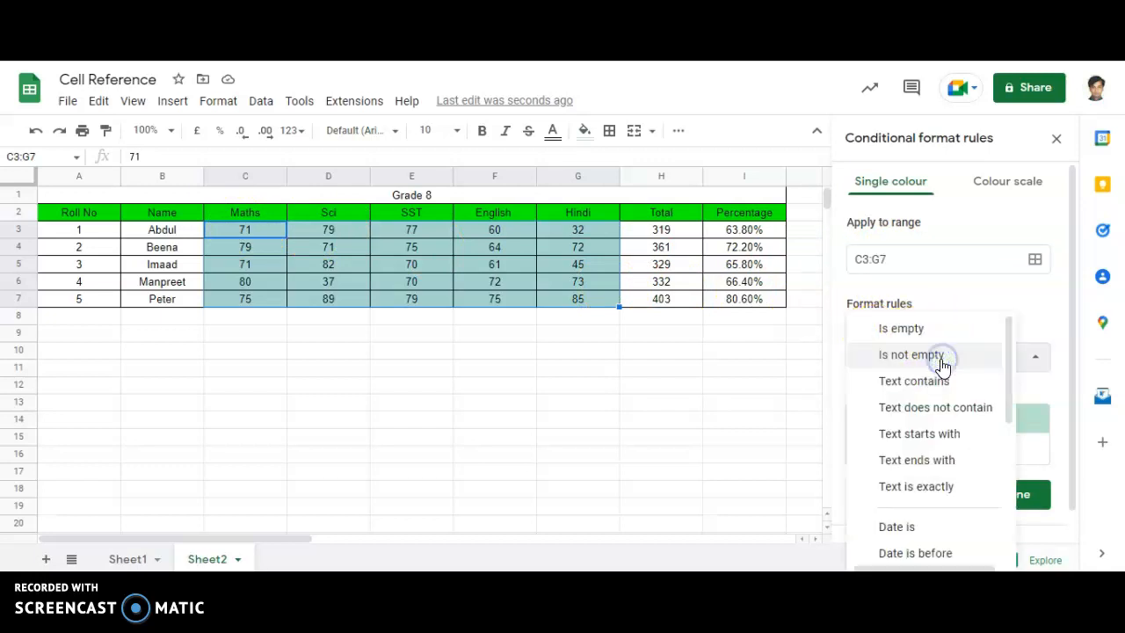
scroll(930, 470, "down", 5)
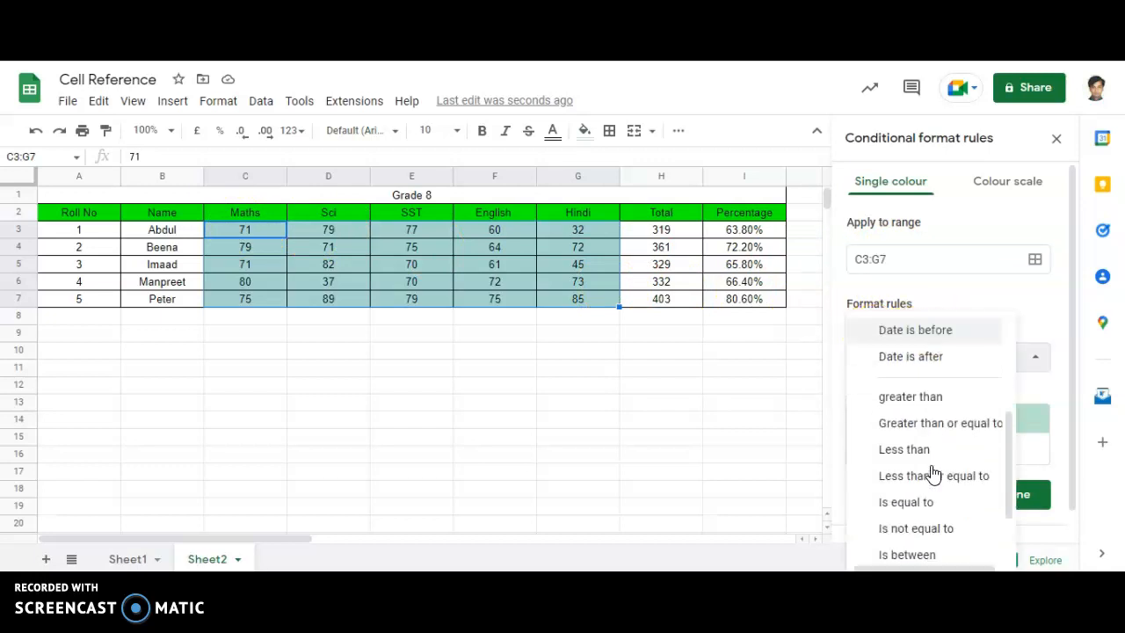
left_click(923, 431)
left_click(890, 394)
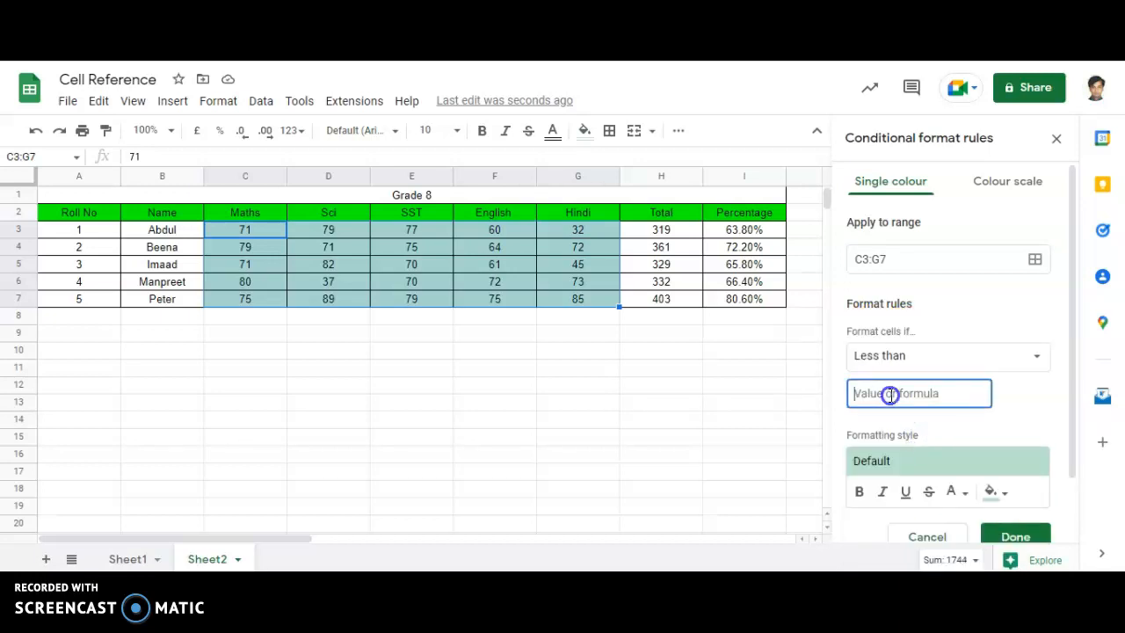
key("BackSpace")
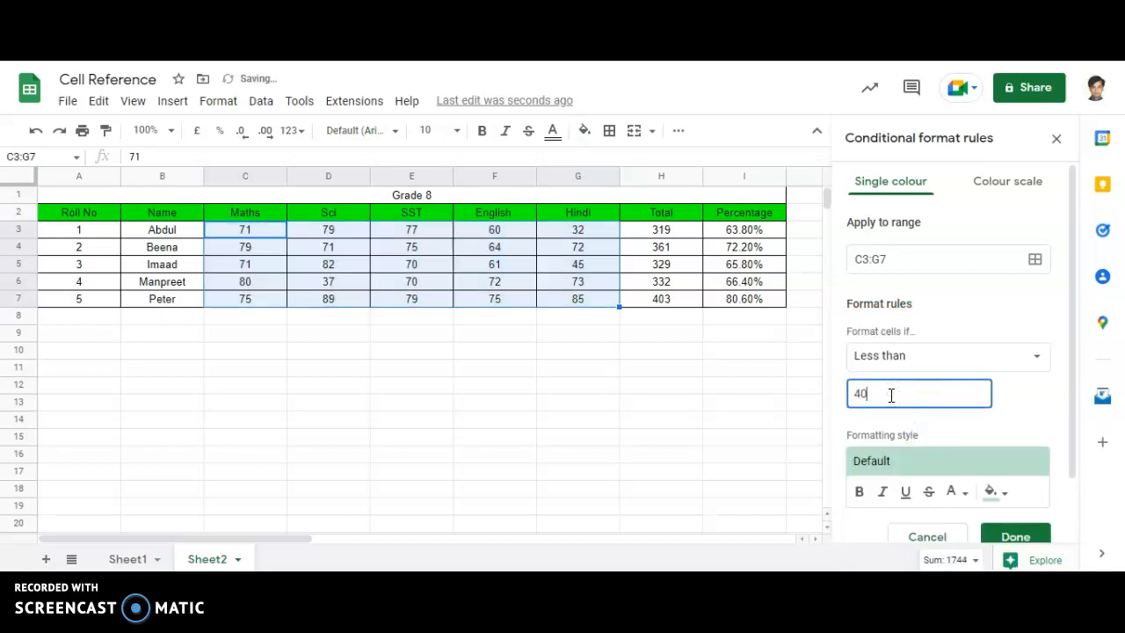
left_click(595, 384)
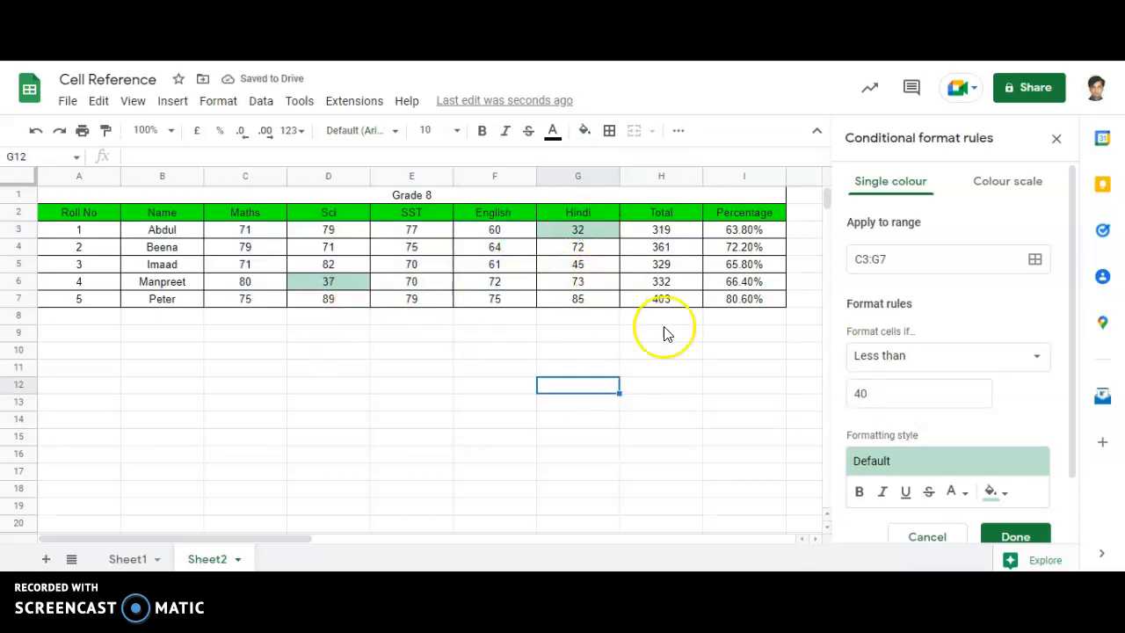
left_click(697, 369)
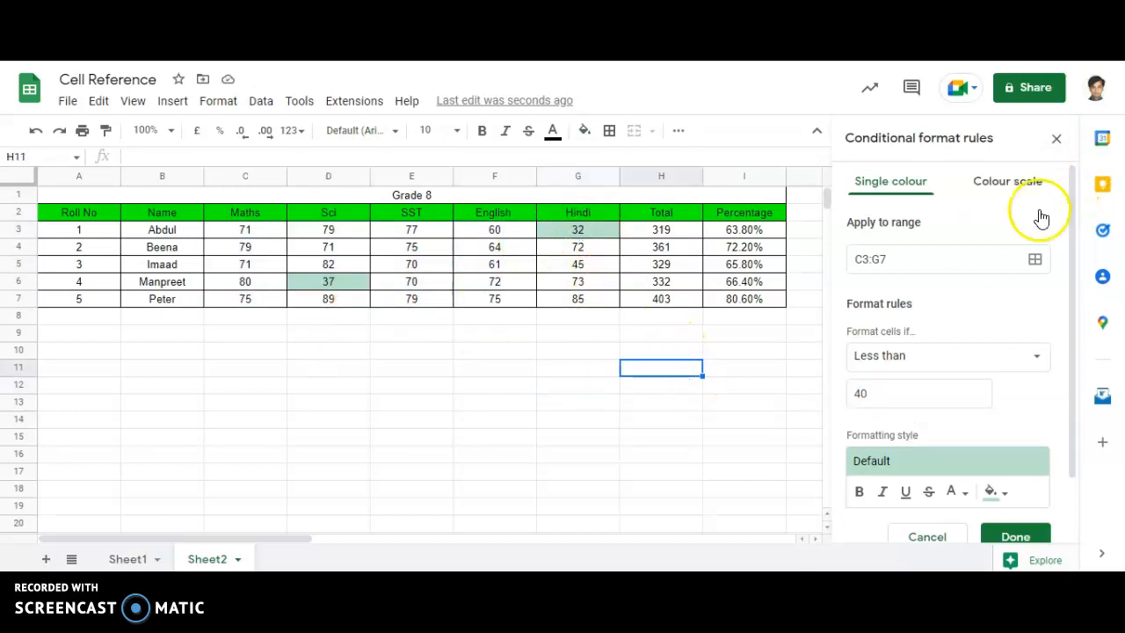
scroll(1017, 359, "down", 2)
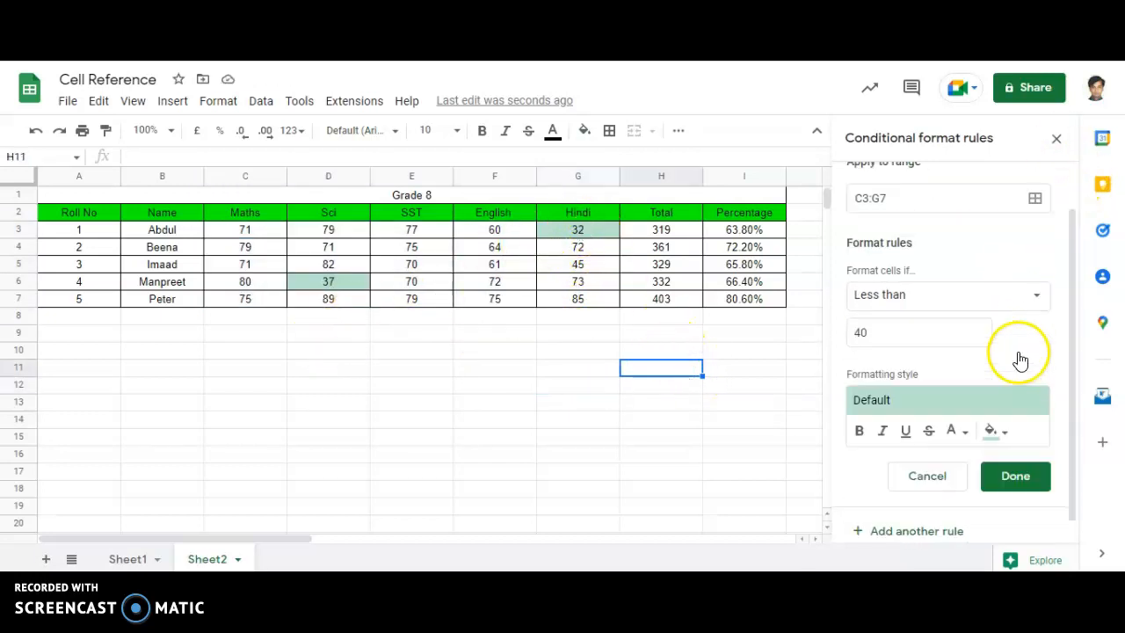
left_click(1057, 141)
- Select the subject marks in C3:G7 and add a second conditional formatting rule for them
left_click_drag(249, 232, 587, 303)
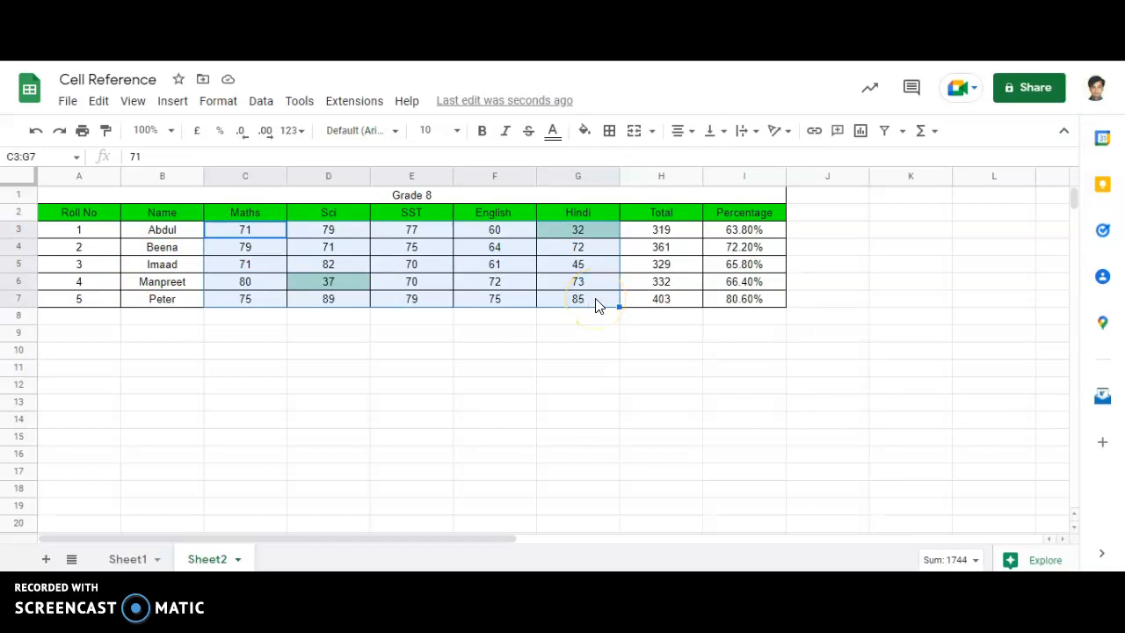
left_click(262, 102)
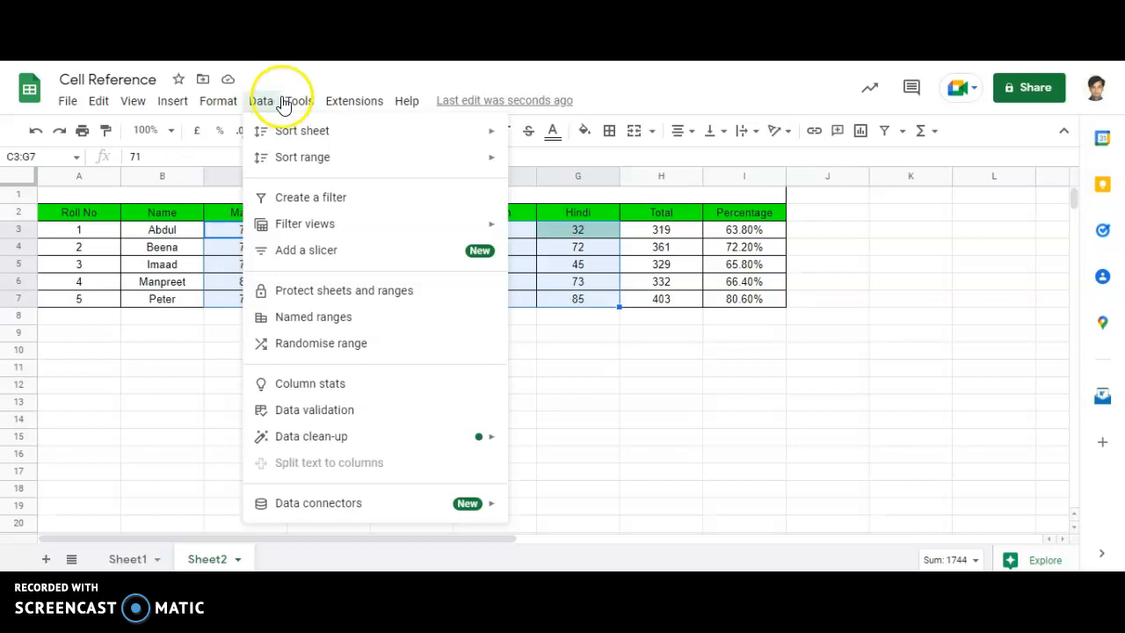
mouse_move(220, 101)
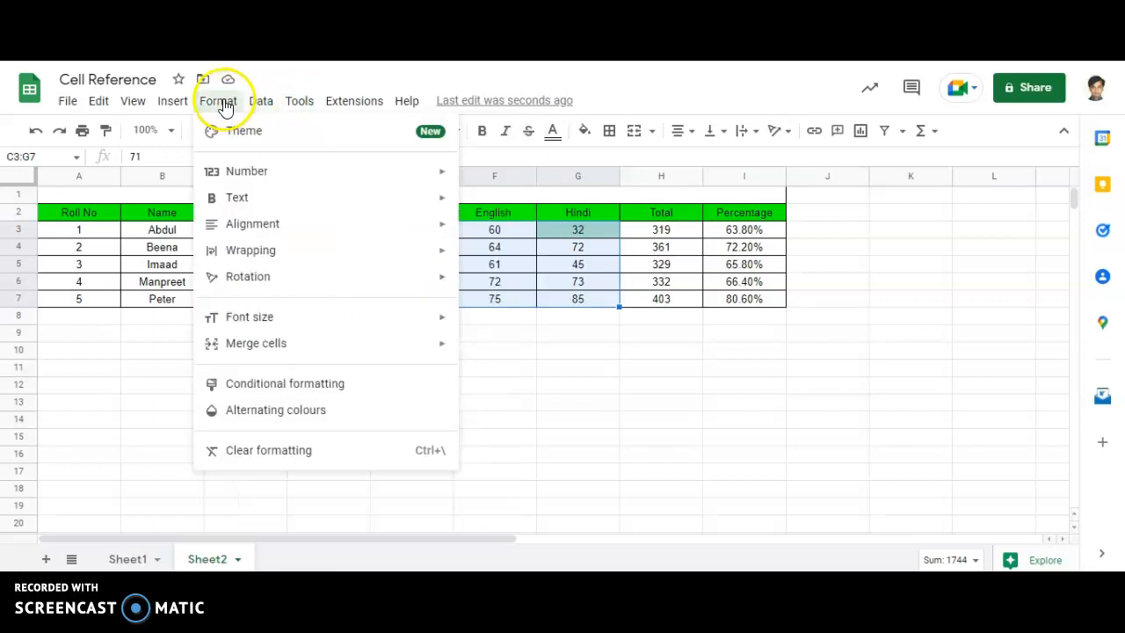
left_click(281, 383)
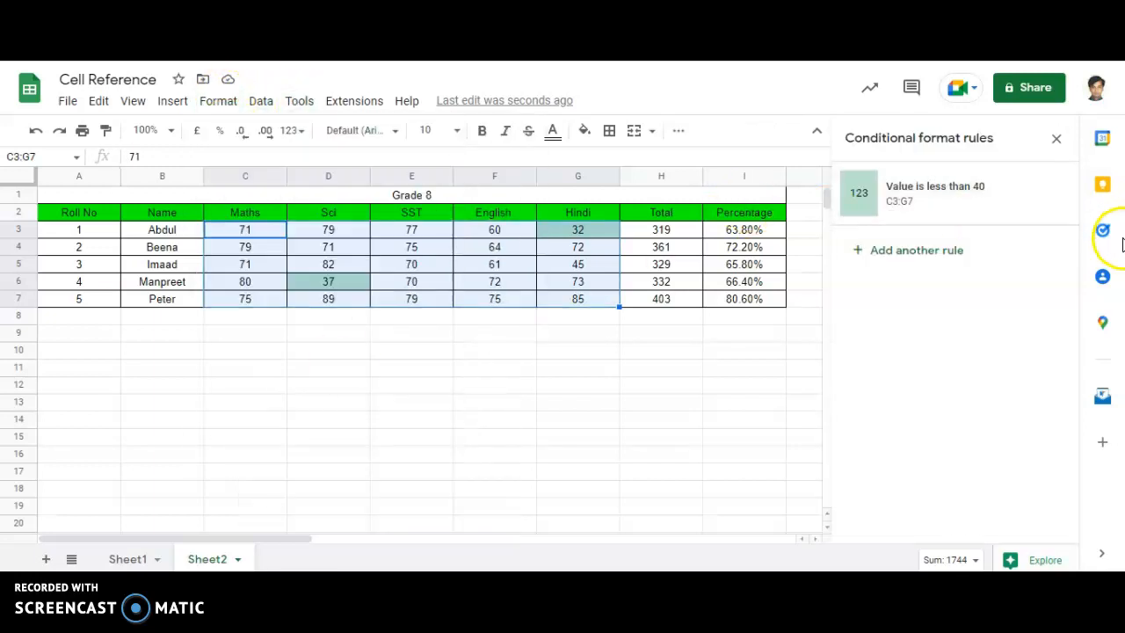
left_click(905, 261)
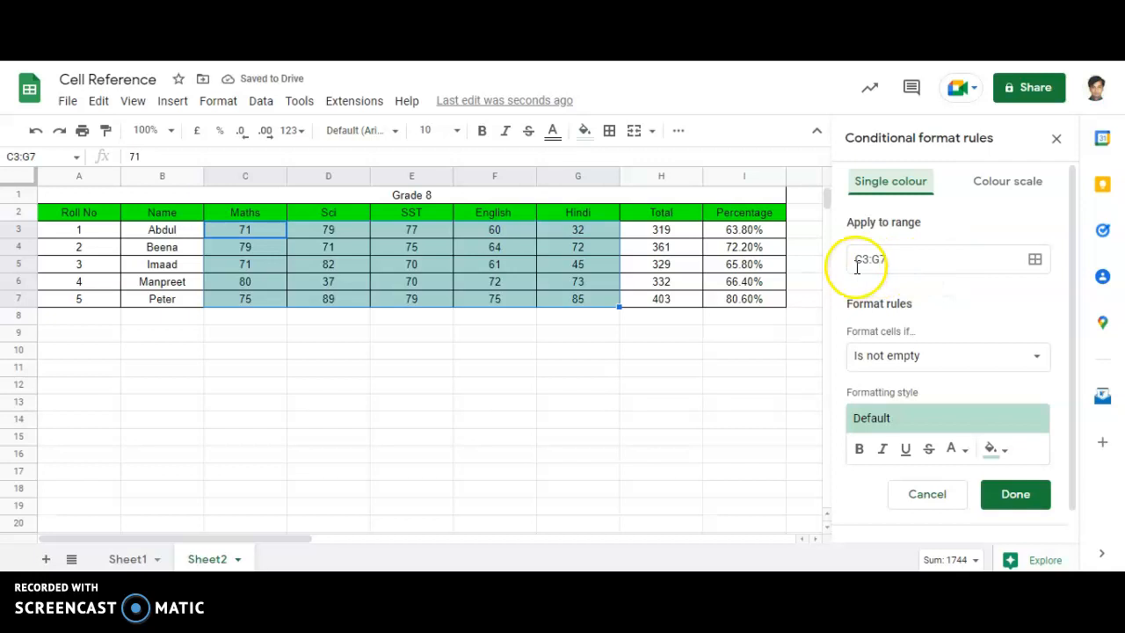
- Set the new rule's condition to format cells with values greater than 80
left_click(937, 360)
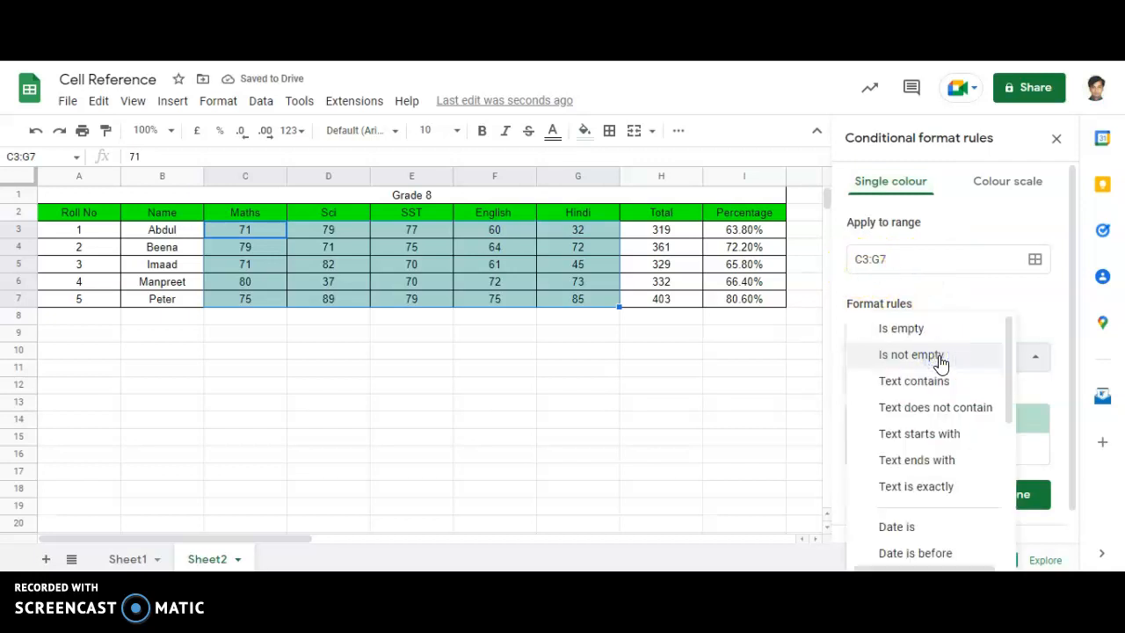
scroll(939, 362, "down", 5)
left_click(937, 377)
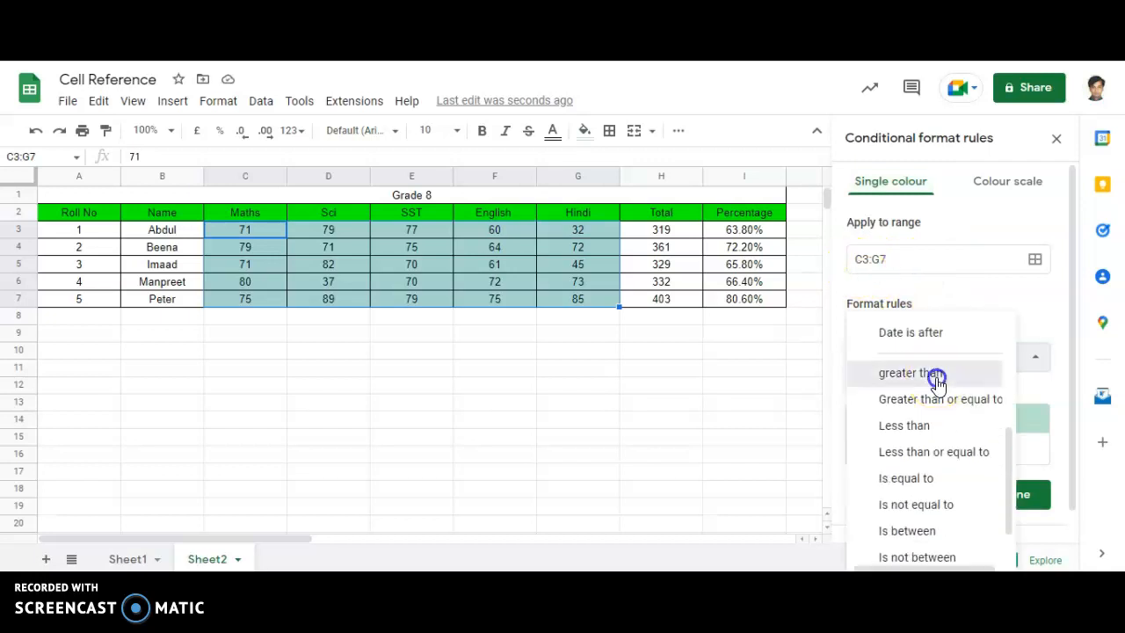
left_click(920, 393)
type("80")
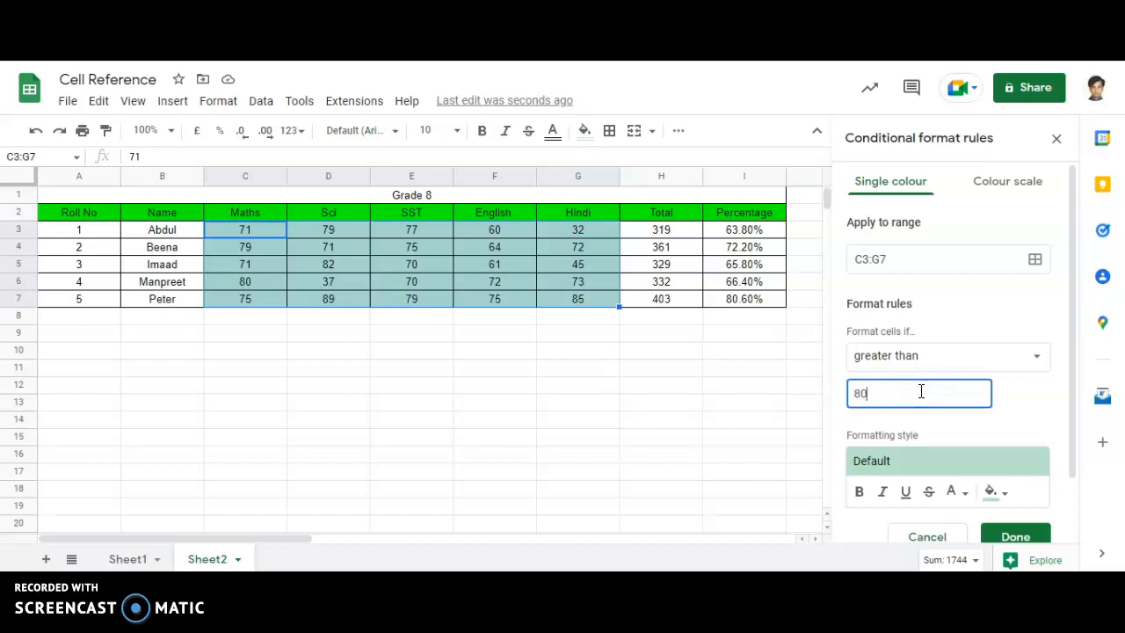
- Give the greater-than-80 rule a bright green fill, save it and close the conditional format rules
left_click(1008, 492)
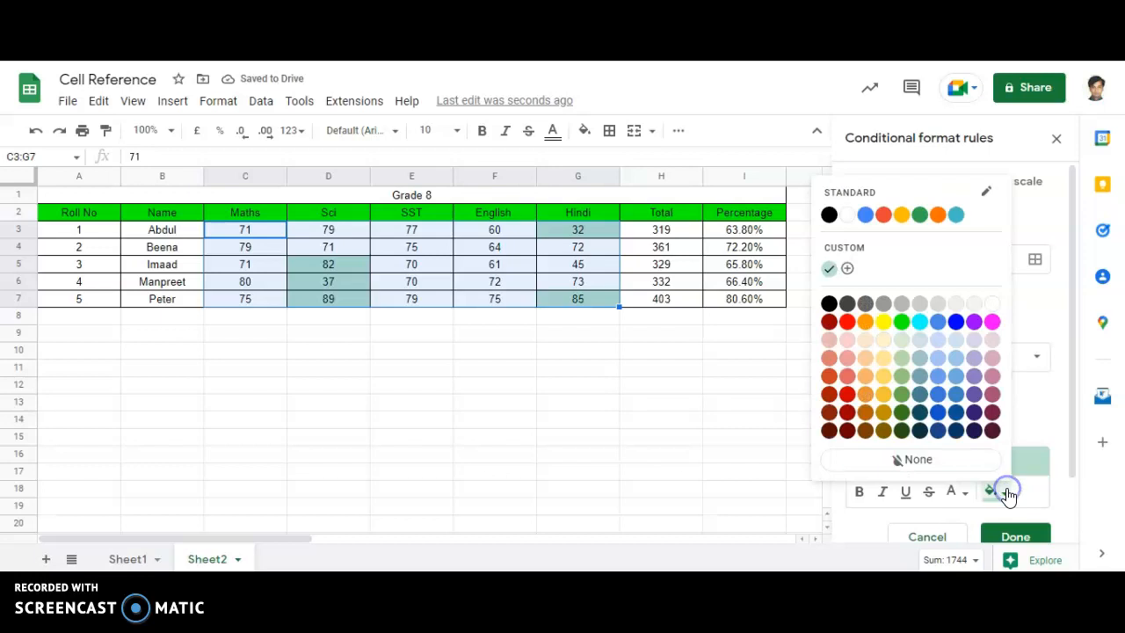
left_click(902, 323)
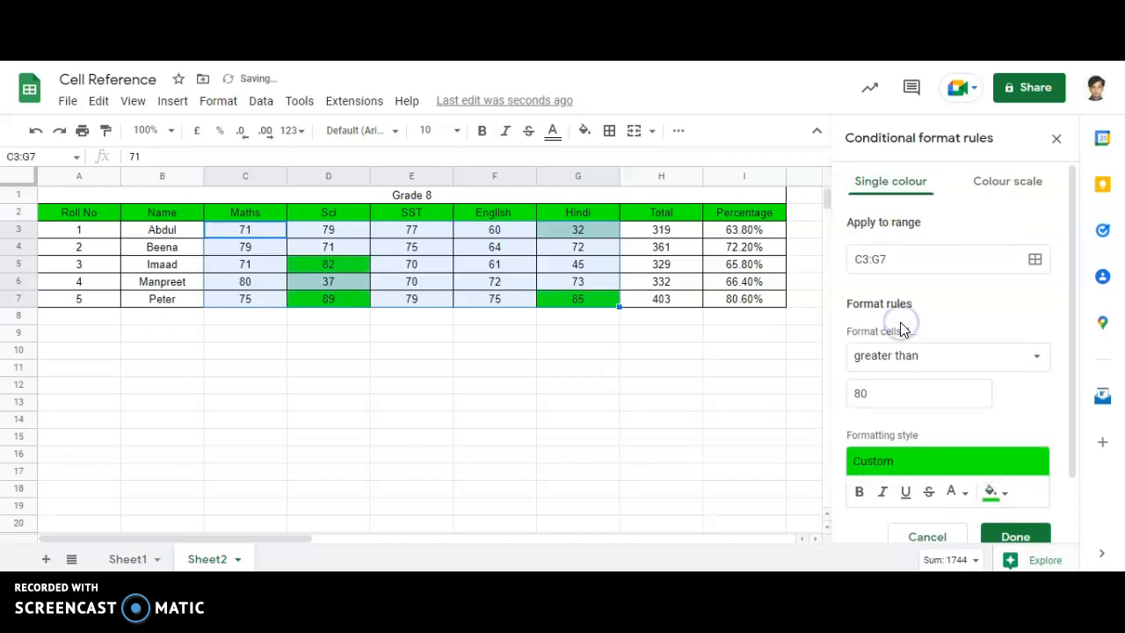
scroll(1004, 486, "down", 1)
left_click(1007, 475)
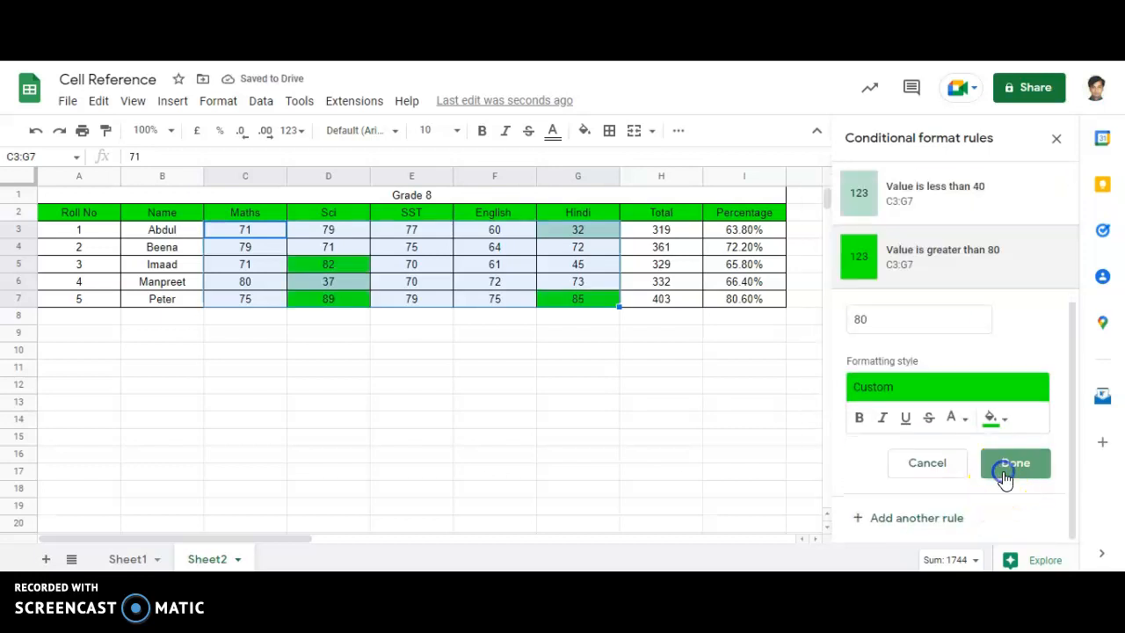
left_click(1055, 143)
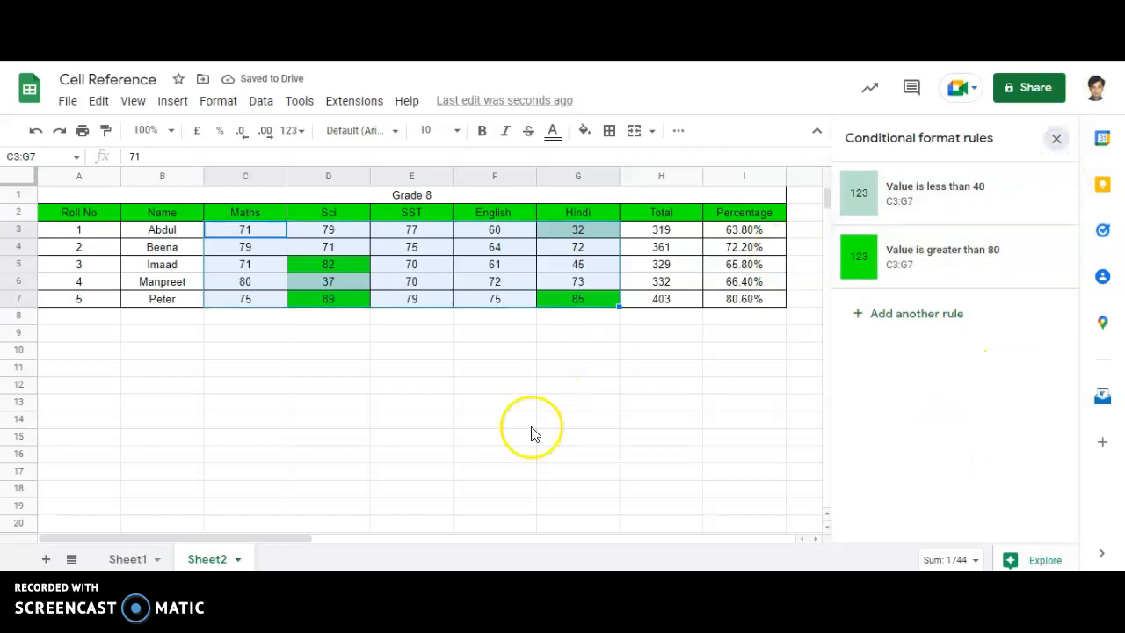
- Examine the highlighted Sci and Hindi marks to see which rule each cell matches
left_click(404, 352)
left_click(348, 283)
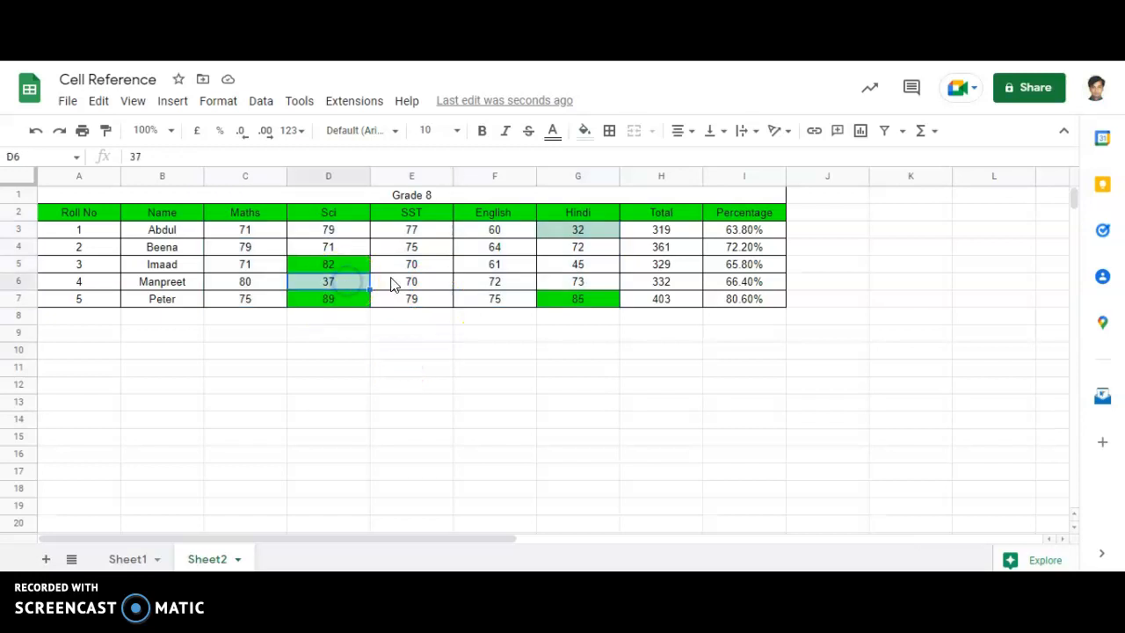
left_click(567, 230)
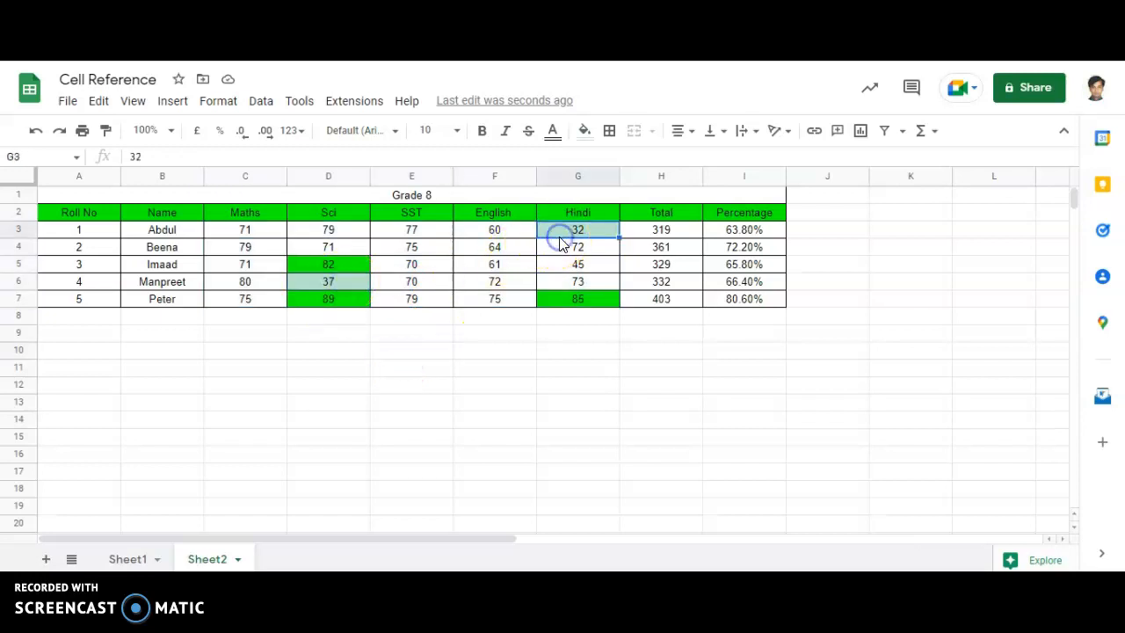
left_click(583, 301)
left_click(325, 298)
left_click(335, 267)
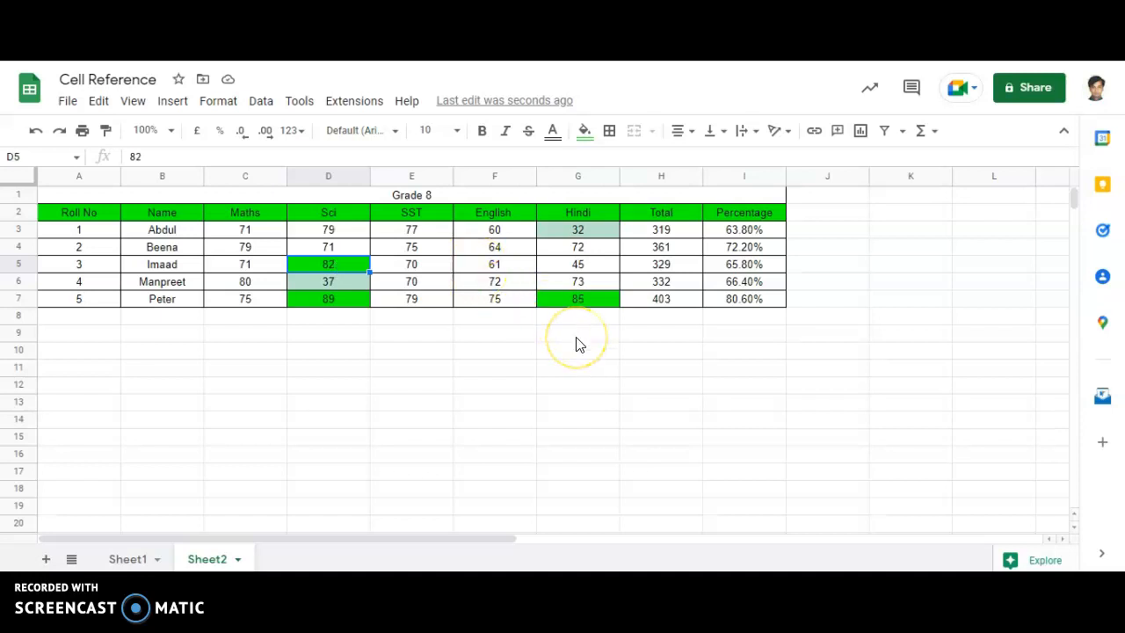
- Reselect the subject marks in C3:G7 and add a third conditional formatting rule
left_click_drag(248, 232, 593, 307)
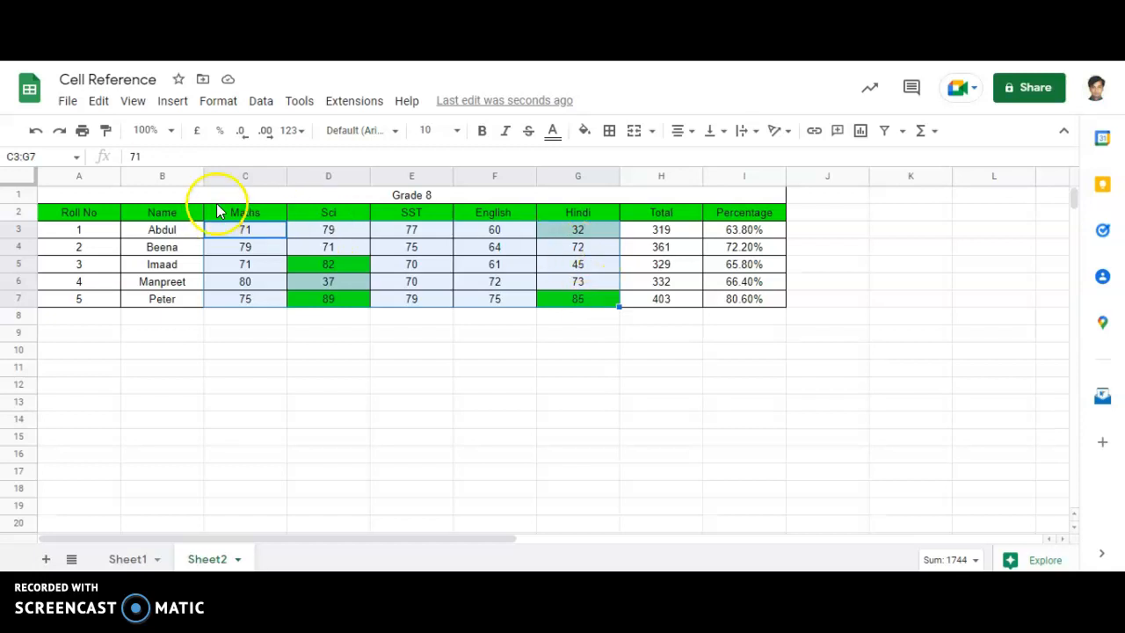
left_click(213, 115)
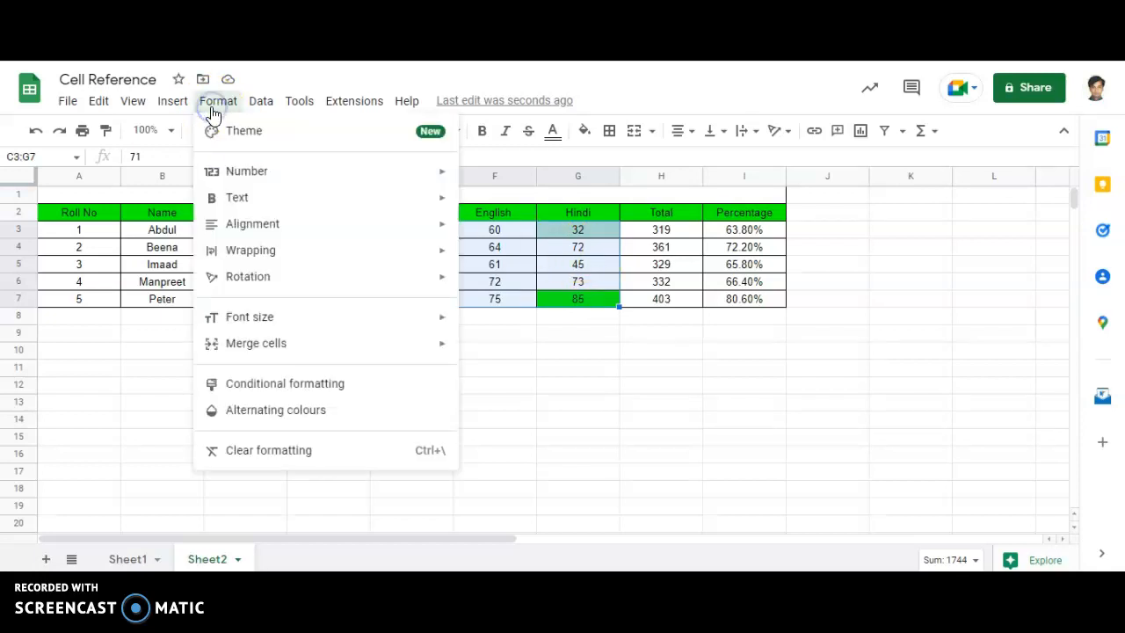
left_click(262, 385)
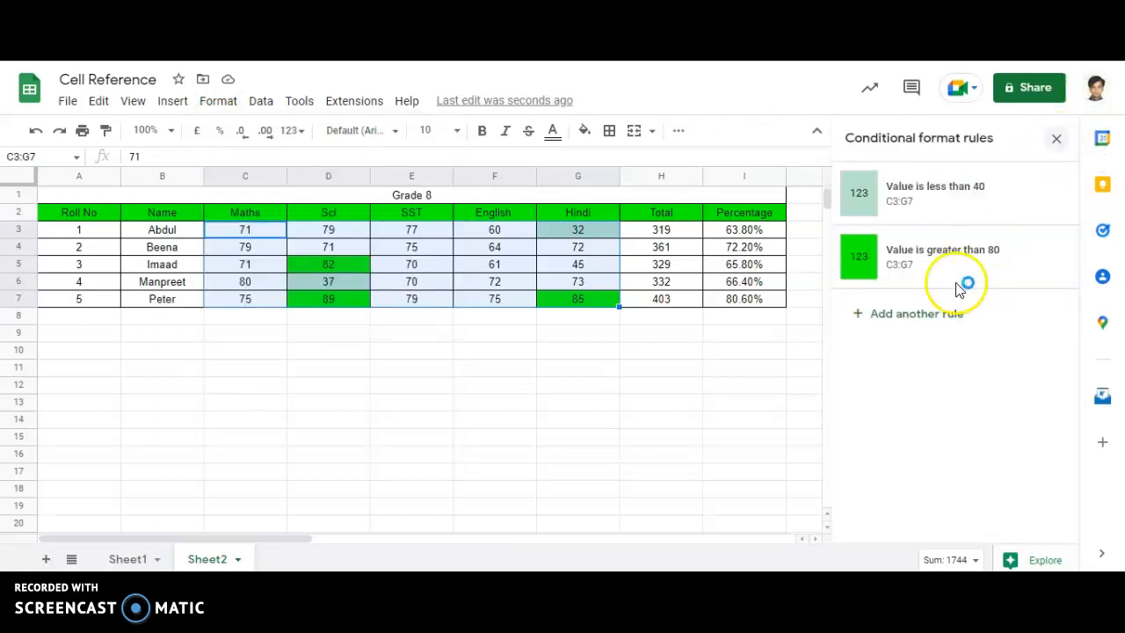
left_click(927, 322)
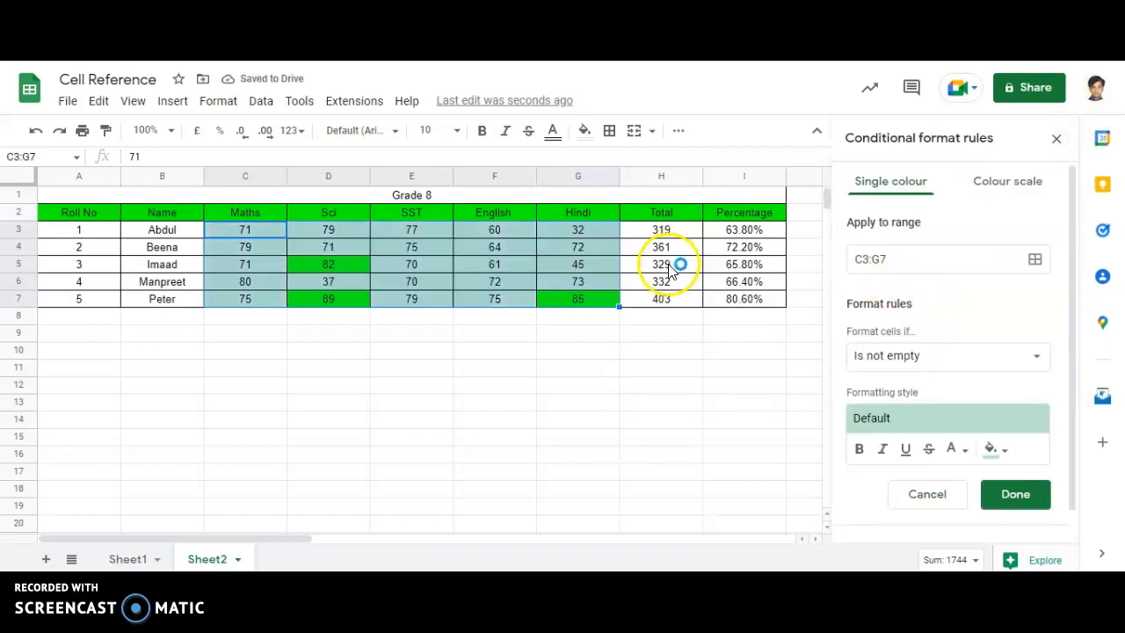
- Set the third rule's condition to format cells with a value equal to 77
left_click(944, 368)
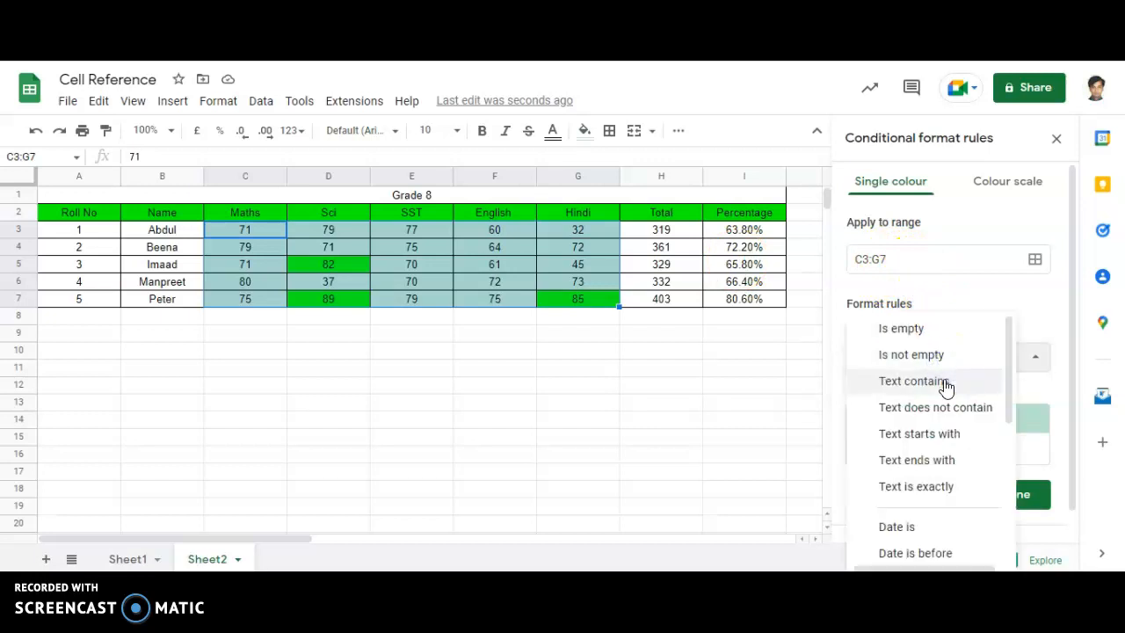
scroll(943, 428, "down", 2)
scroll(944, 426, "down", 1)
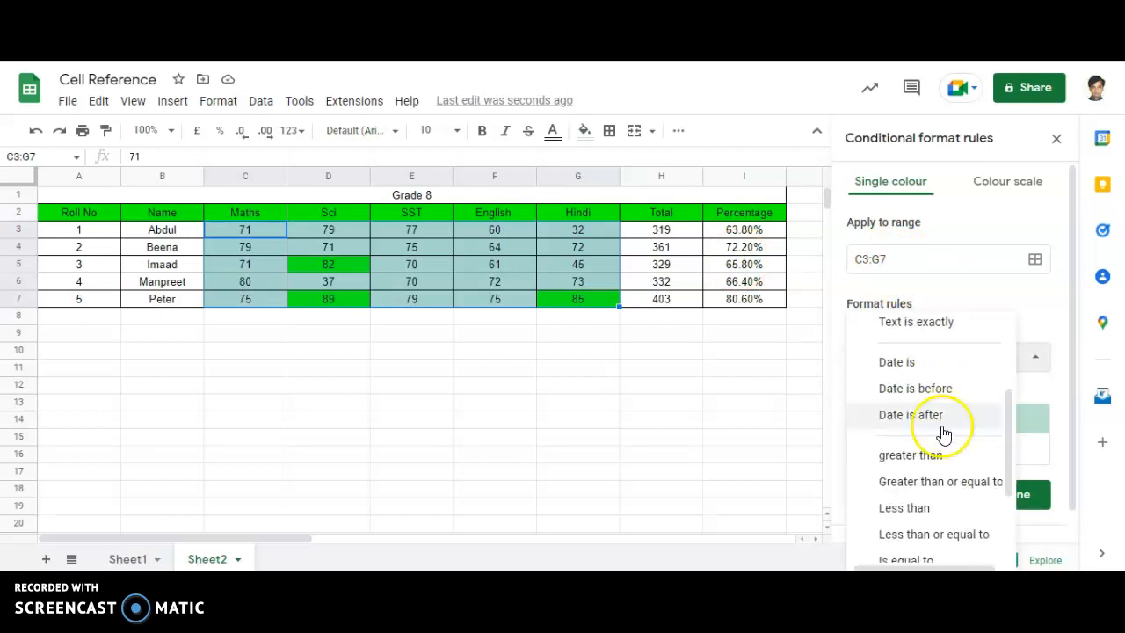
scroll(944, 429, "down", 3)
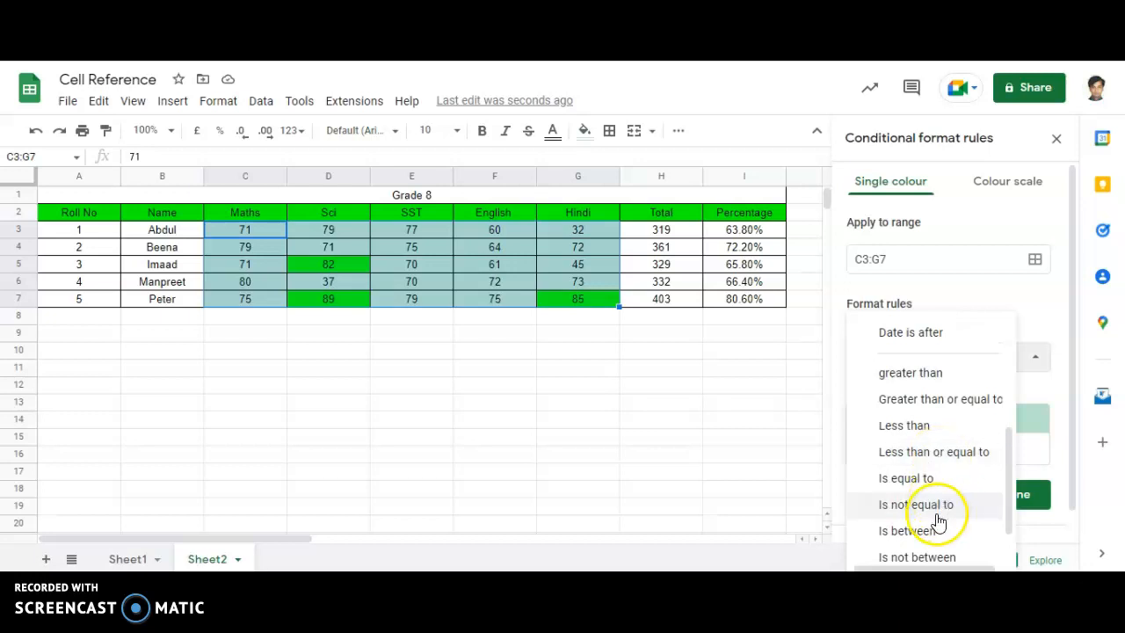
scroll(937, 505, "down", 2)
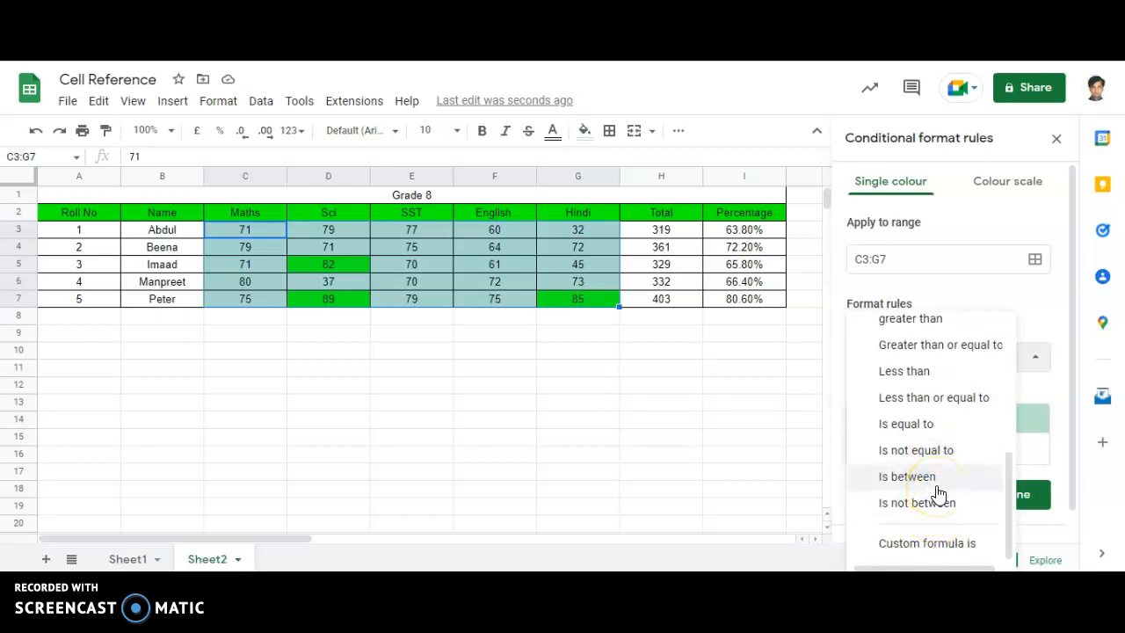
left_click(942, 425)
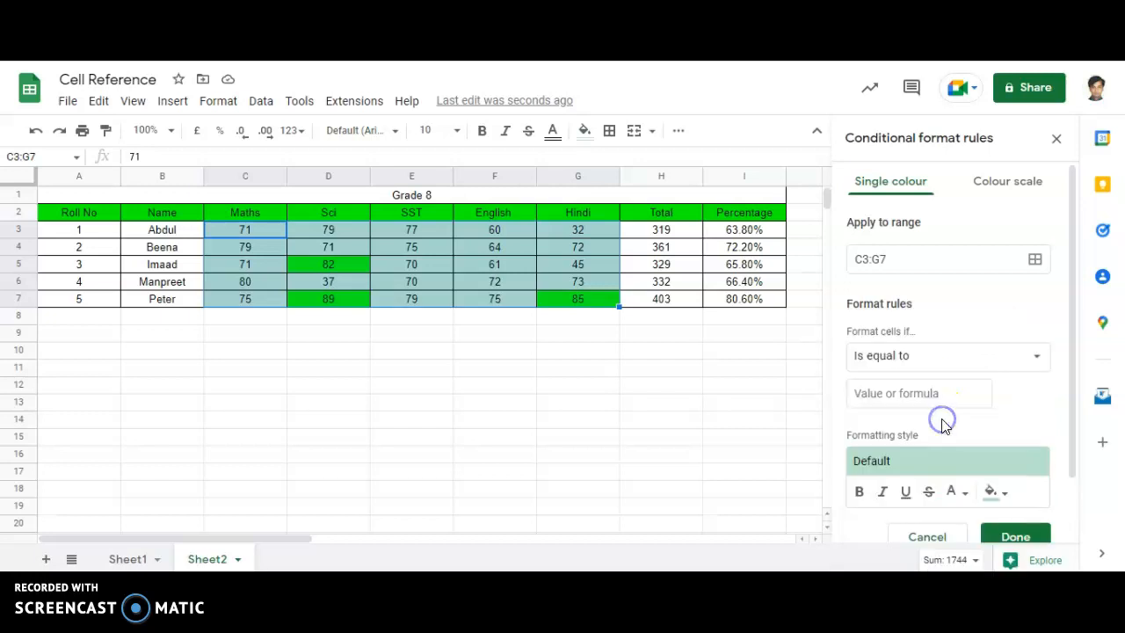
left_click(884, 392)
type("77")
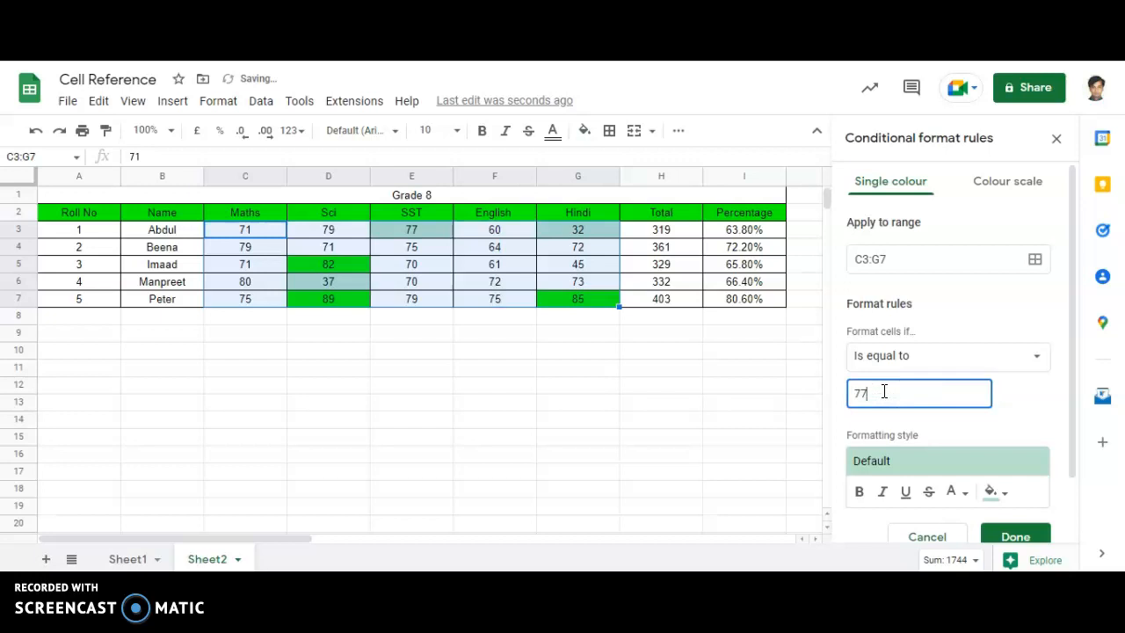
- Give the equal-to-77 rule a purple fill, save it and close the conditional format rules
scroll(984, 440, "down", 2)
left_click(1002, 420)
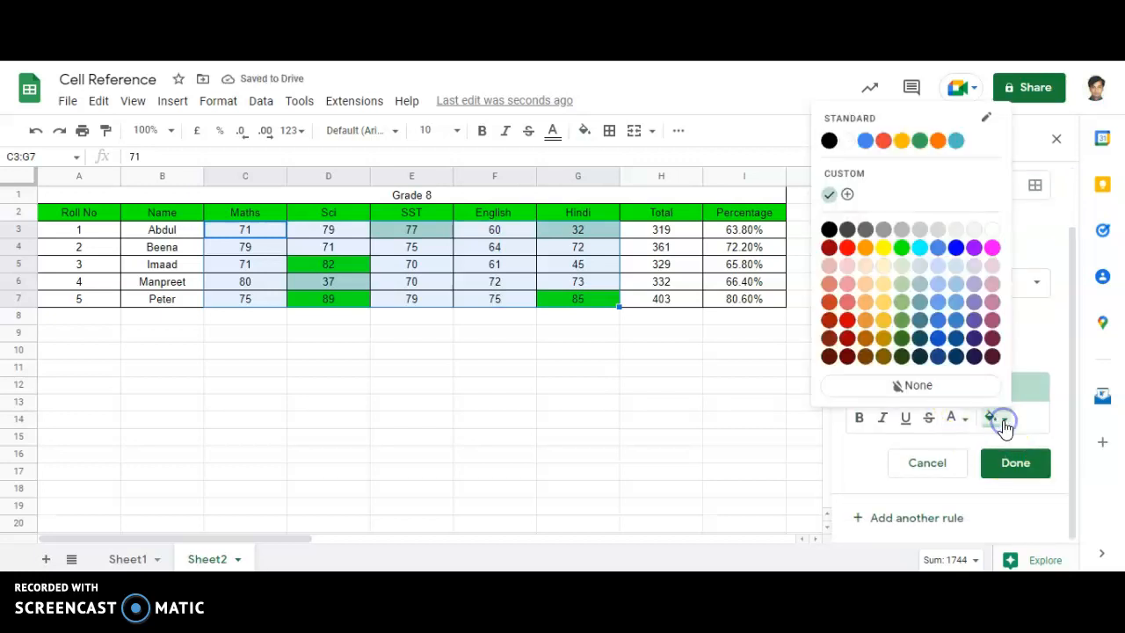
left_click(974, 247)
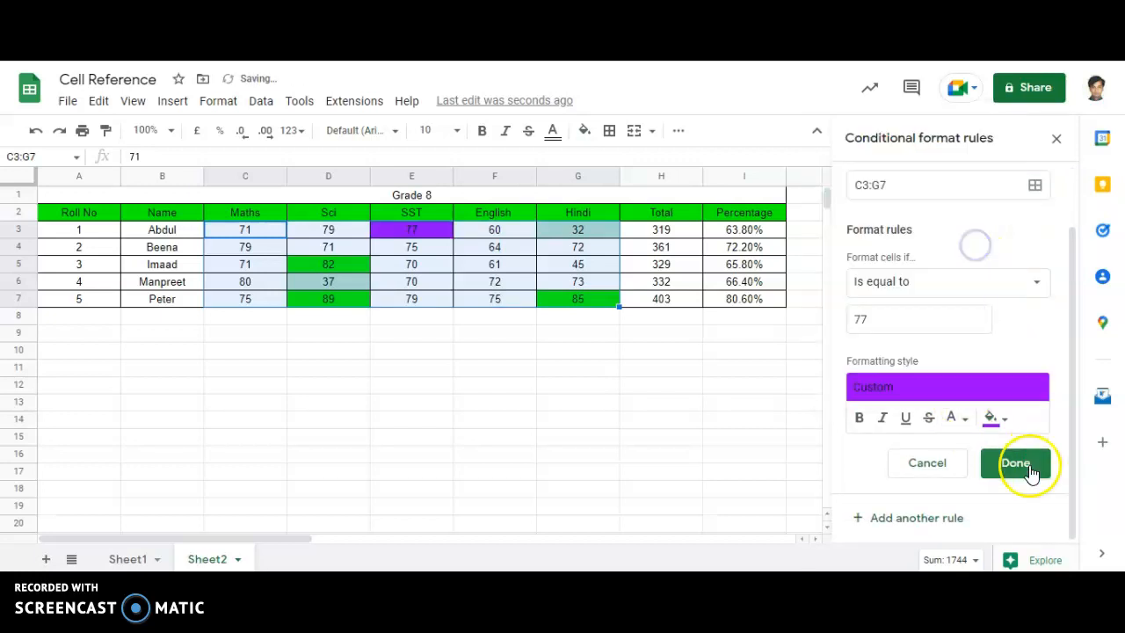
left_click(1015, 466)
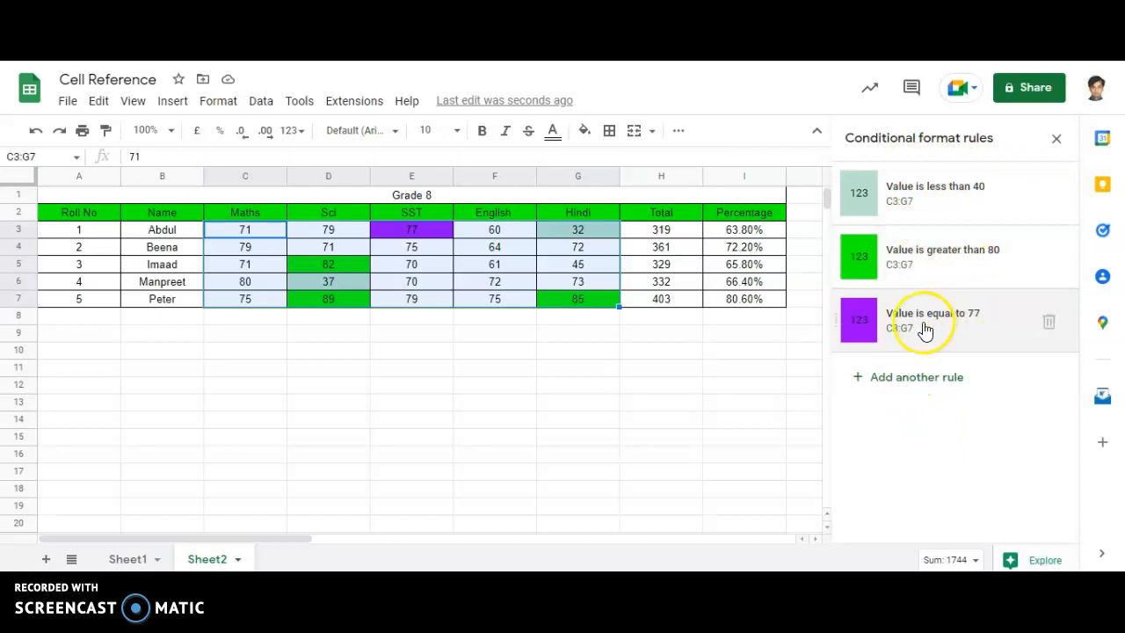
left_click(569, 447)
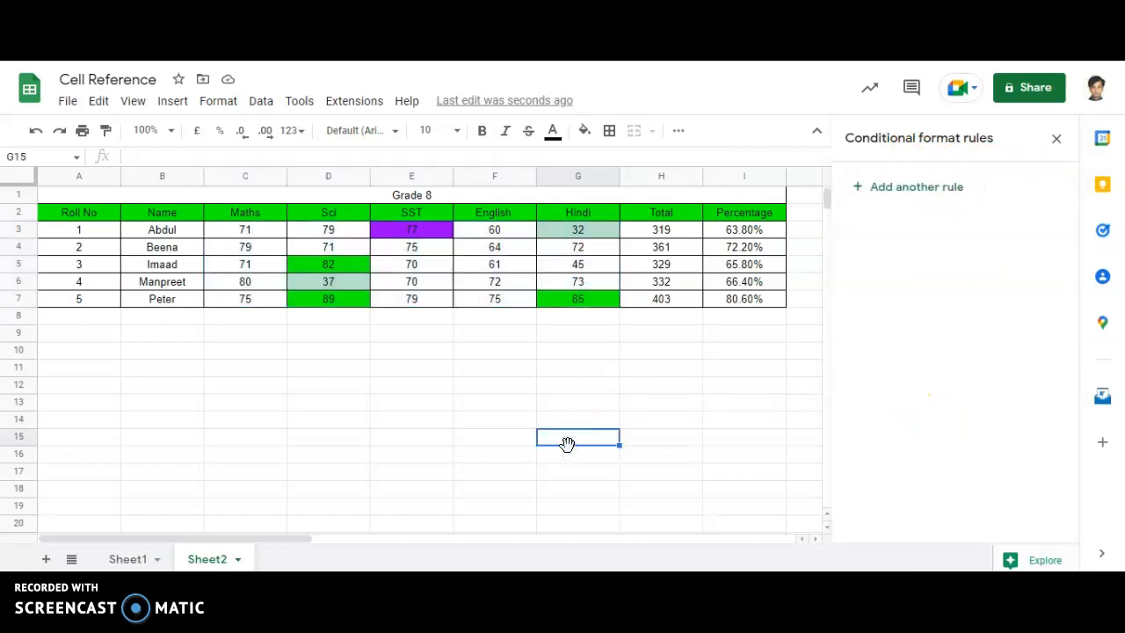
left_click(1060, 142)
- Create a conditional formatting rule on the Percentage values in I3:I7 for cells greater than 80%
left_click_drag(753, 229, 752, 298)
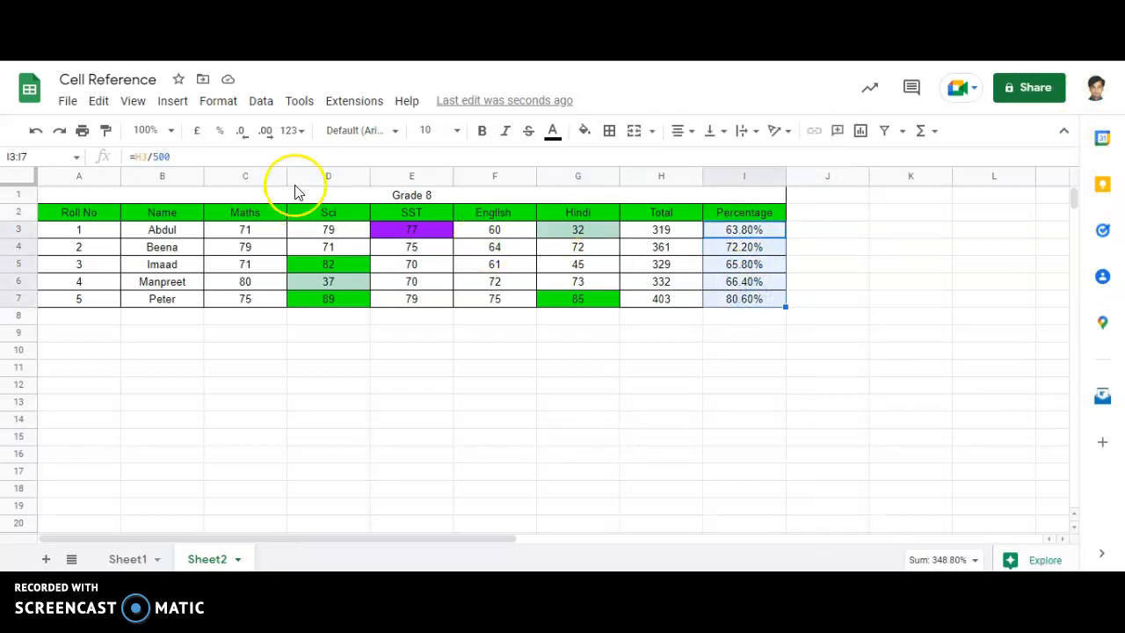
left_click(216, 102)
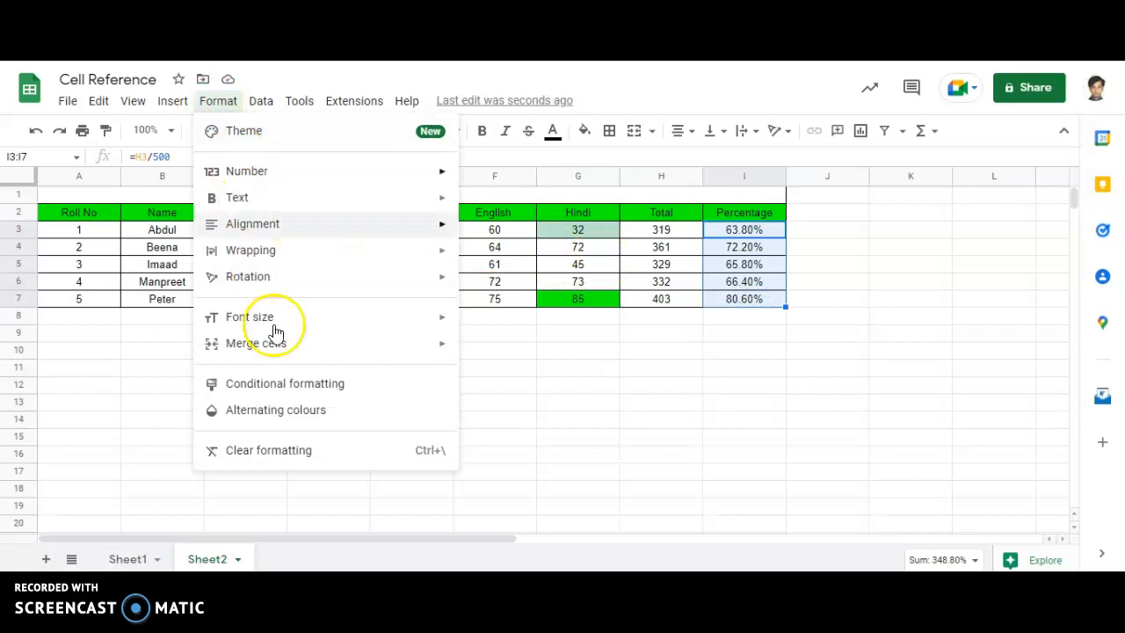
left_click(283, 381)
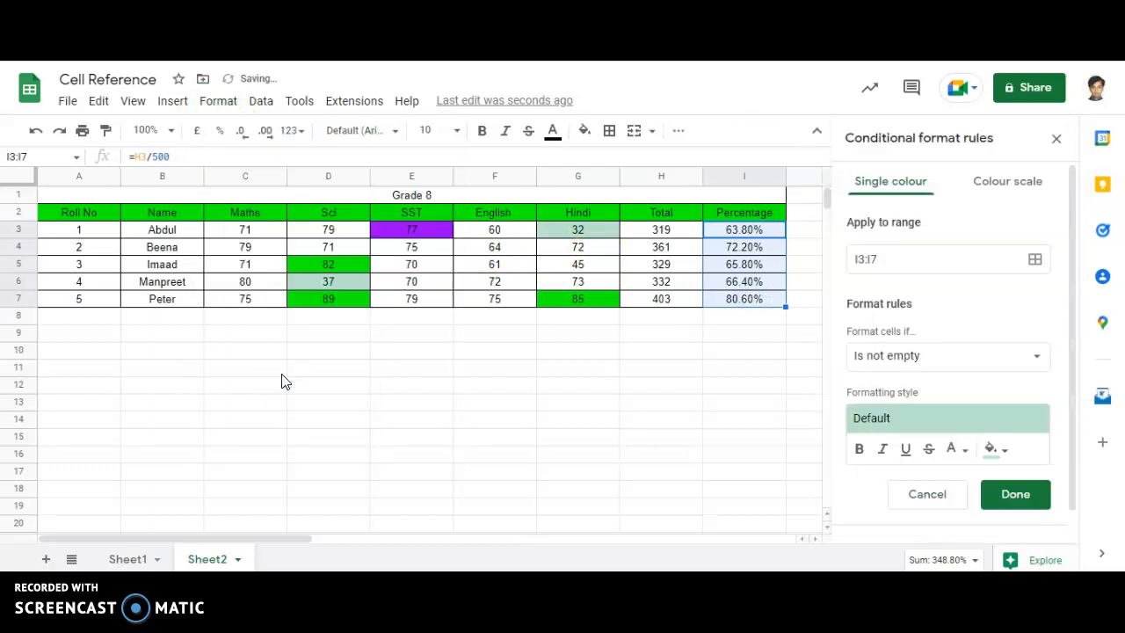
left_click(963, 362)
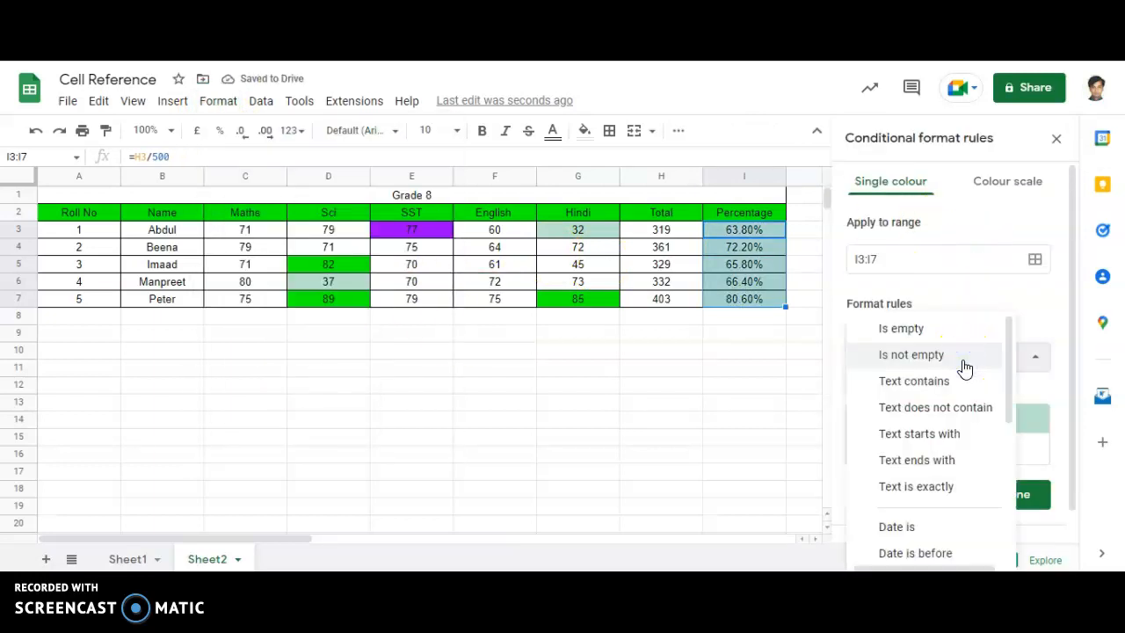
scroll(922, 527, "down", 5)
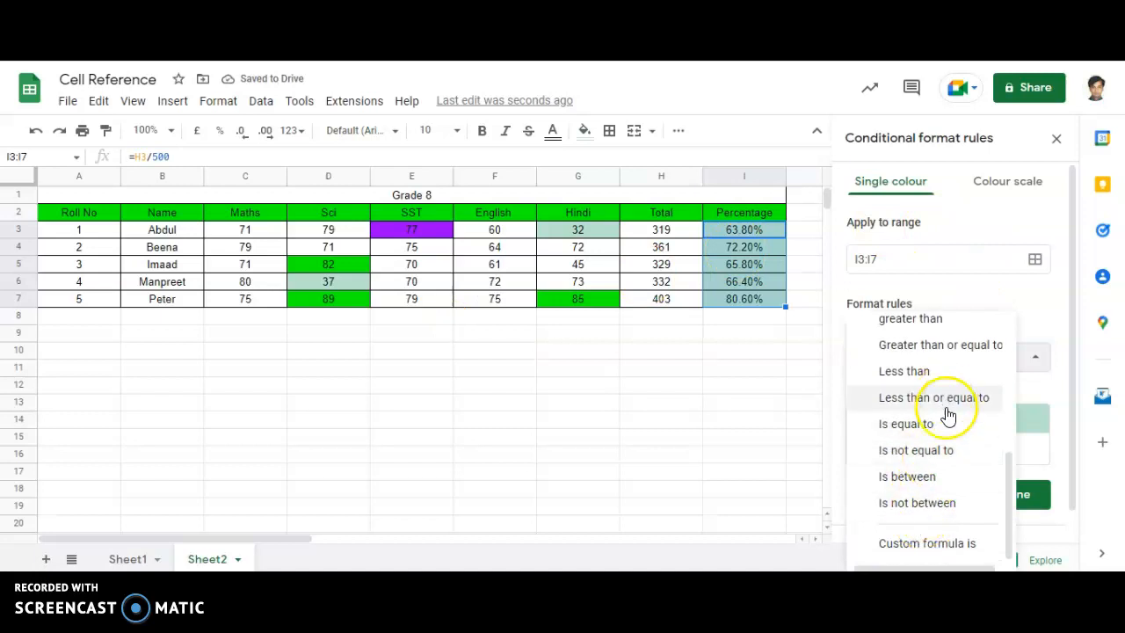
left_click(954, 322)
left_click(920, 398)
type("80")
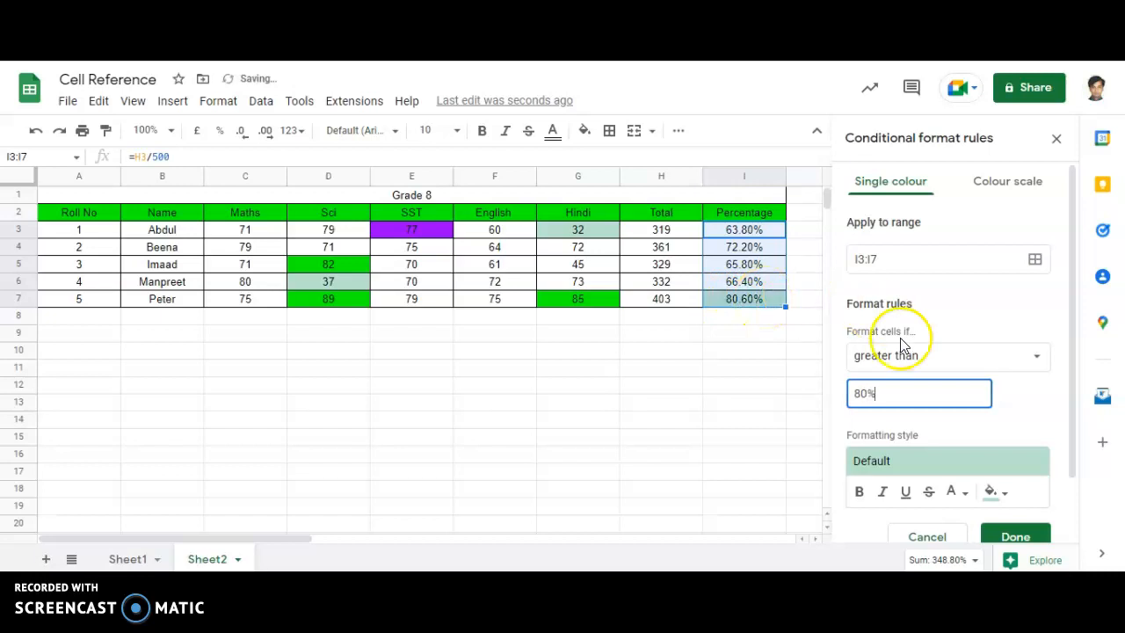
- Give the Percentage rule a magenta fill, save it and close the conditional format rules
scroll(949, 387, "down", 2)
left_click(1000, 422)
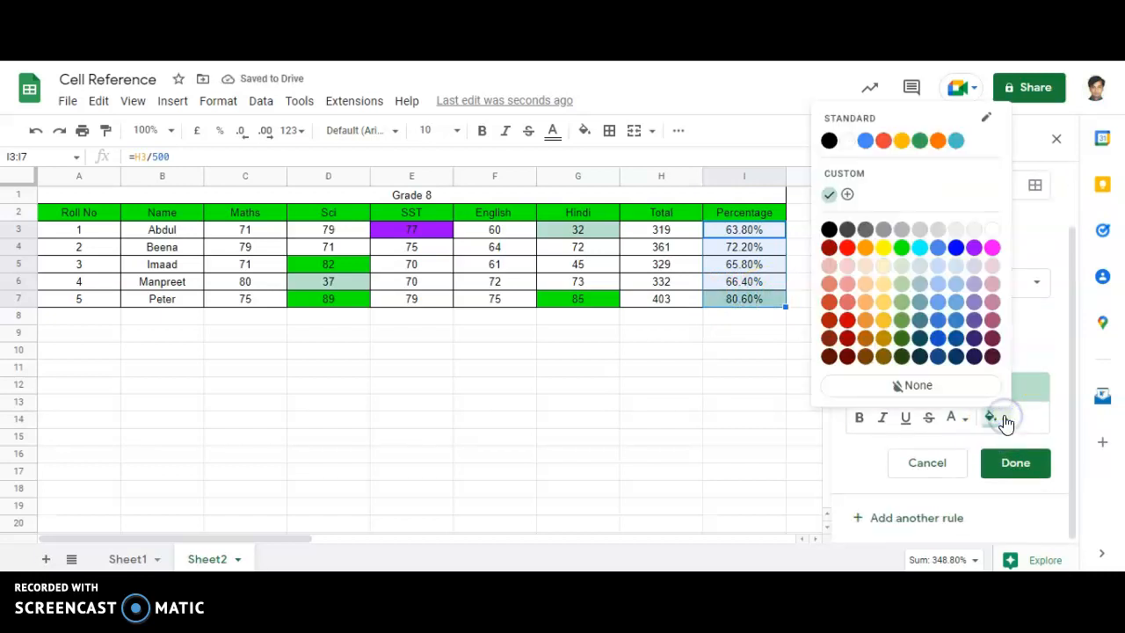
left_click(991, 249)
left_click(1015, 462)
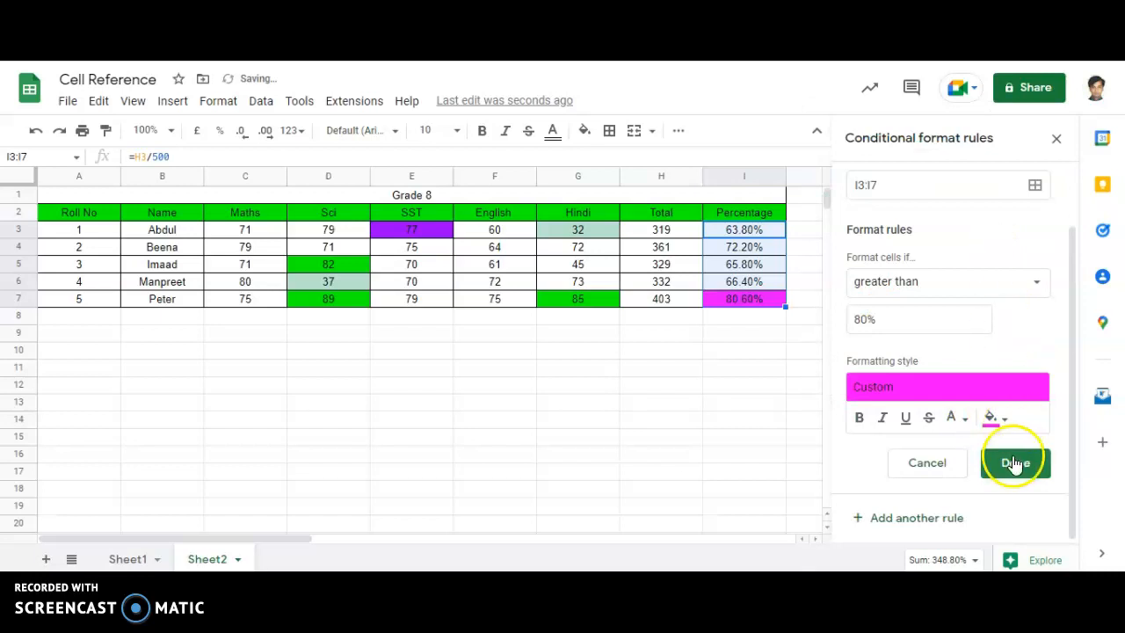
left_click(664, 422)
left_click(1052, 141)
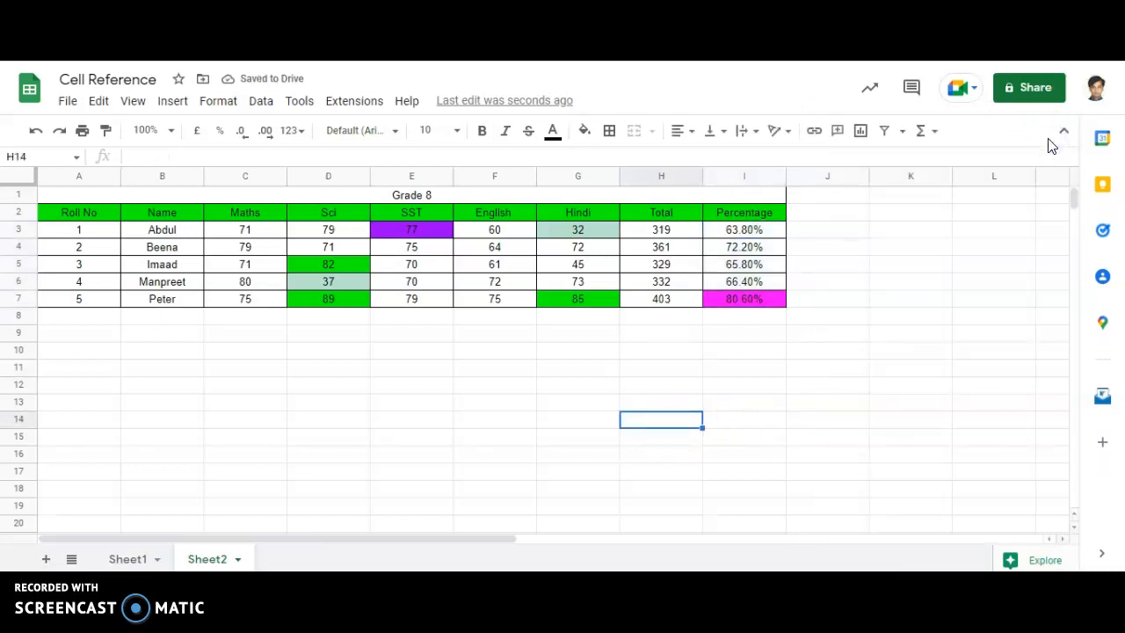